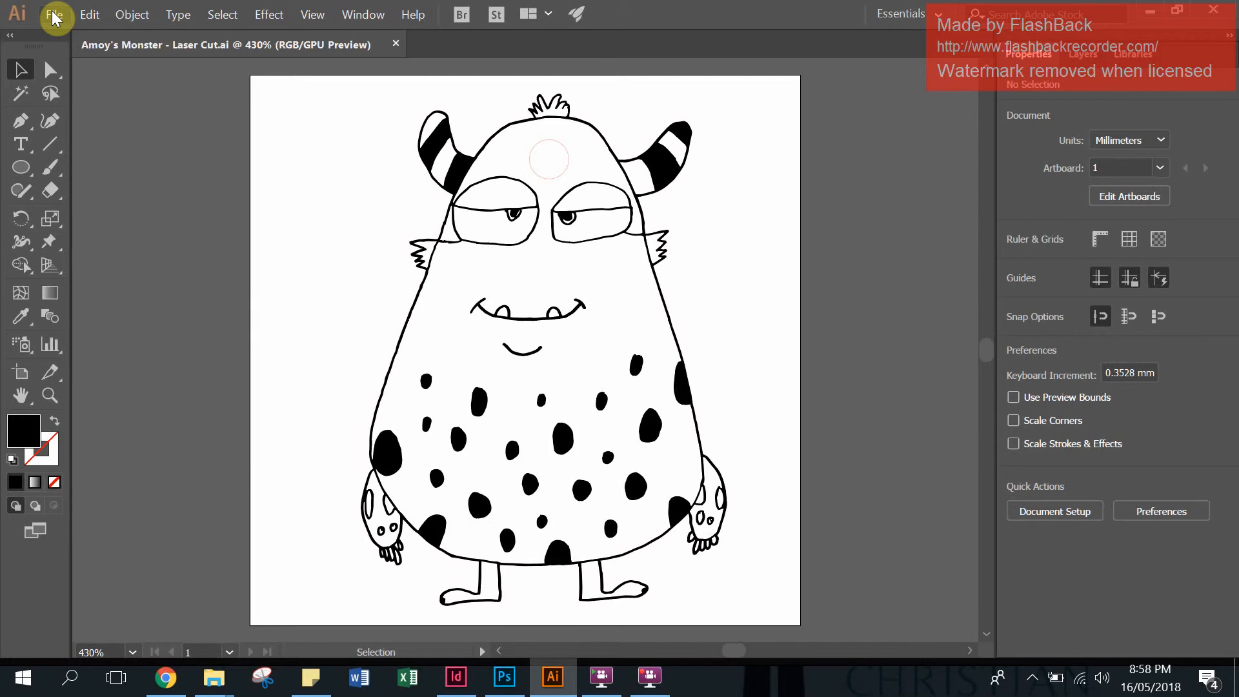
Save the drawing as a separate Illustrator file in the Year 9 Art folder, replacing "Laser Cut" in its name with "Colour Version".
left_click(54, 17)
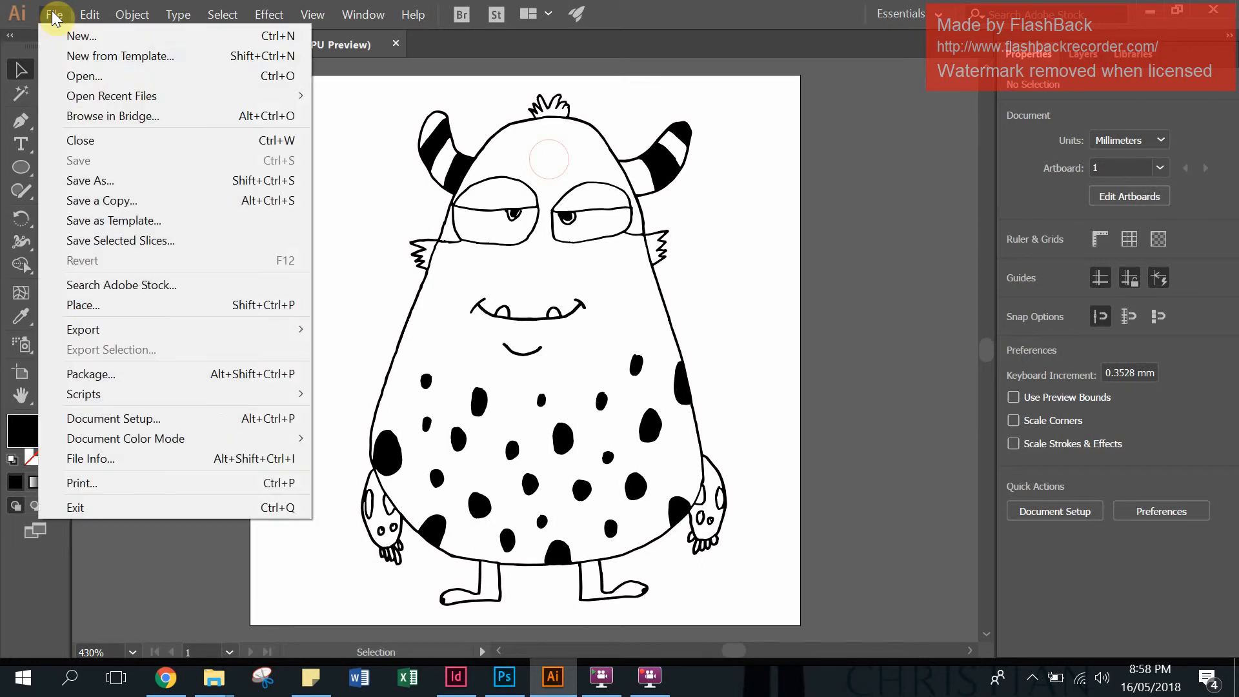
left_click(117, 179)
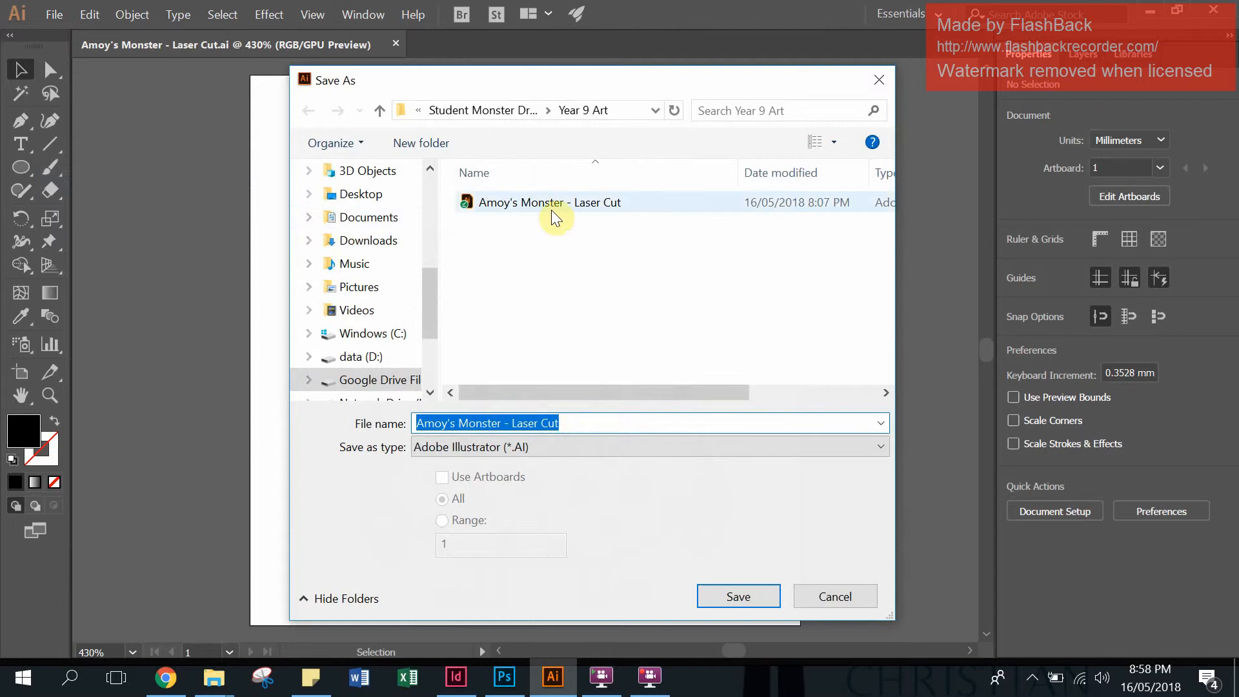
left_click(575, 114)
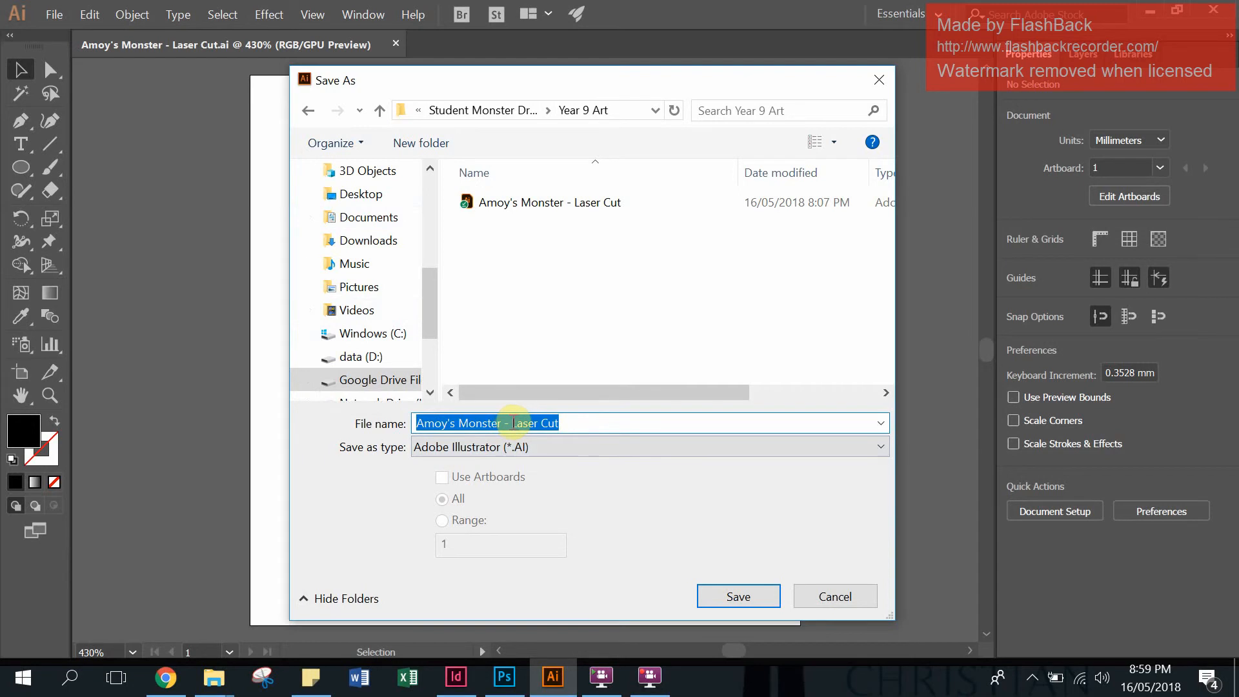
left_click_drag(512, 423, 577, 426)
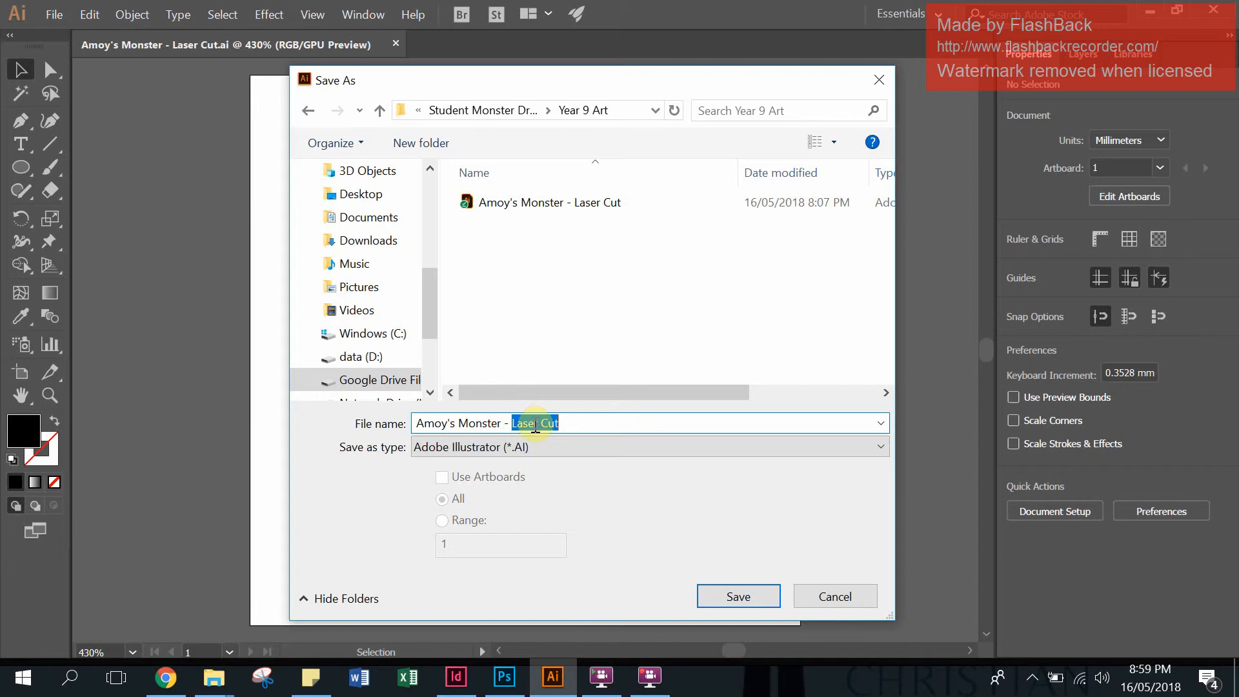
type("Colour Version")
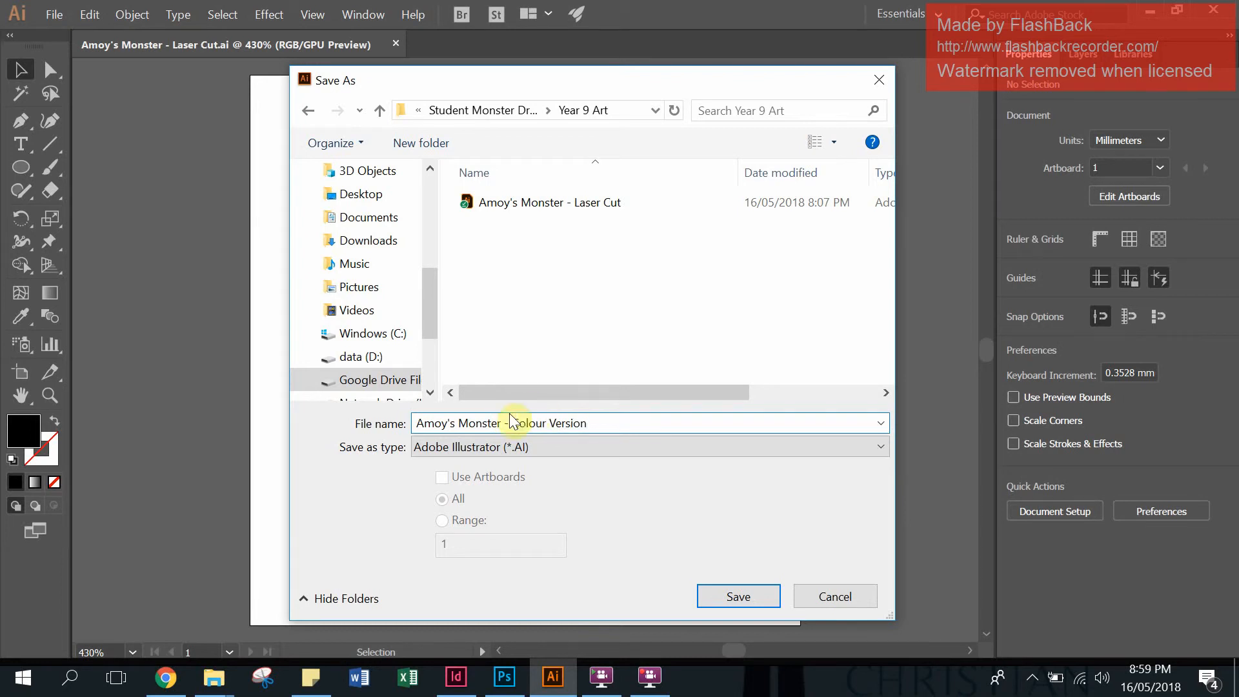
left_click(746, 600)
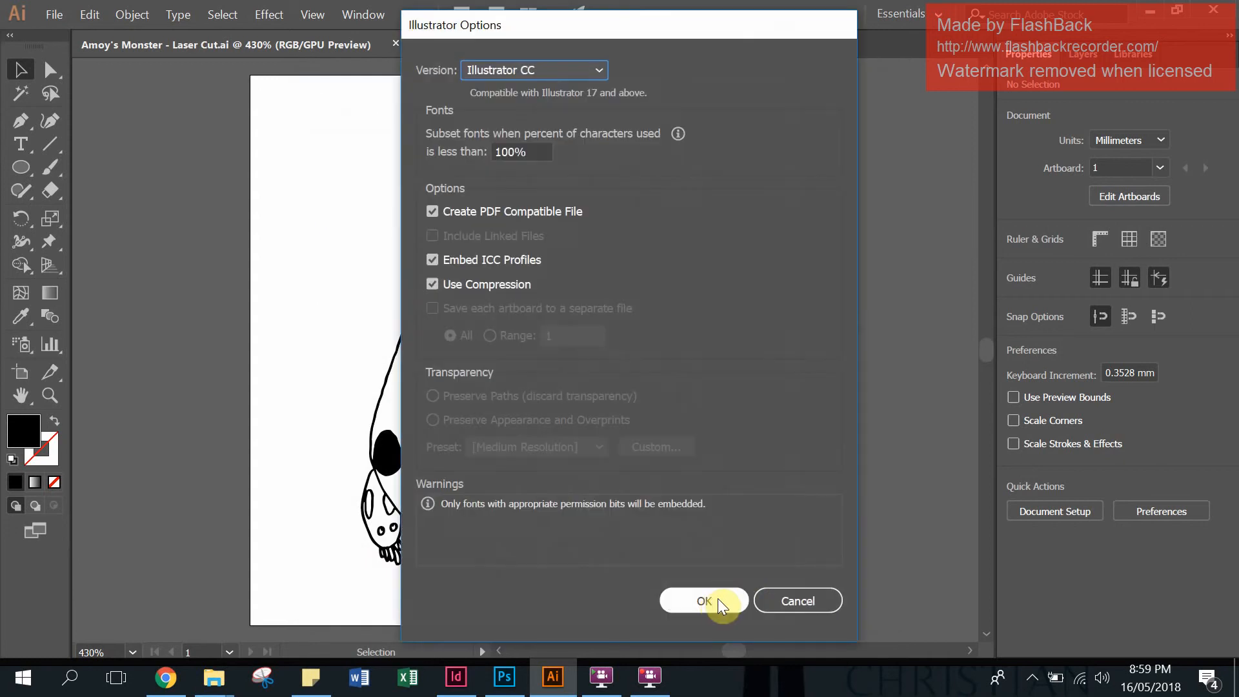
left_click(704, 601)
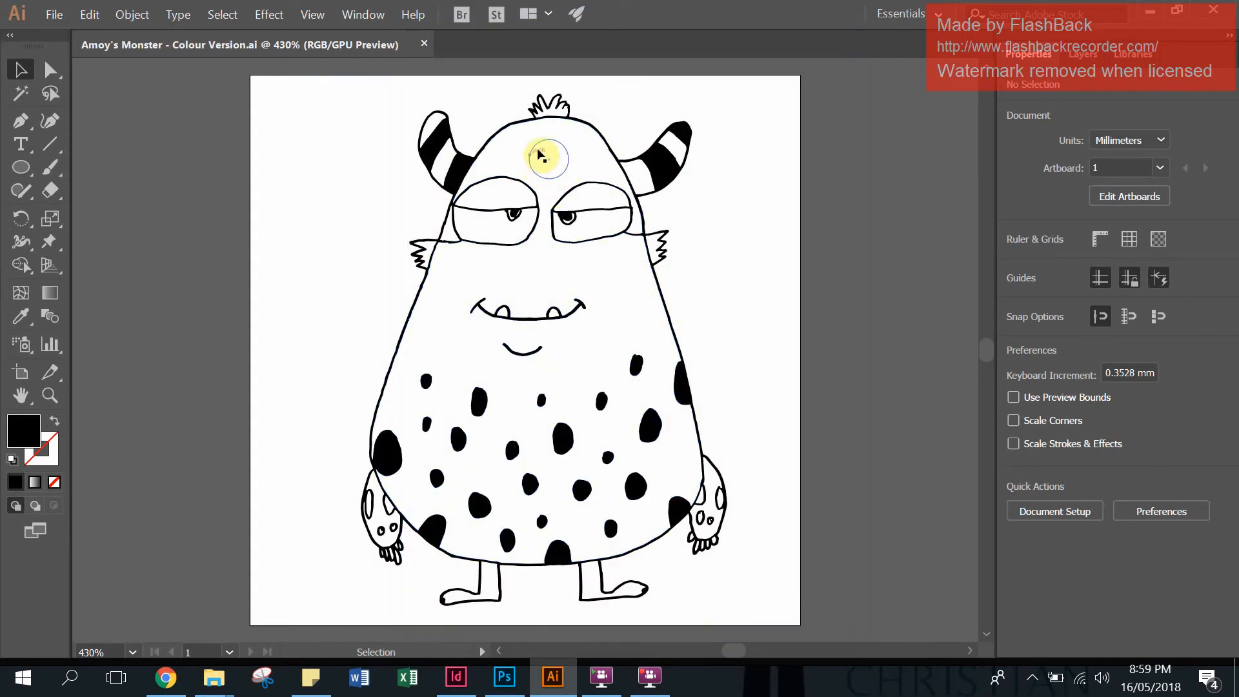
Delete the red-outlined circle on the monster's forehead.
left_click(547, 173)
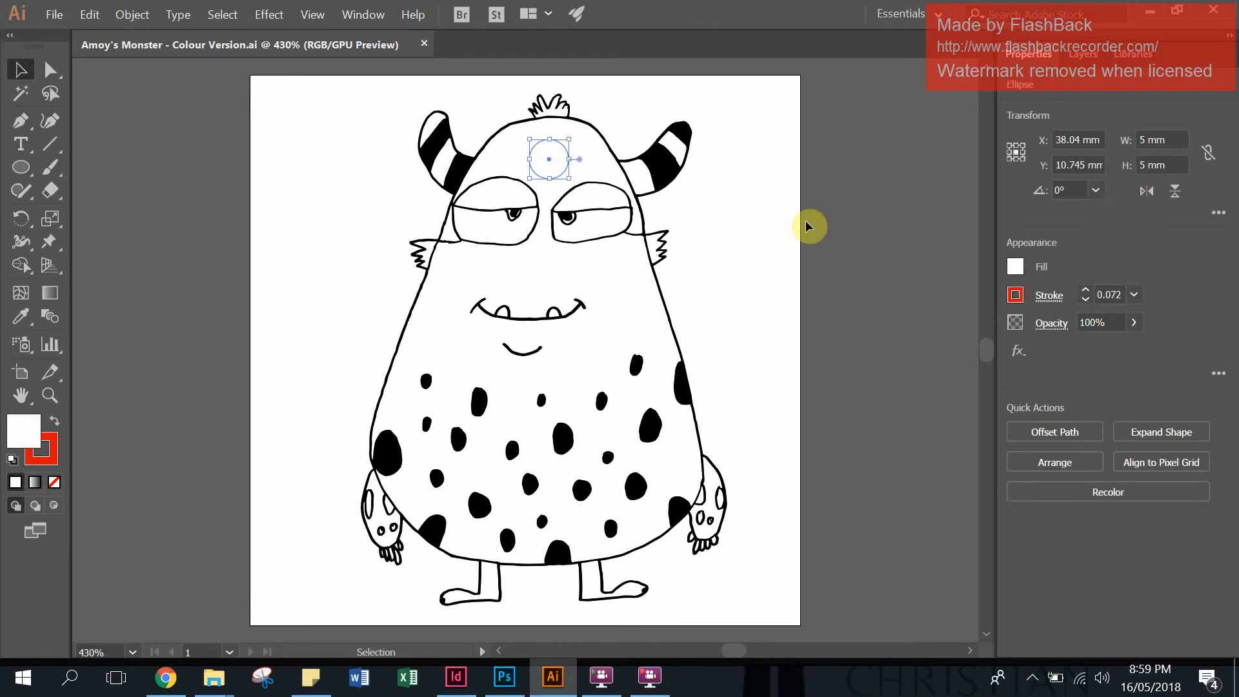
key("Delete")
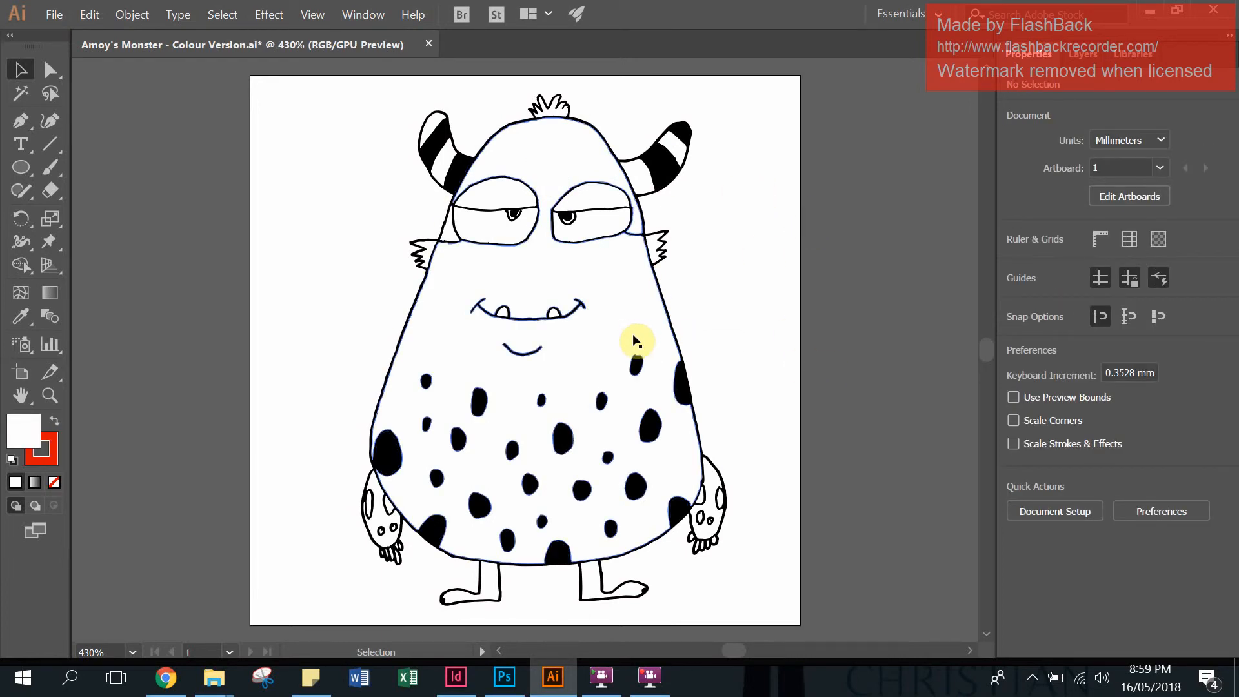
Check whether the monster's body, eyelids and horn stripes can be selected as separate shapes.
left_click(669, 335)
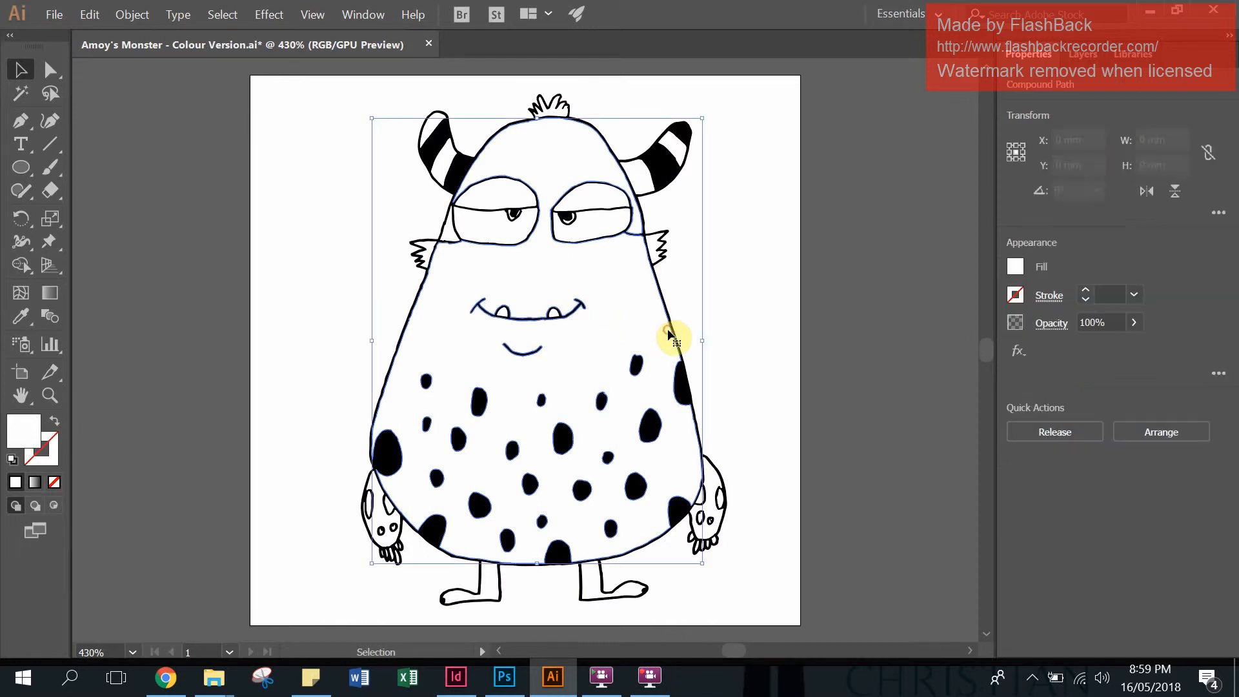
left_click(489, 199)
left_click(570, 204)
left_click(647, 185)
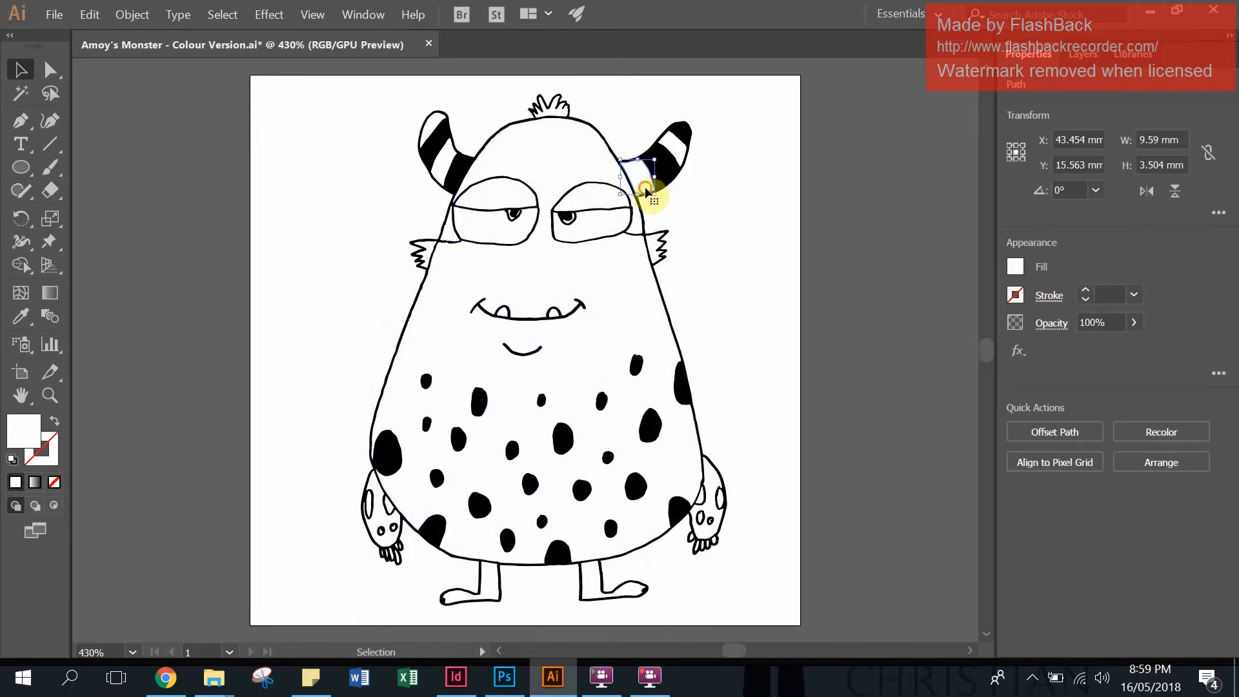
left_click(675, 166)
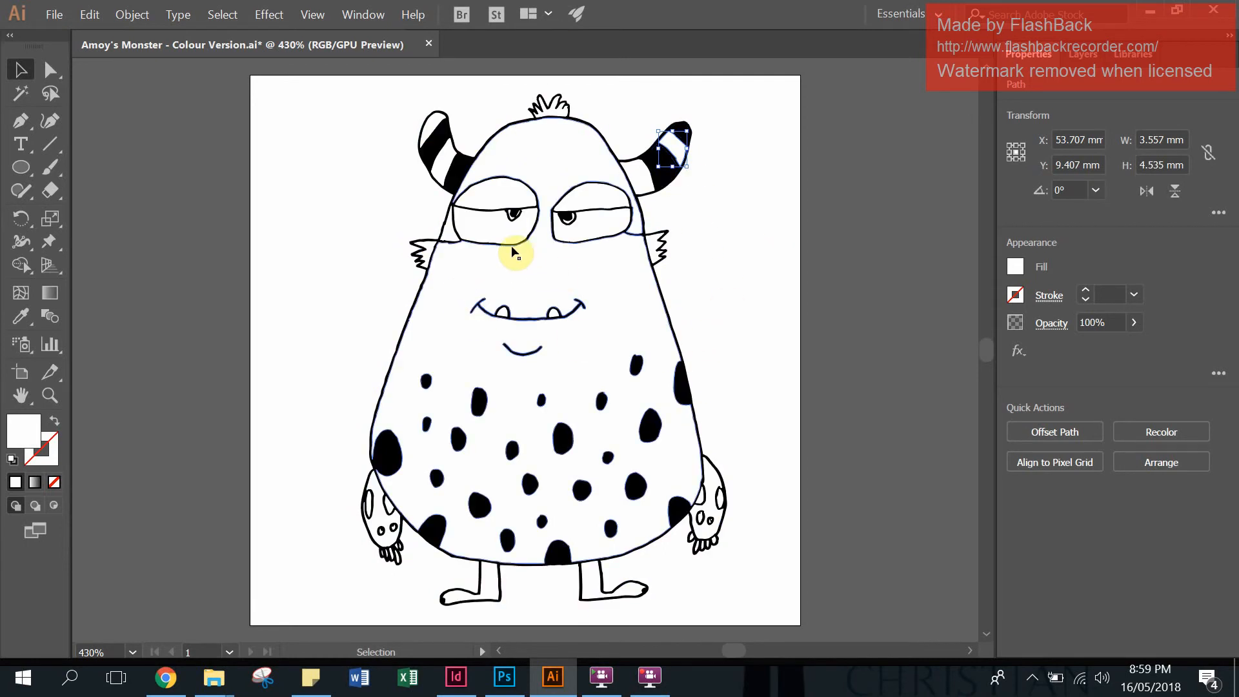
right_click(543, 266)
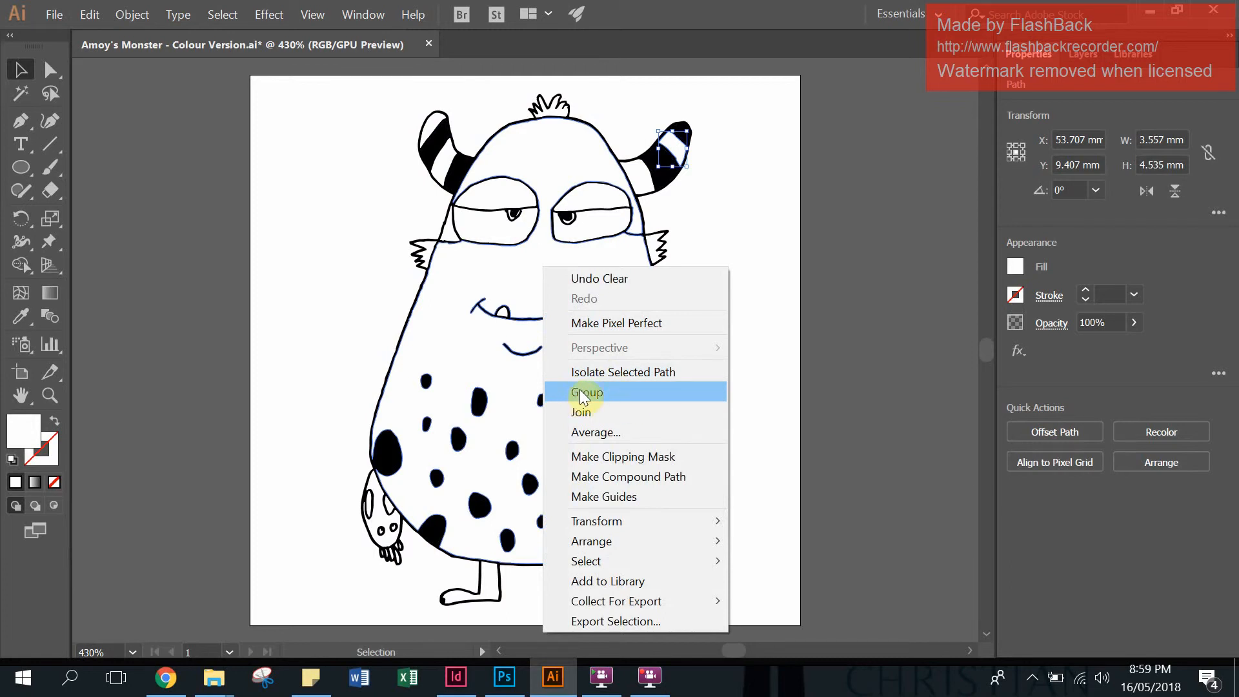
left_click(730, 214)
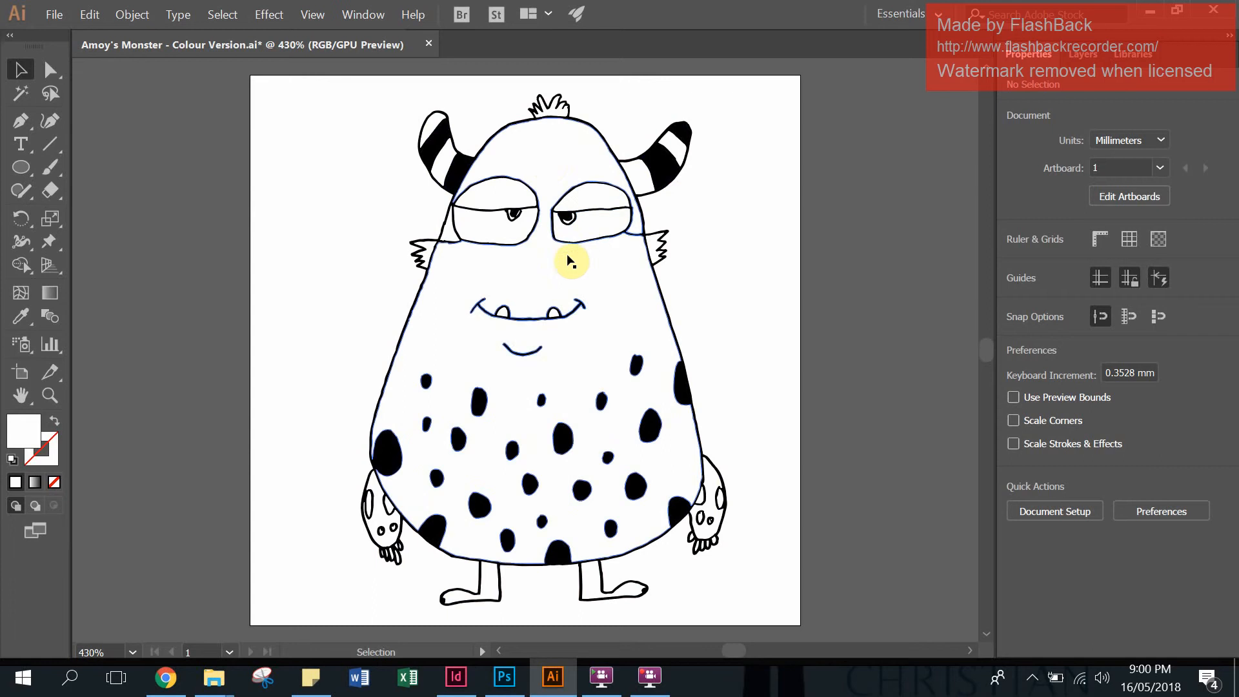
Fill the monster's body with a bright green, hex 00F475.
left_click(547, 160)
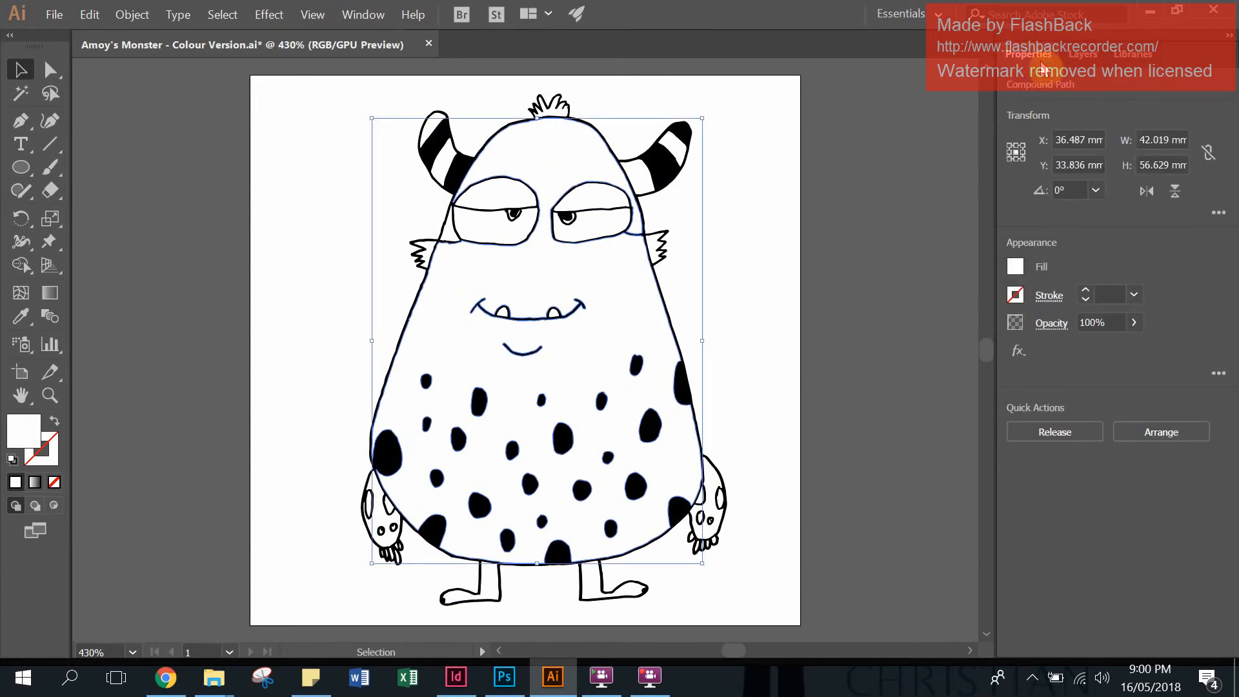
left_click(1017, 266)
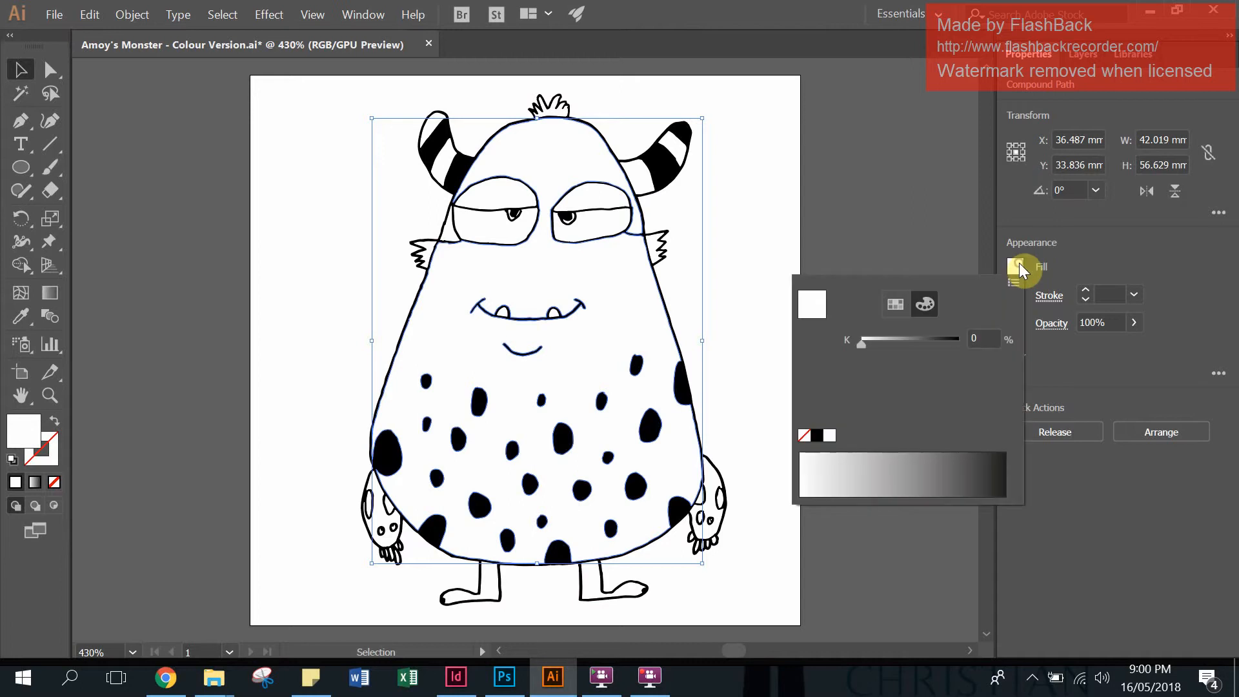
left_click(895, 303)
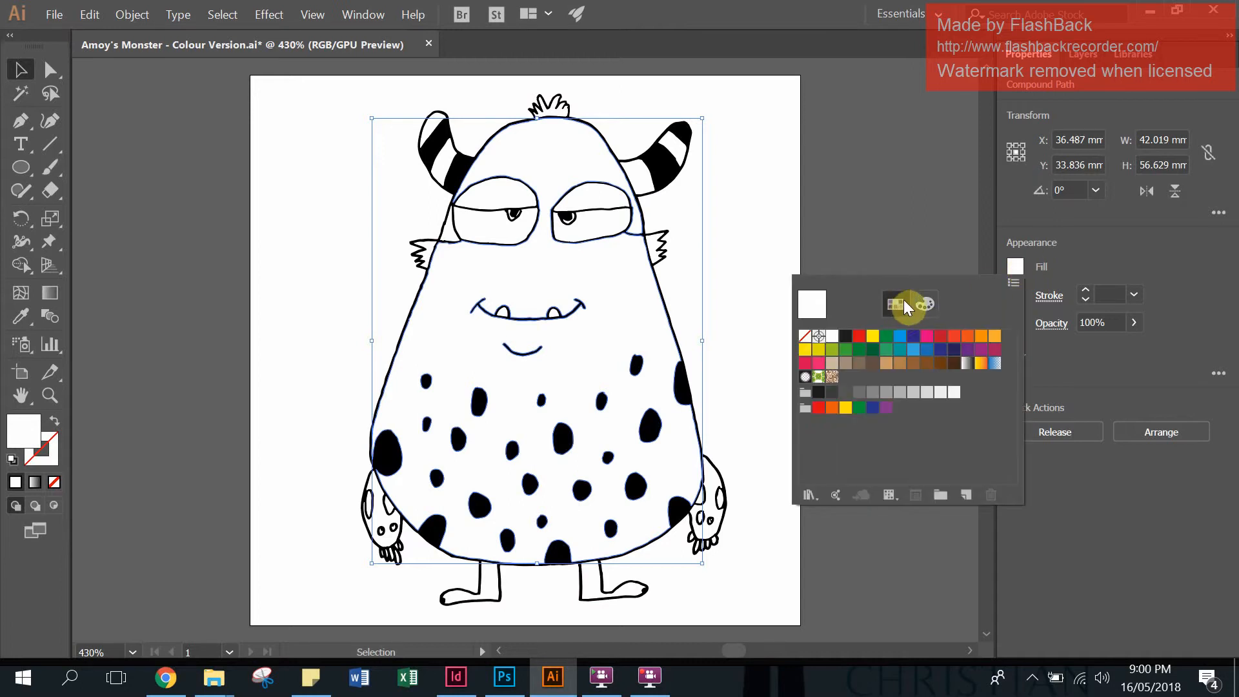
left_click(885, 351)
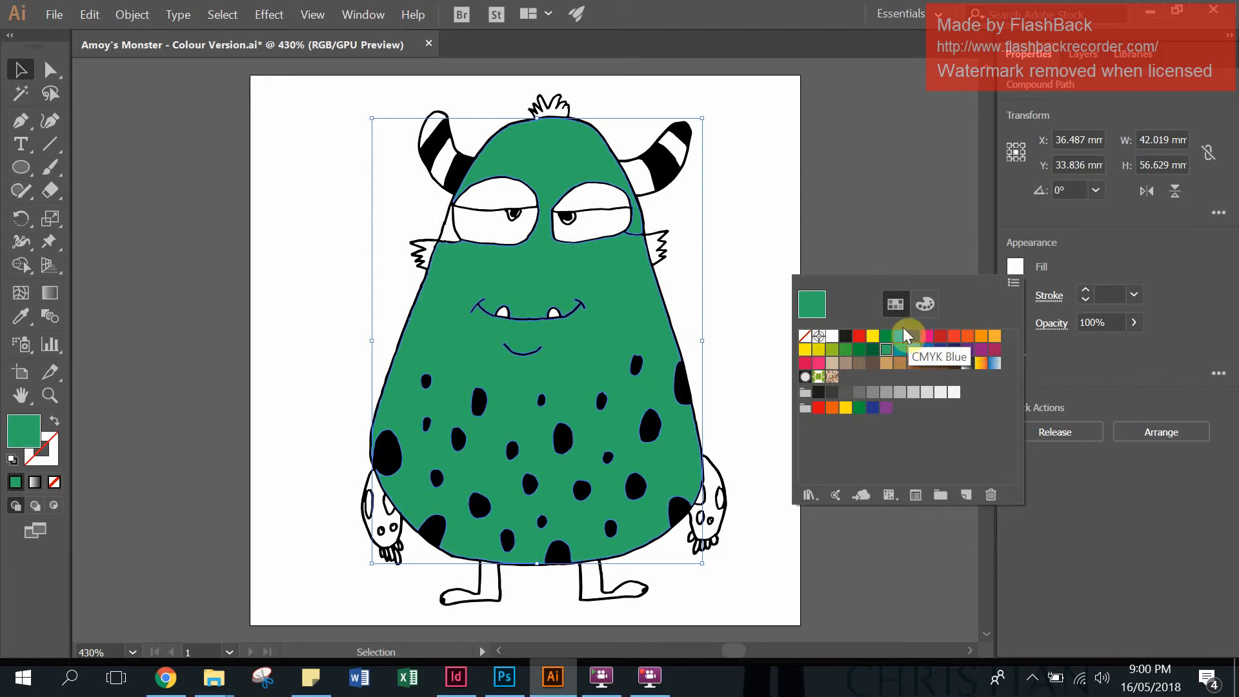
left_click(888, 353)
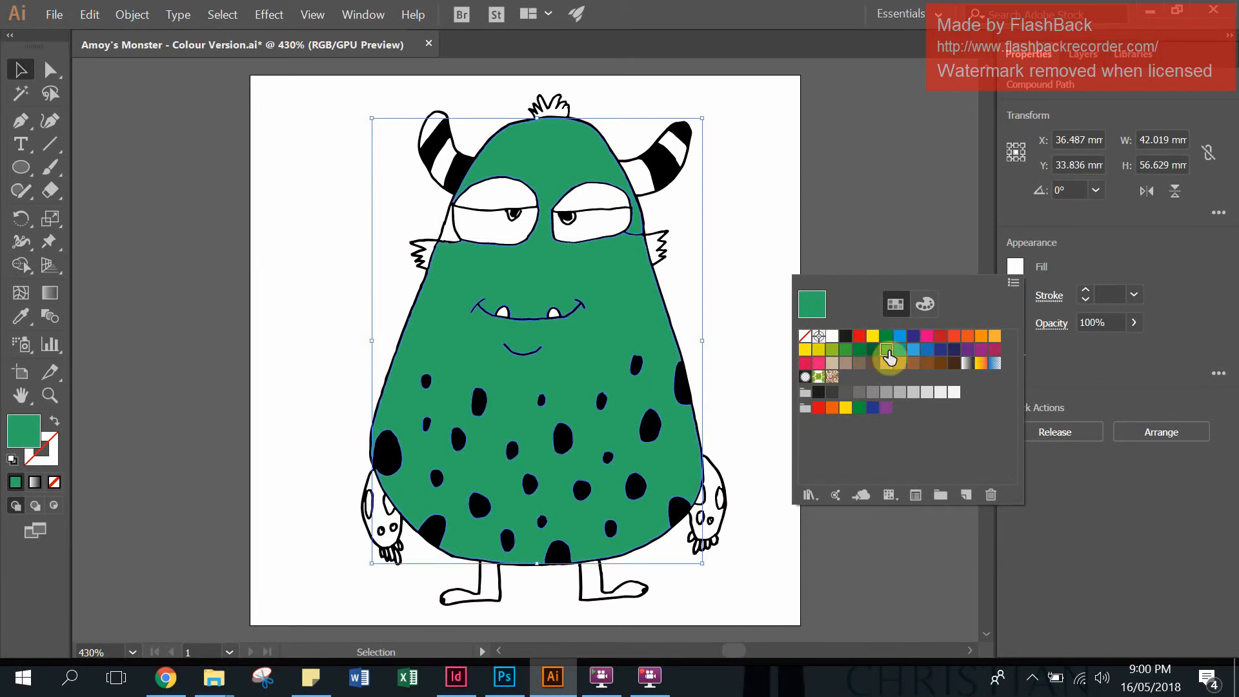
left_click(932, 305)
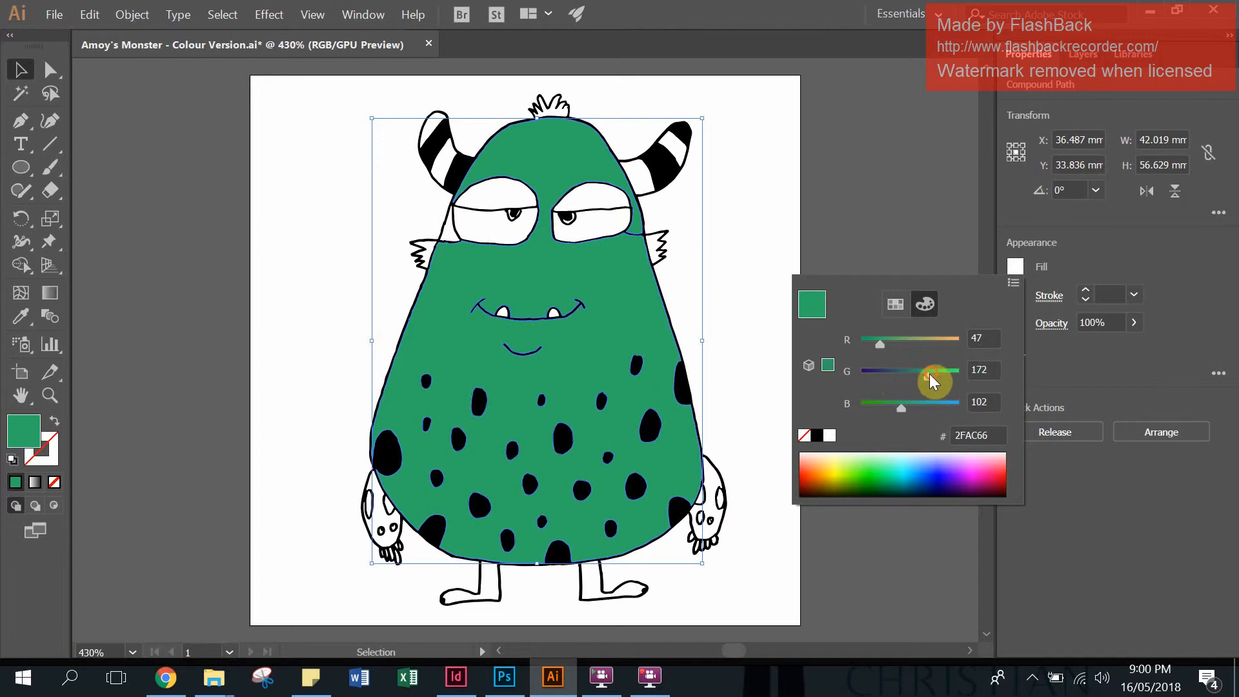
left_click_drag(929, 374, 903, 354)
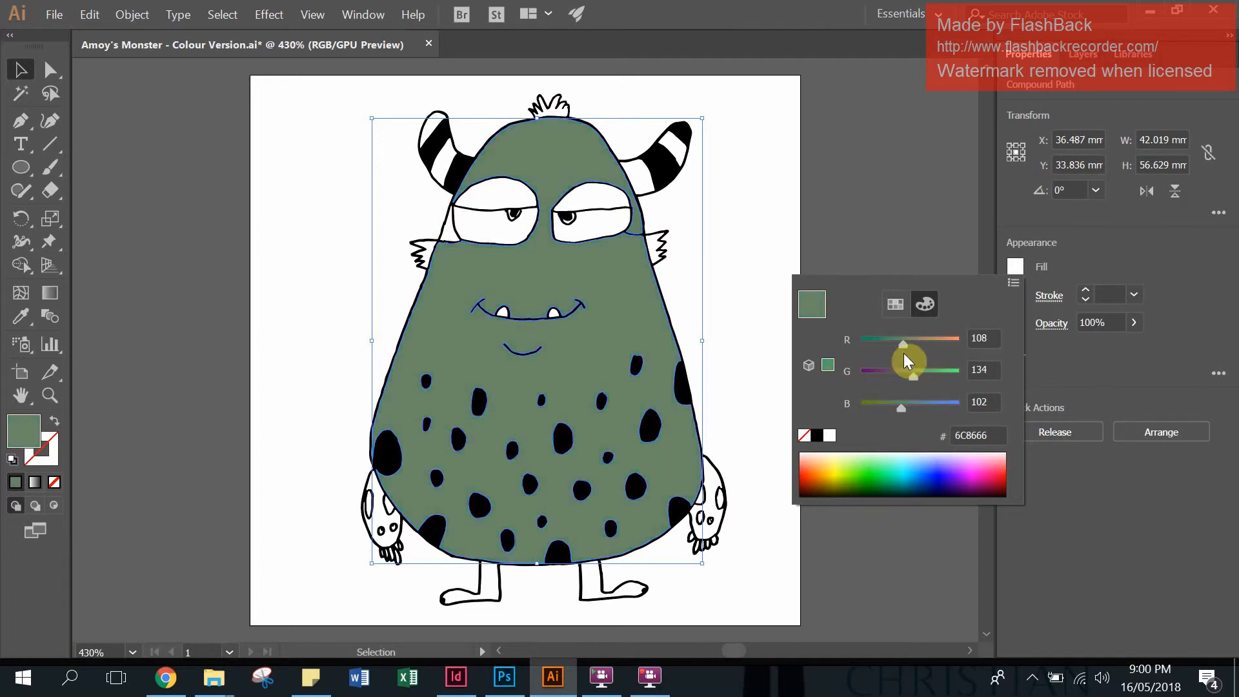
left_click(891, 470)
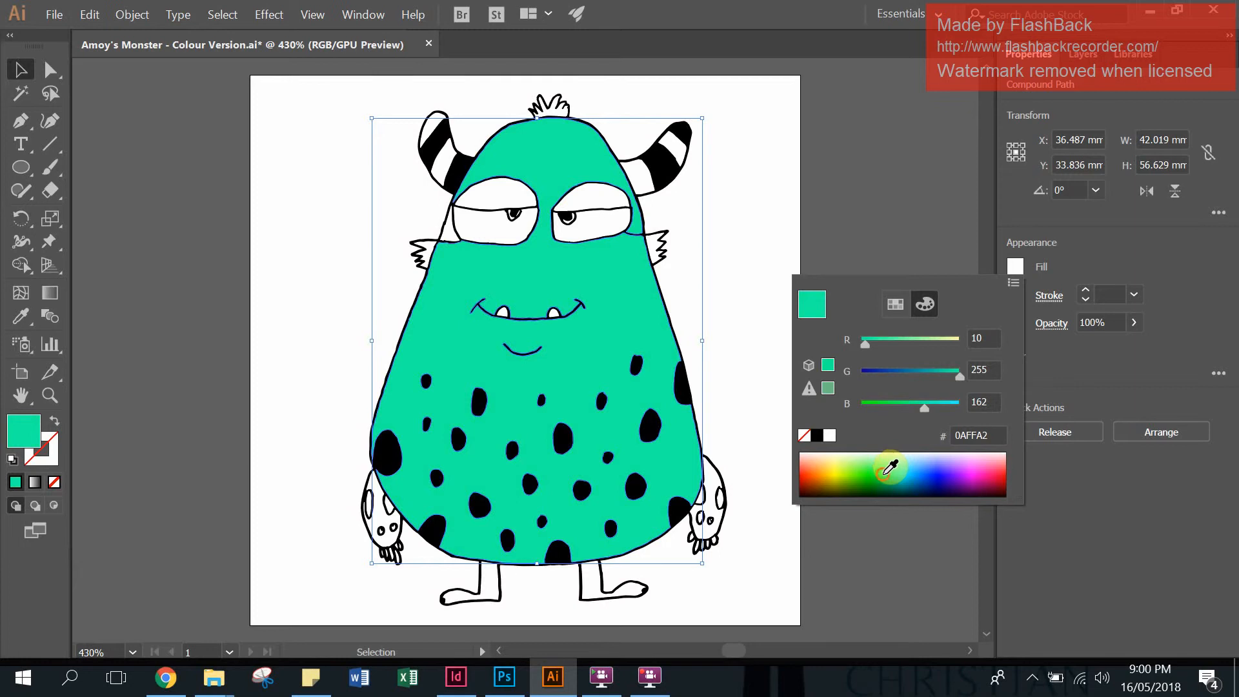
left_click(875, 470)
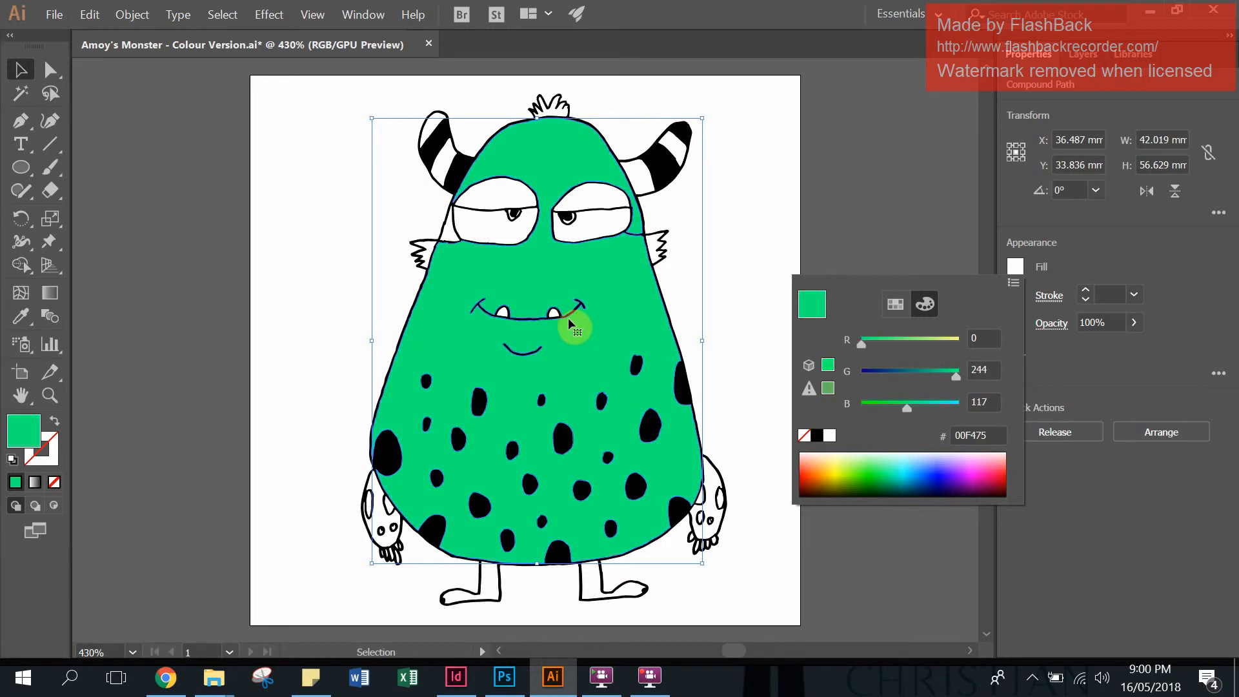
Fill both of the monster's upper eyelids with a dark green, hex 009936.
left_click(613, 204)
left_click(613, 197)
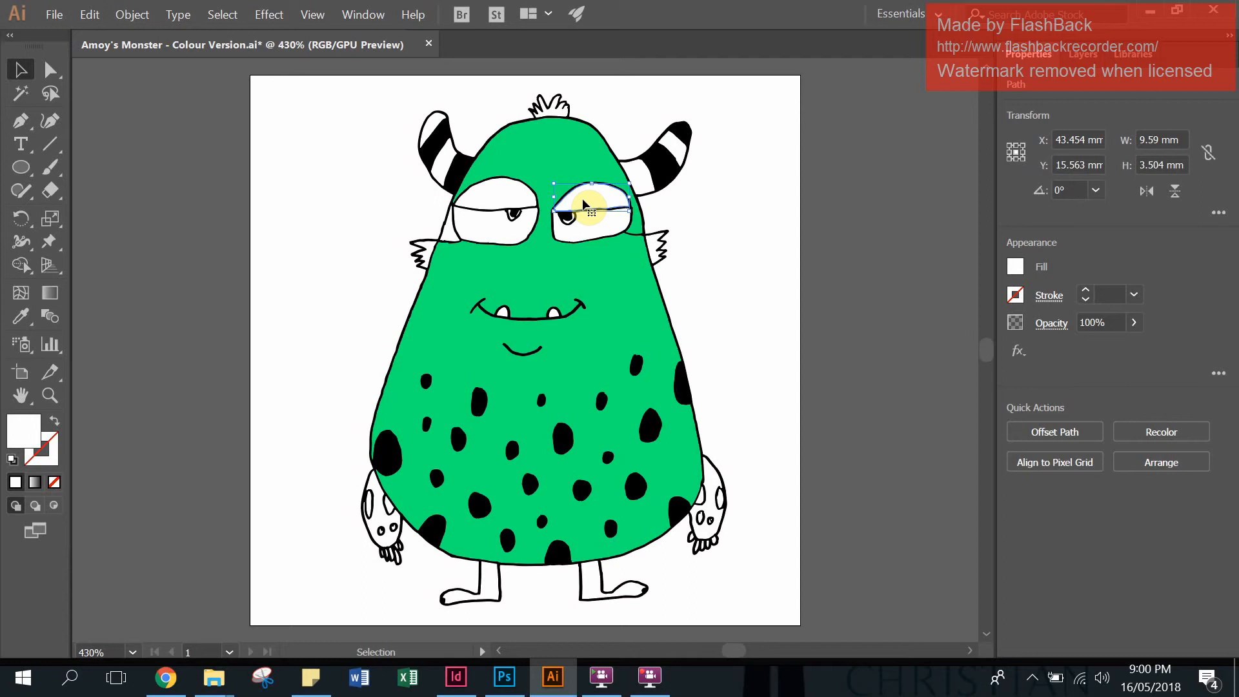
left_click(1016, 266)
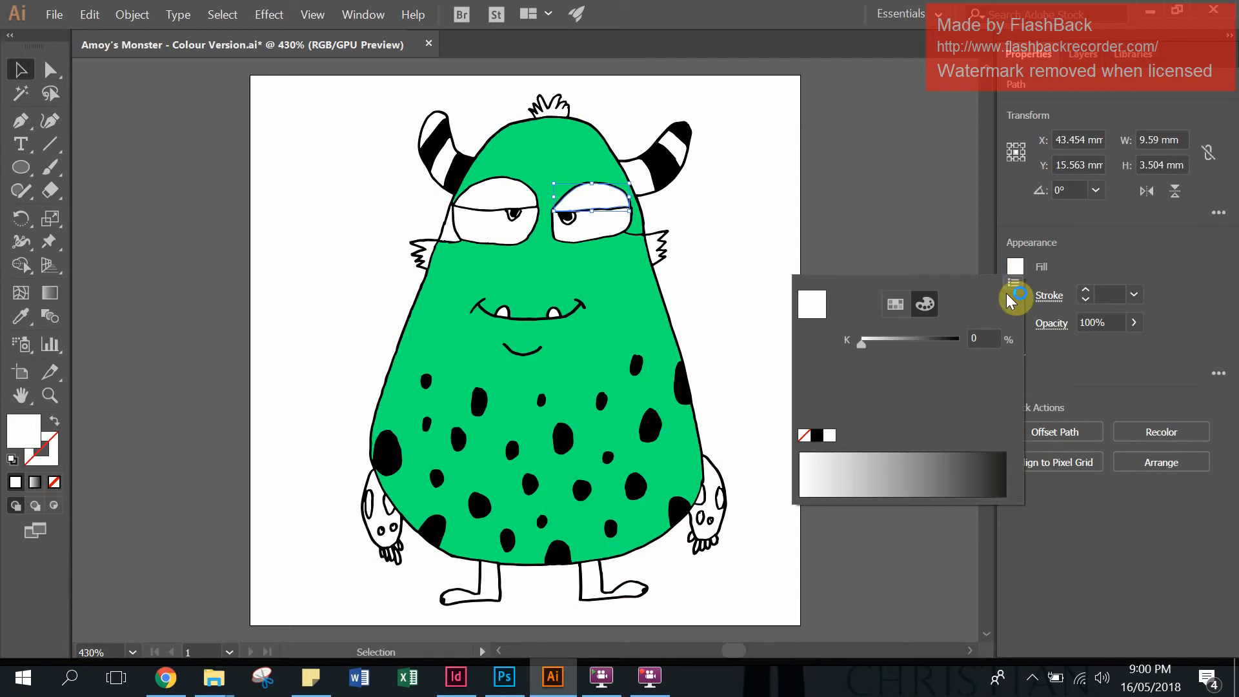
left_click(597, 199)
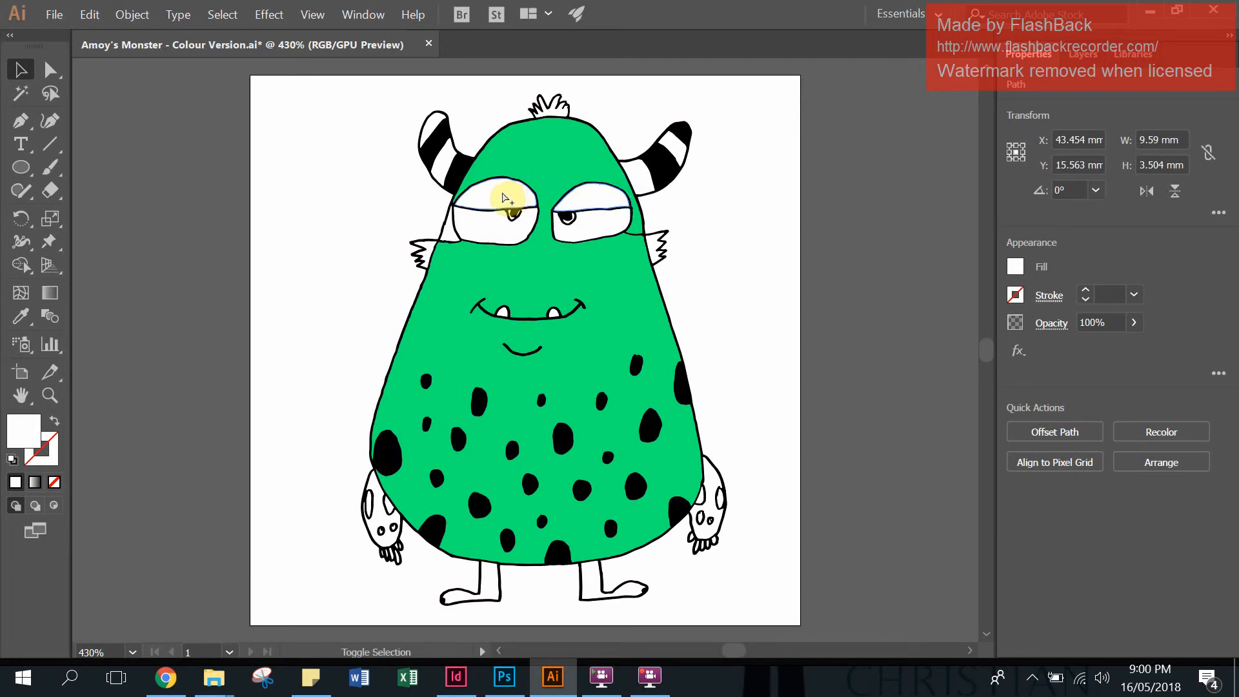
left_click(507, 198, "shift")
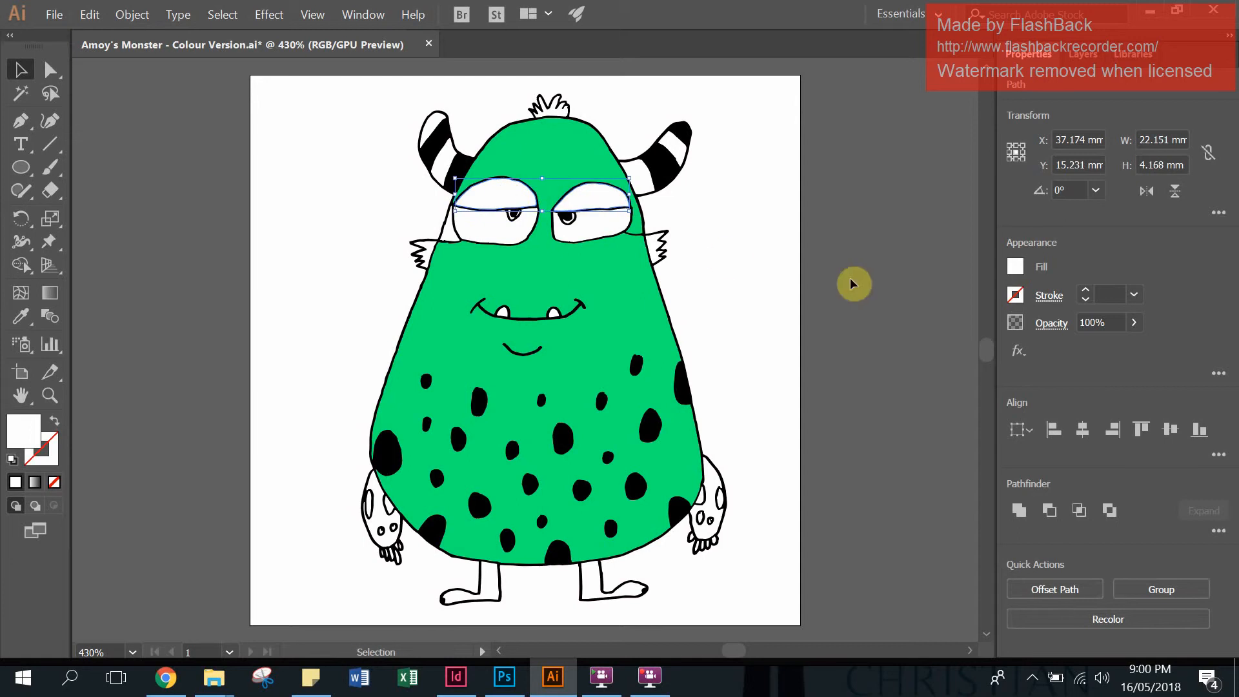
left_click(1015, 268)
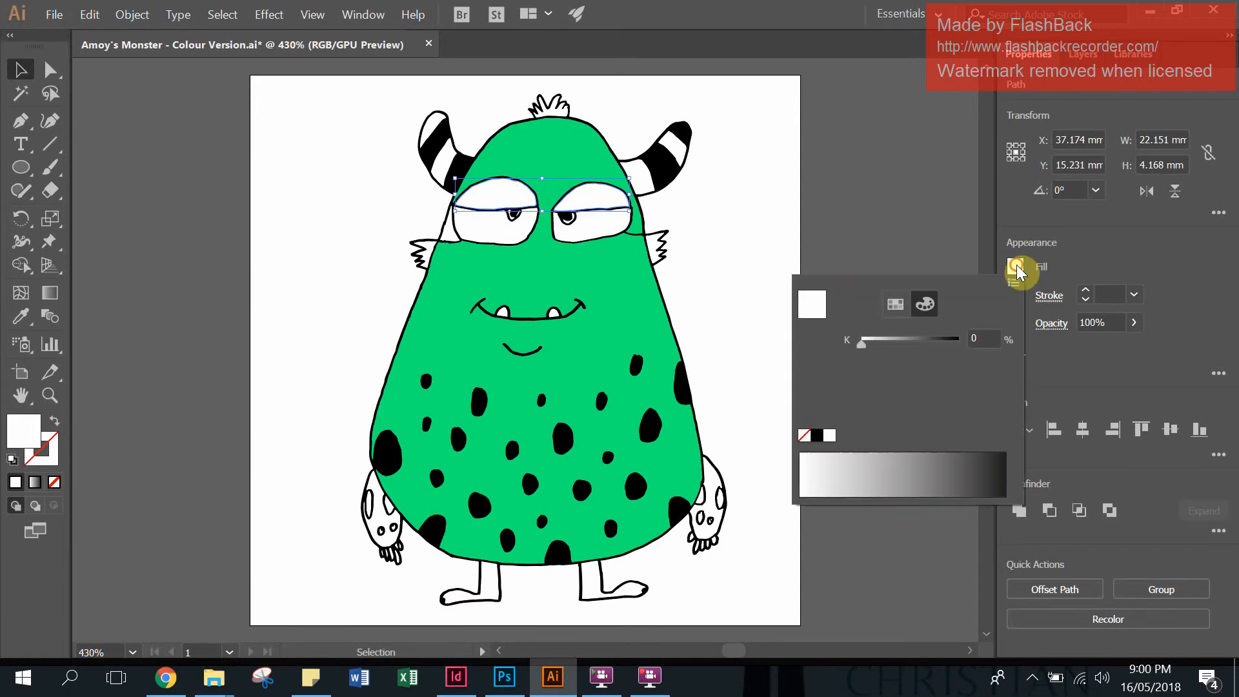
left_click(897, 306)
left_click(861, 349)
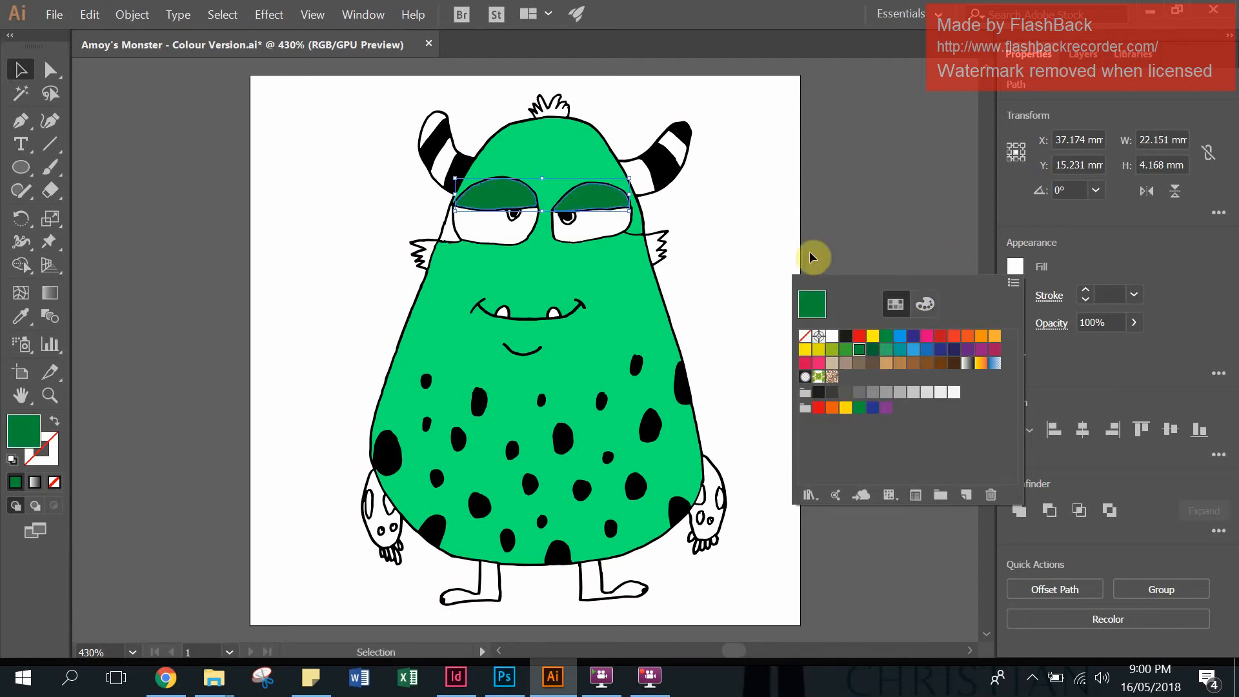
left_click(923, 304)
left_click_drag(903, 375, 920, 371)
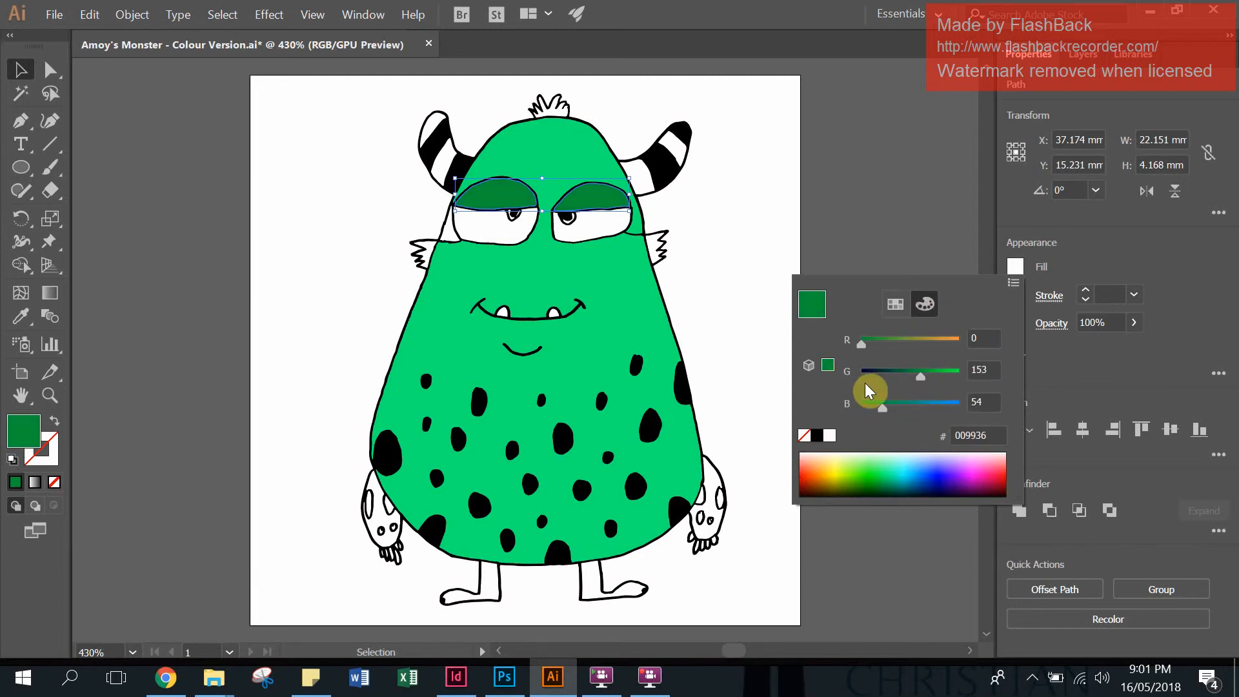
left_click(733, 237)
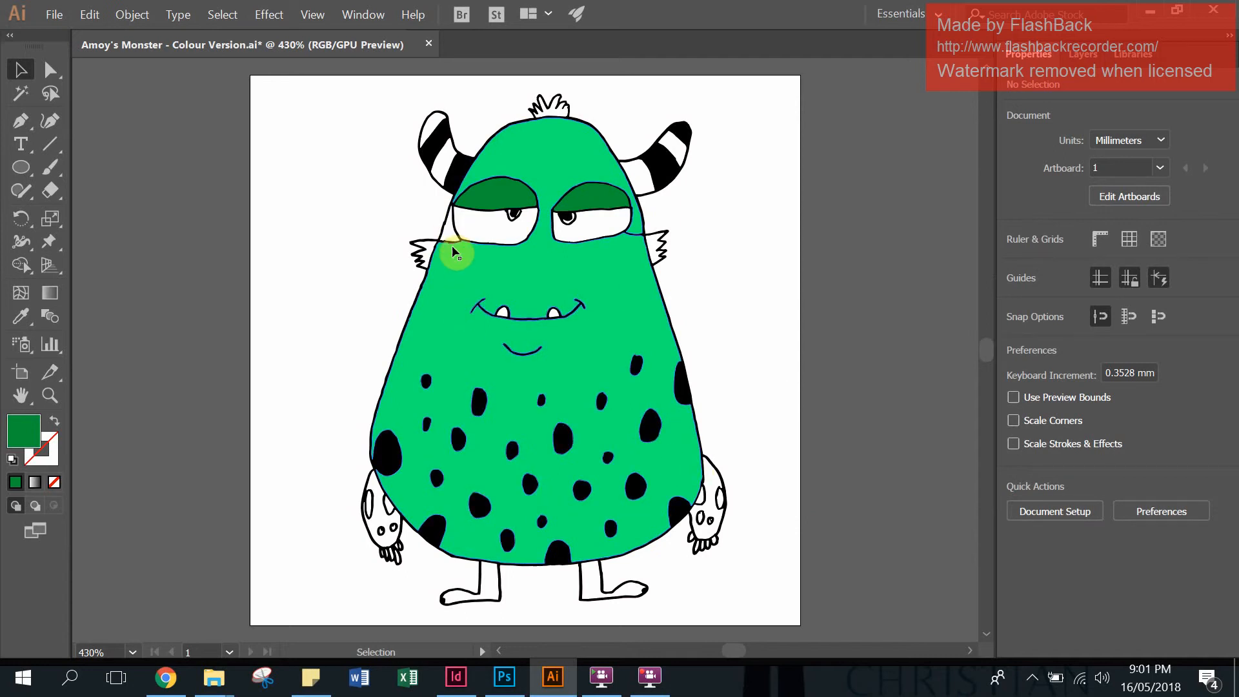
Fill the small white patch between the monster's eye and the head outline with the body's bright green using the Eyedropper.
left_click(467, 274)
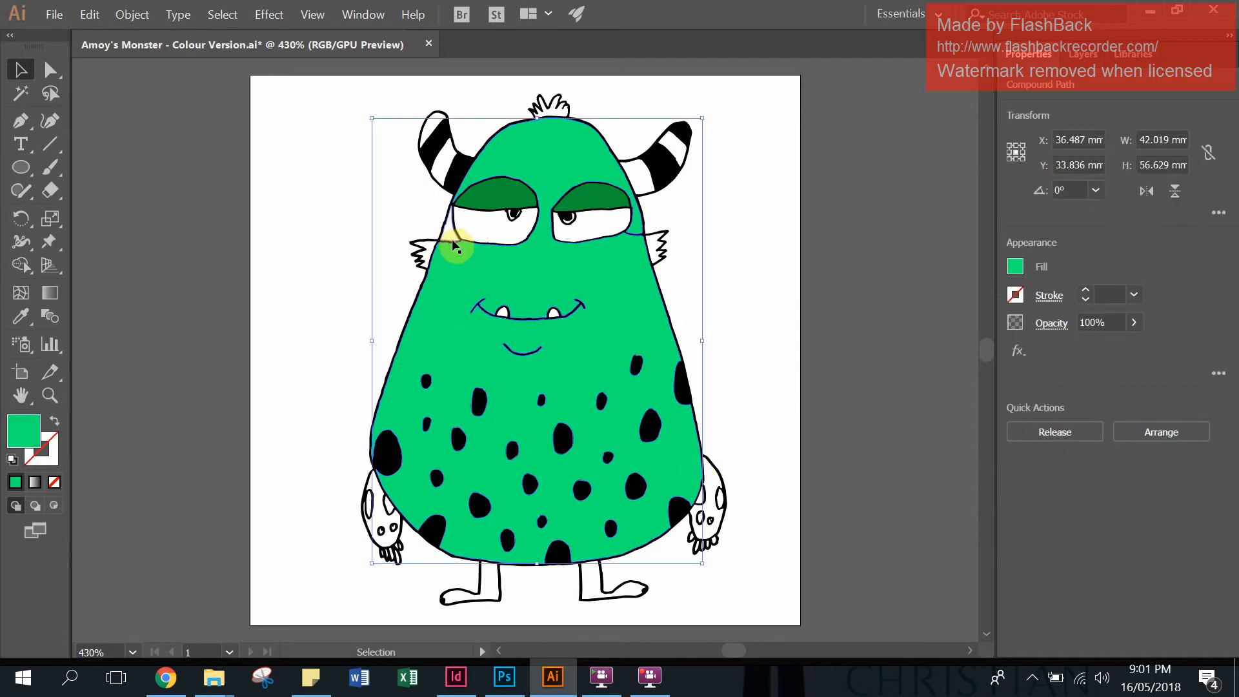
key("ctrl+plus")
key("ctrl+plus")
key("ctrl+plus")
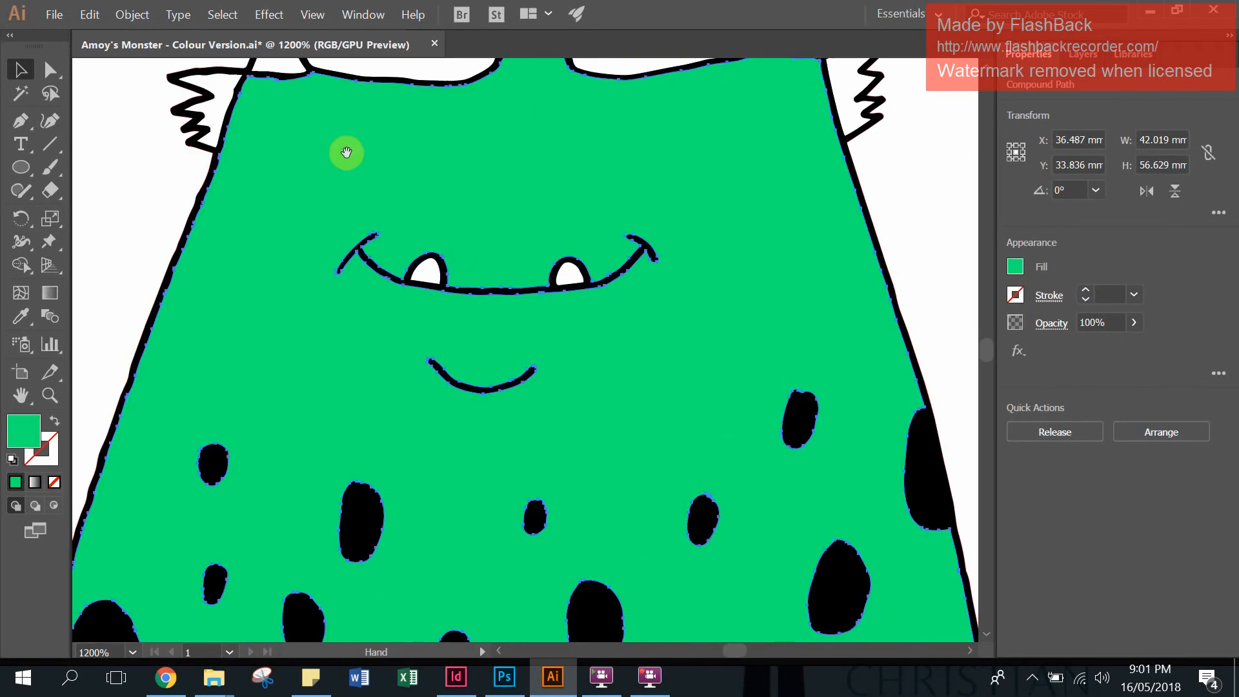
left_click_drag(346, 152, 479, 481)
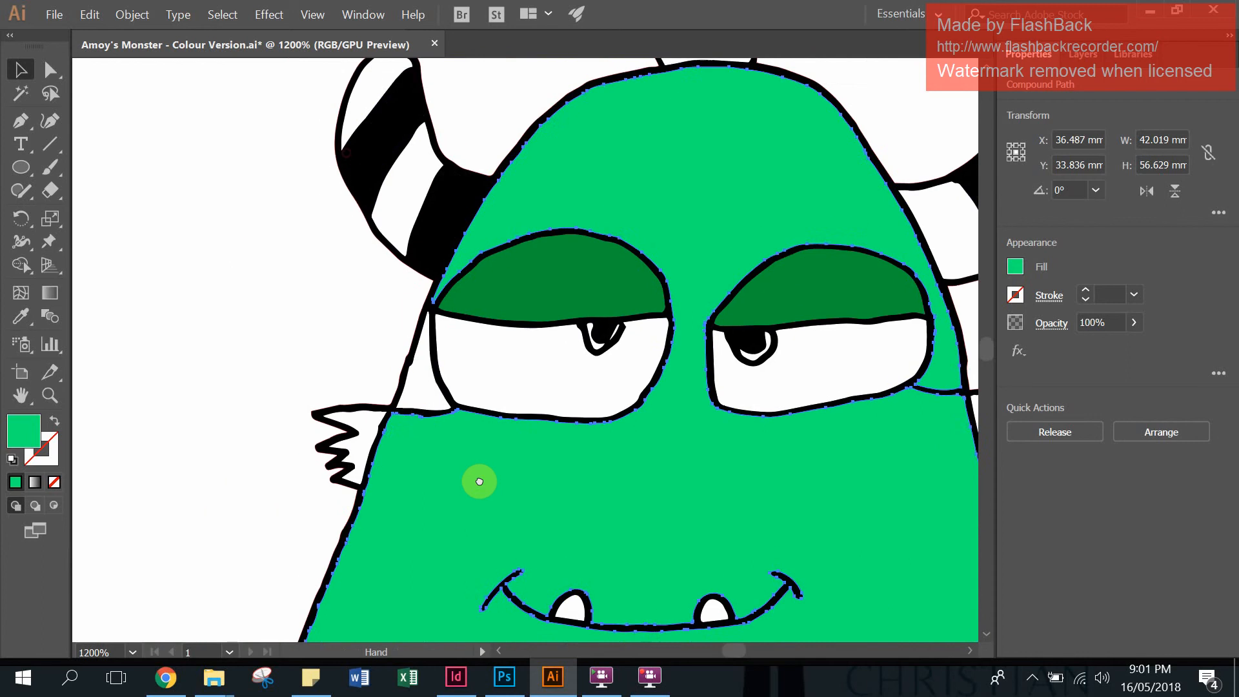
left_click(432, 395)
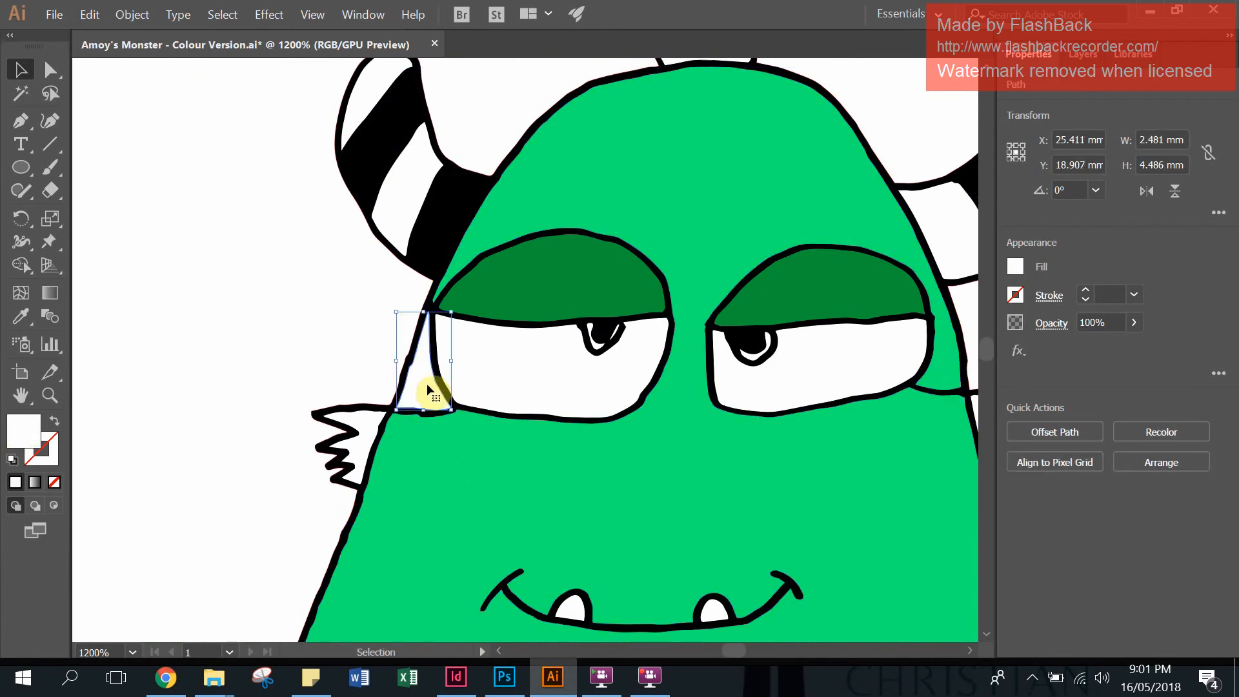
left_click(20, 319)
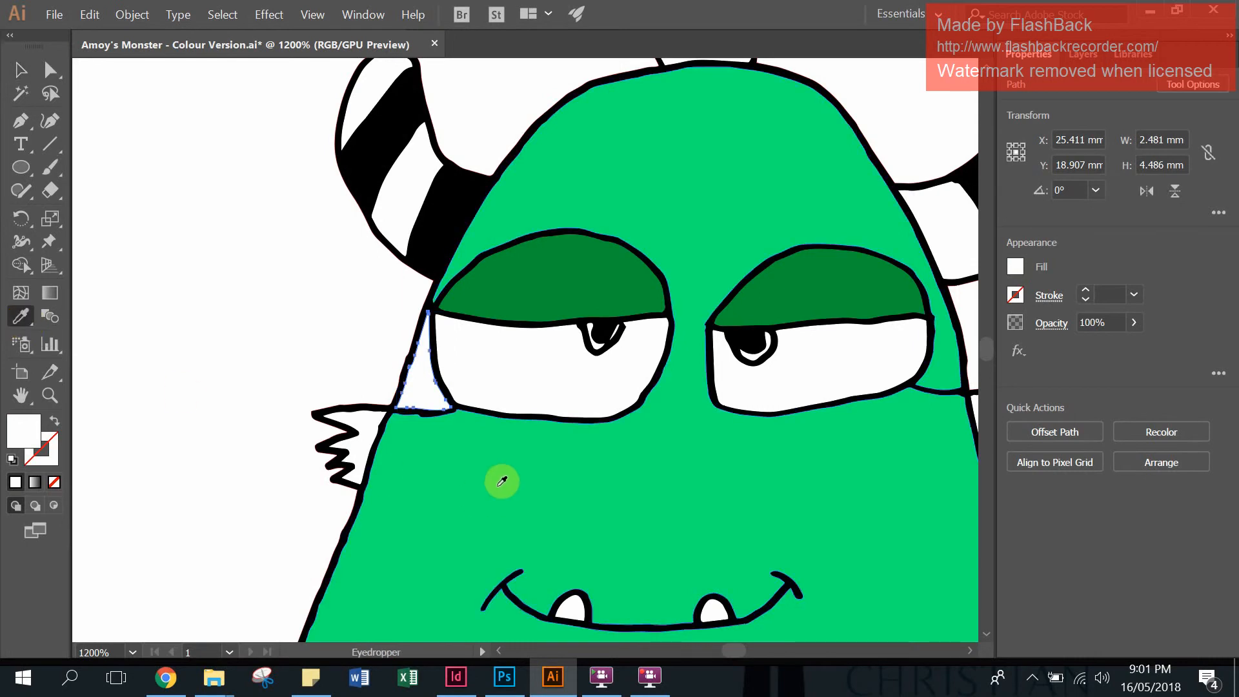
left_click(471, 478)
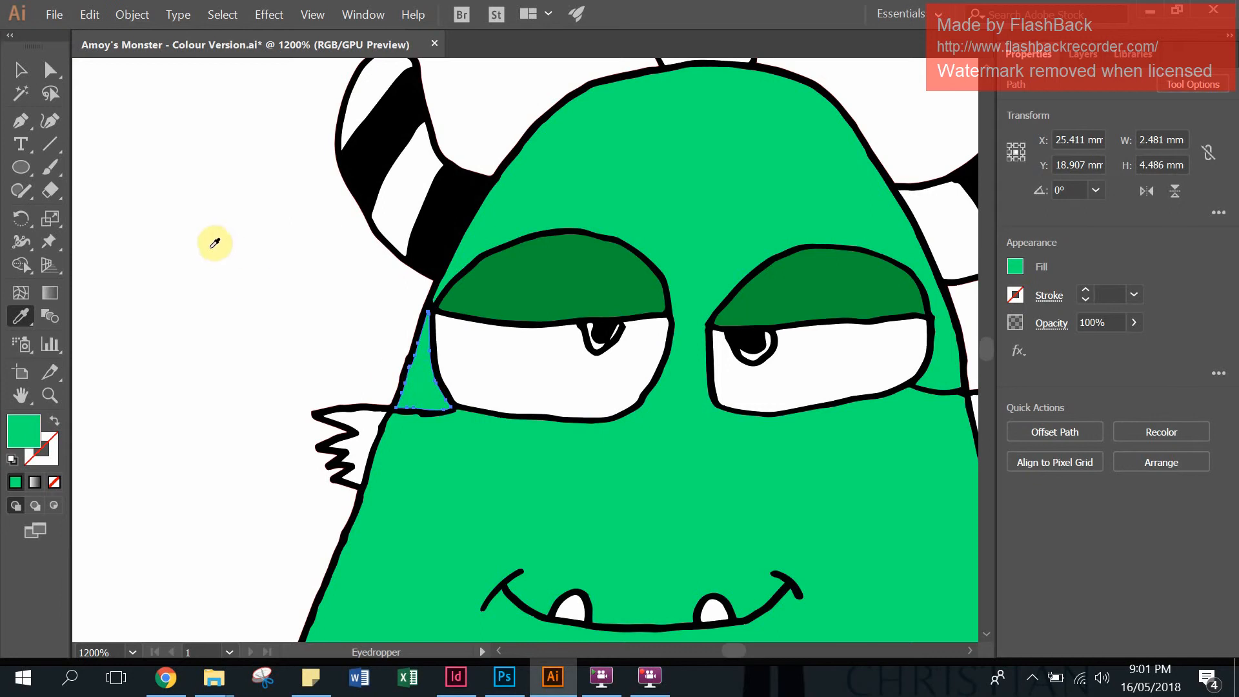
left_click(20, 69)
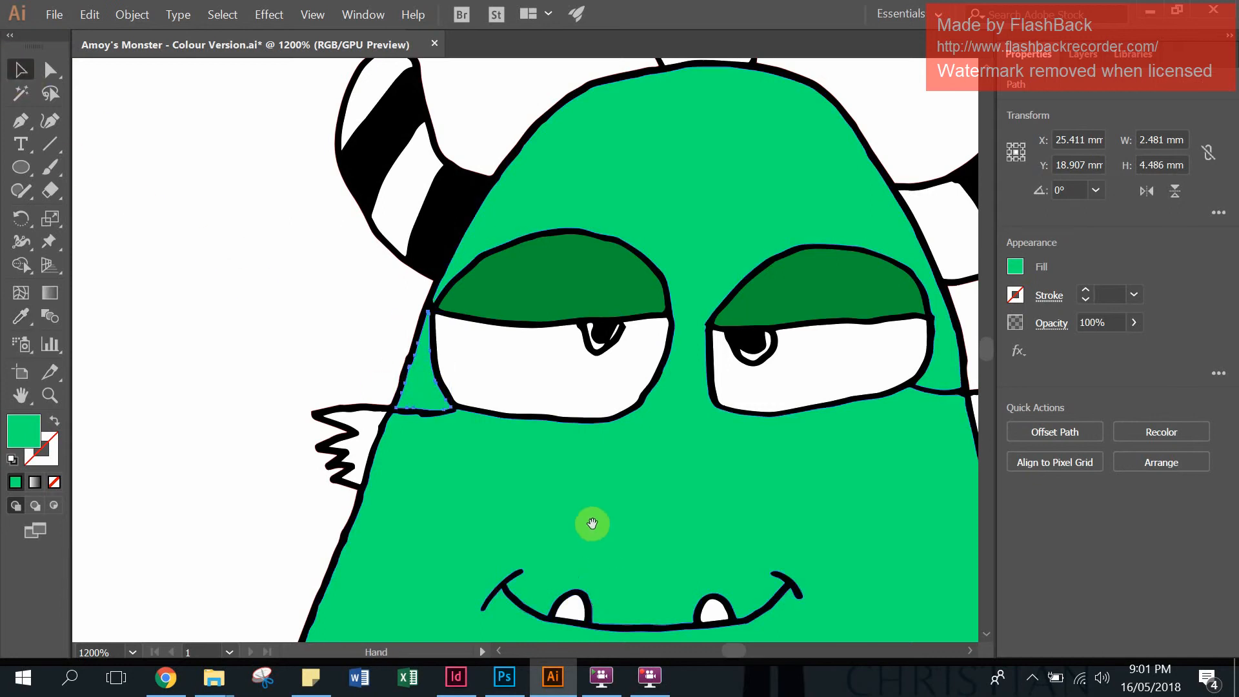
Fill both of the monster's arms with the bright green sampled from the body, undoing any accidental shift of the arms.
key("ctrl+minus")
key("ctrl+minus")
key("ctrl+minus")
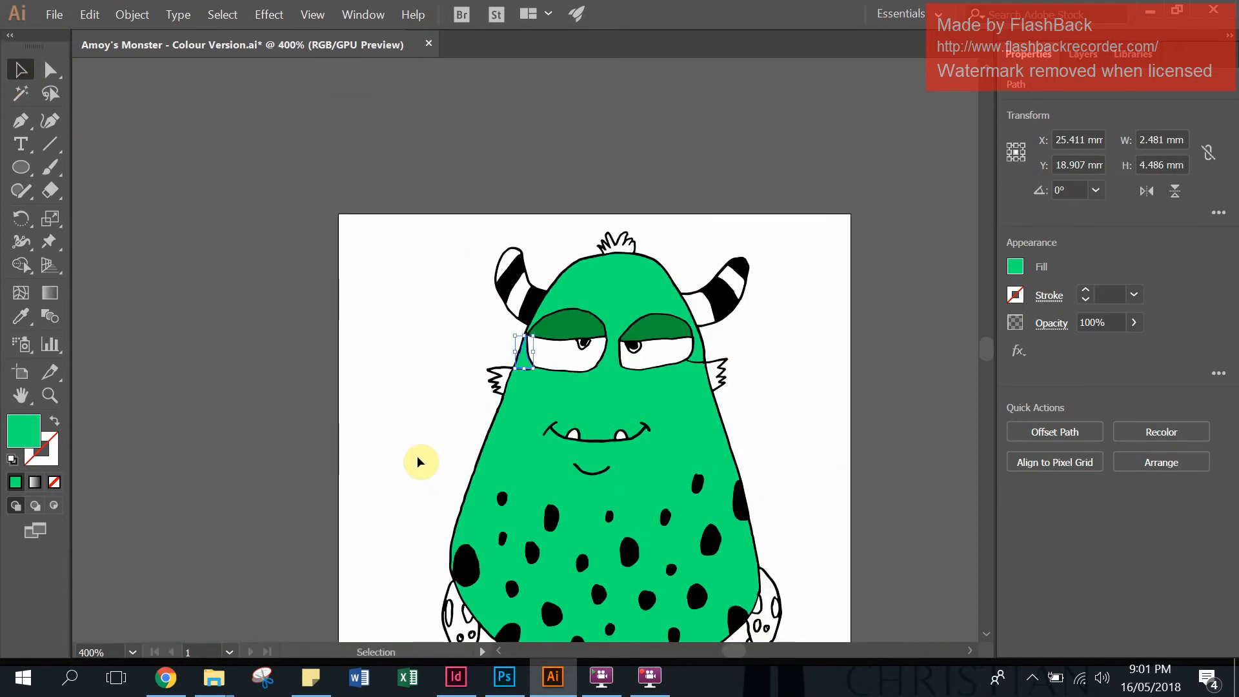
key("ctrl+0")
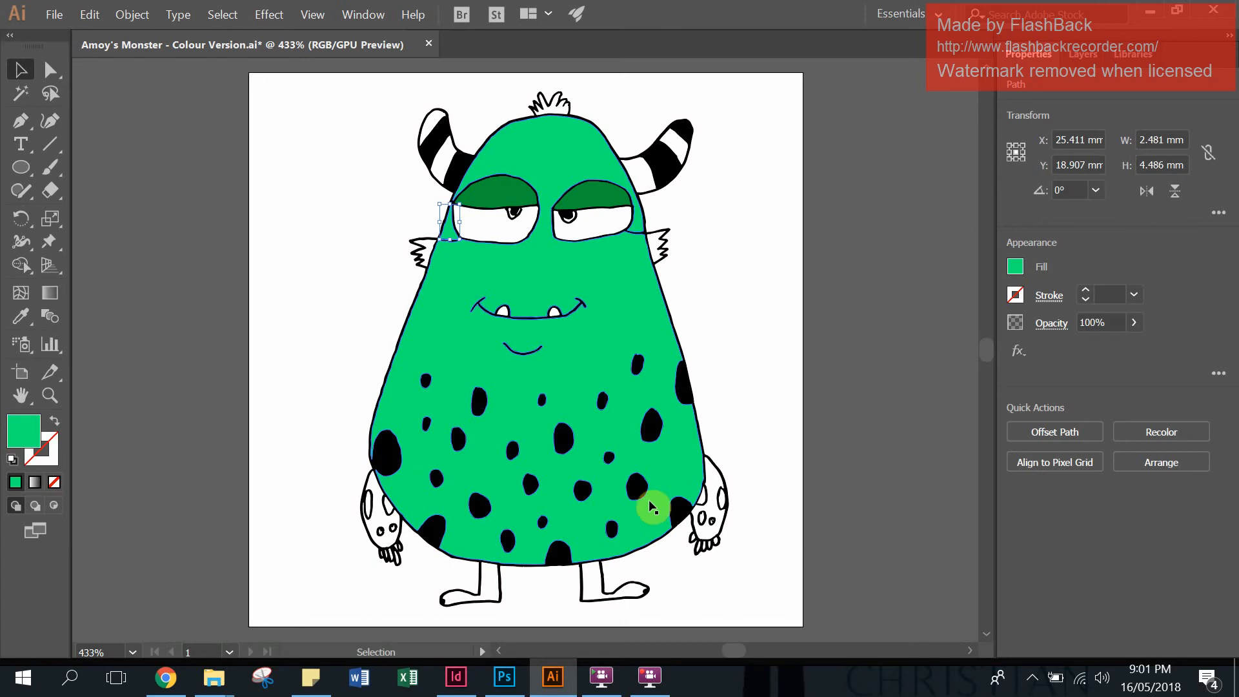
left_click(711, 487)
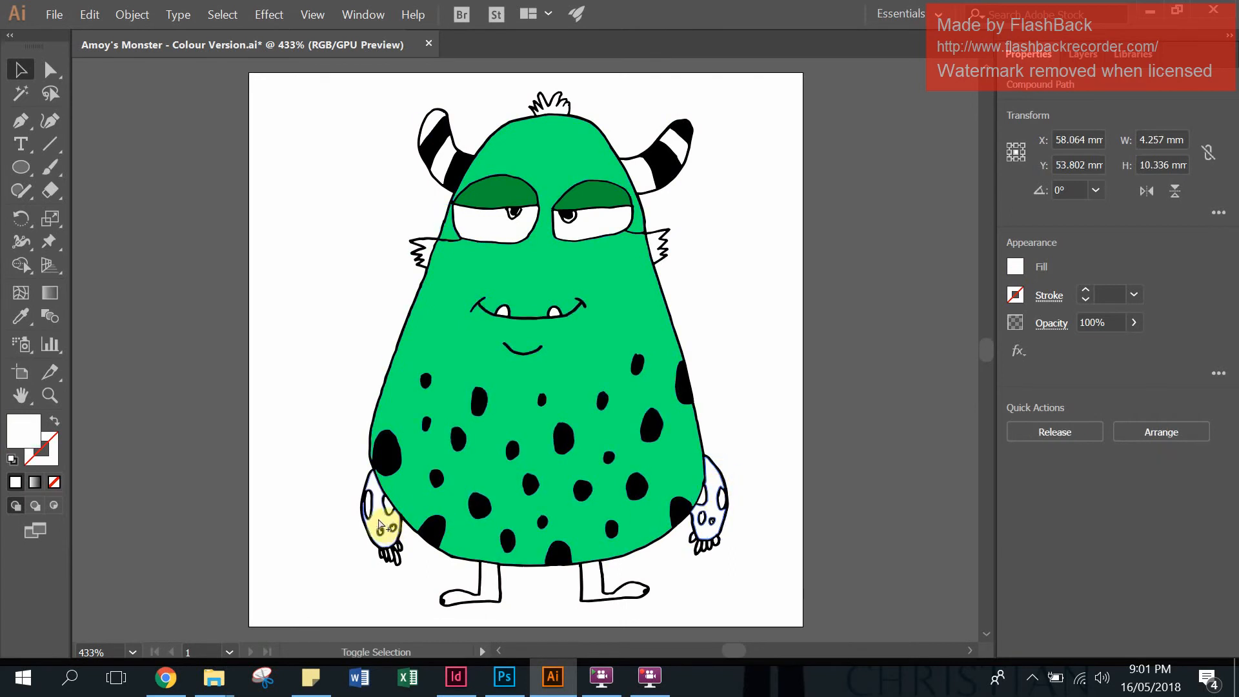
left_click(380, 516, "shift")
key("i")
left_click(435, 419)
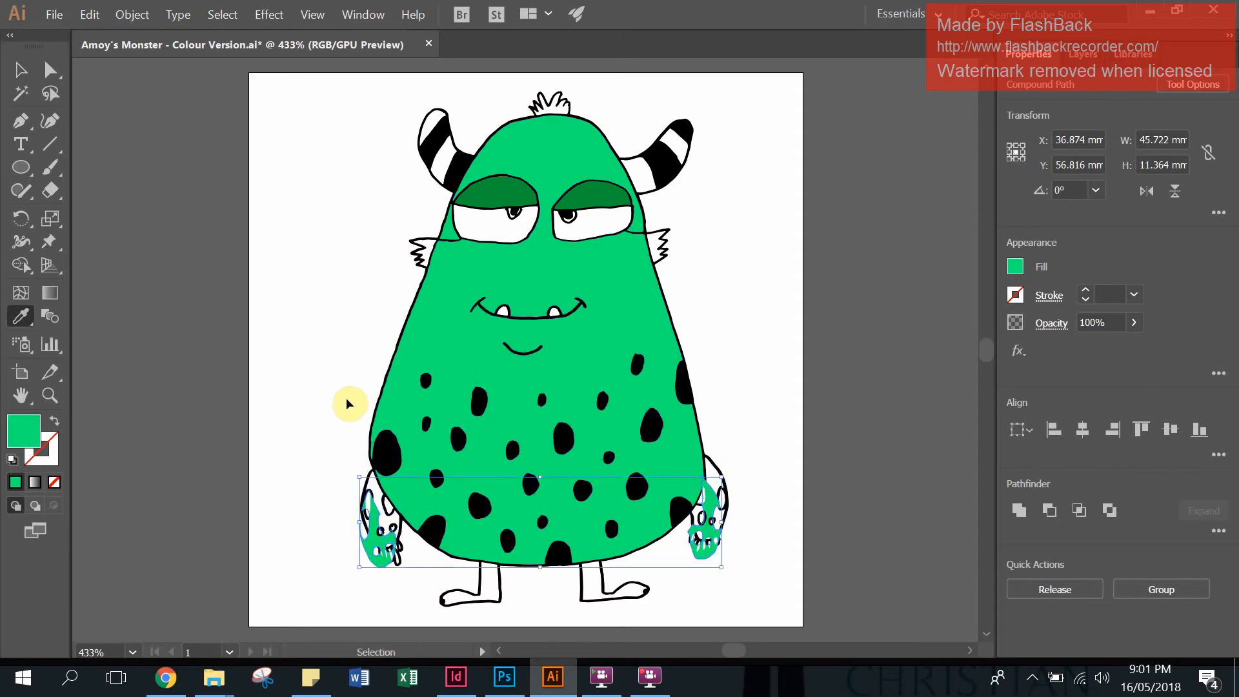
key("ctrl+z")
left_click(19, 71)
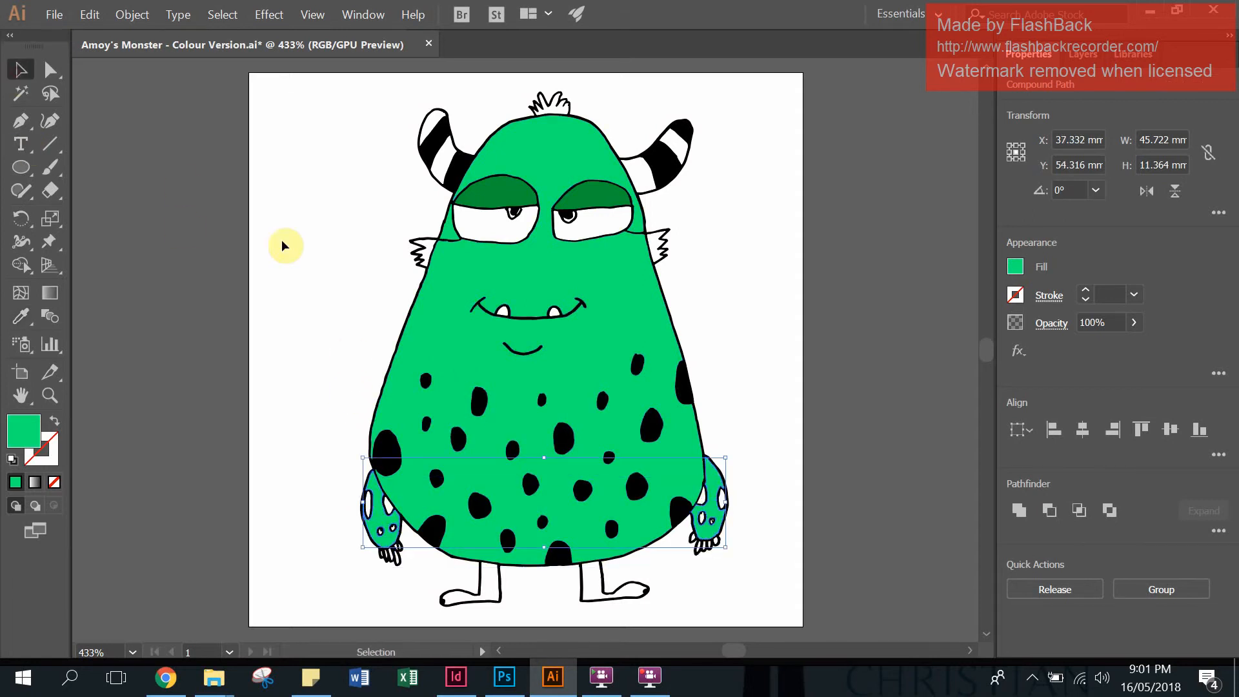
left_click(337, 275)
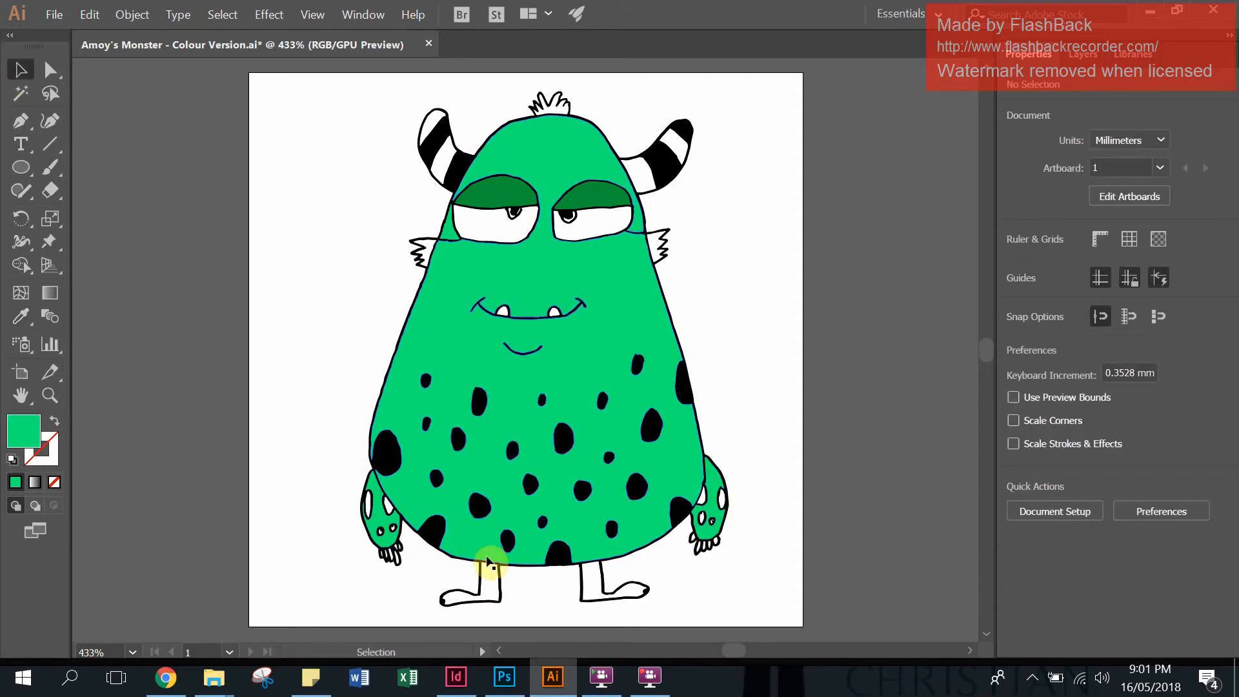
Fill both of the monster's legs with a very dark green swatch.
left_click(583, 582)
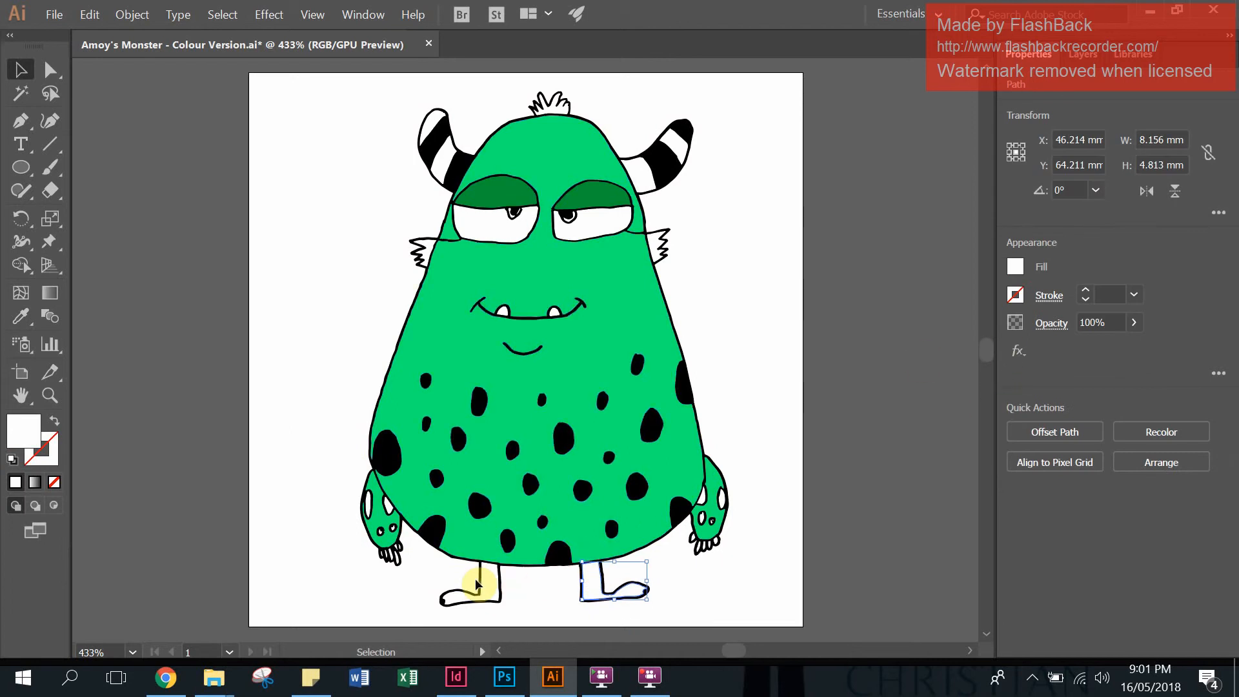
left_click(498, 589, "shift")
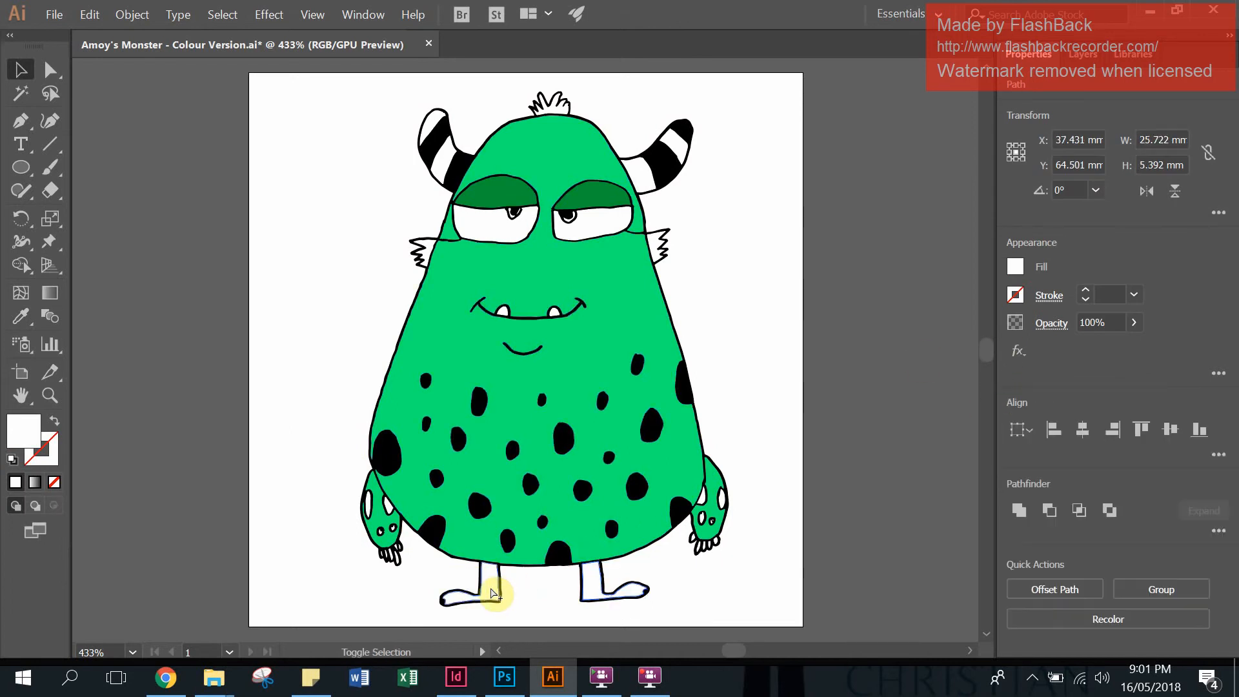
left_click(1011, 269)
left_click(893, 305)
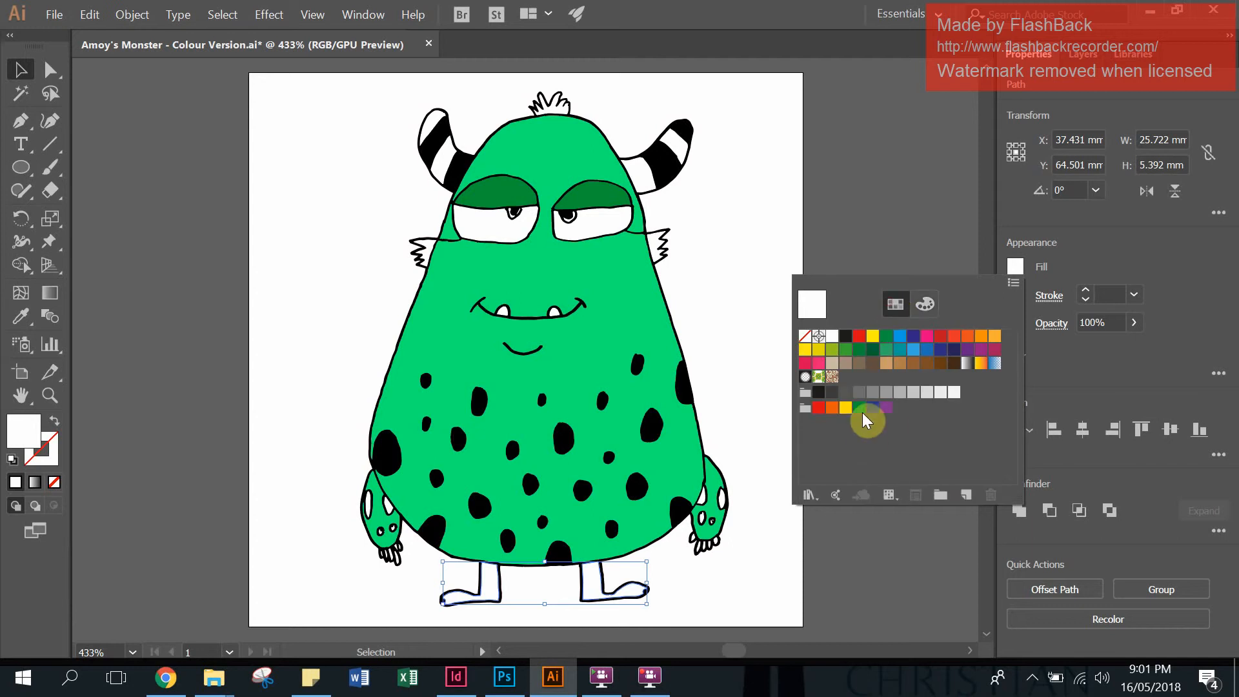
left_click(871, 349)
left_click(721, 274)
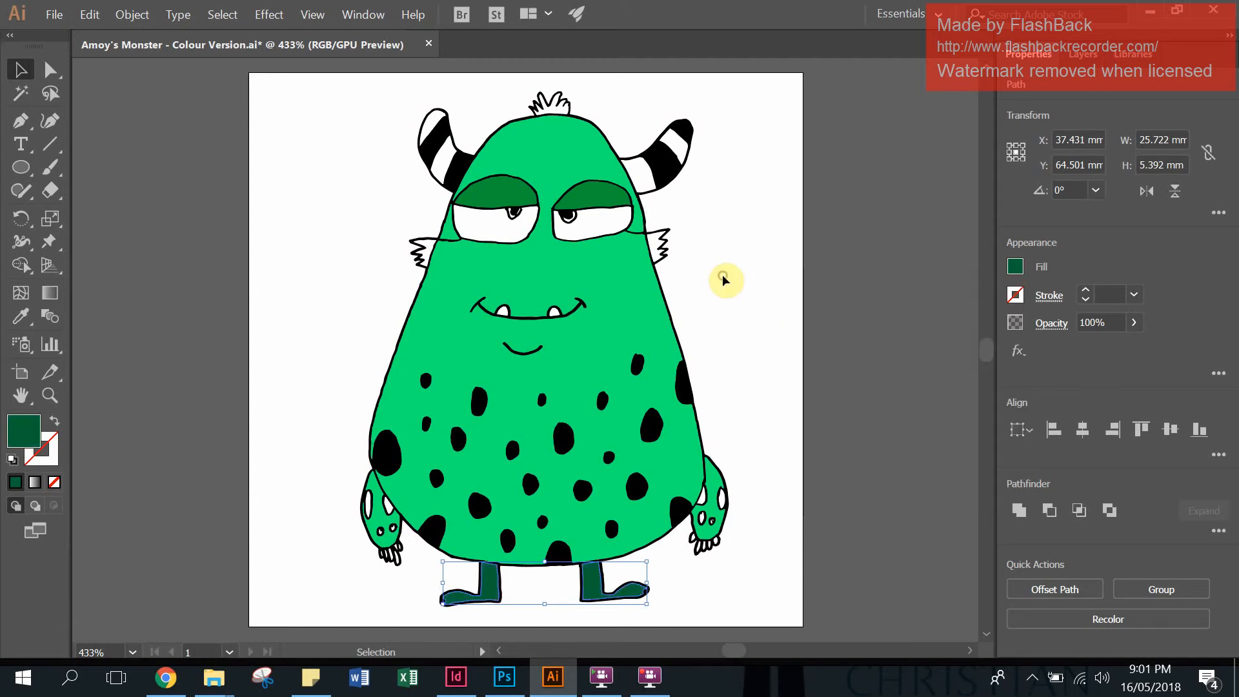
left_click(721, 278)
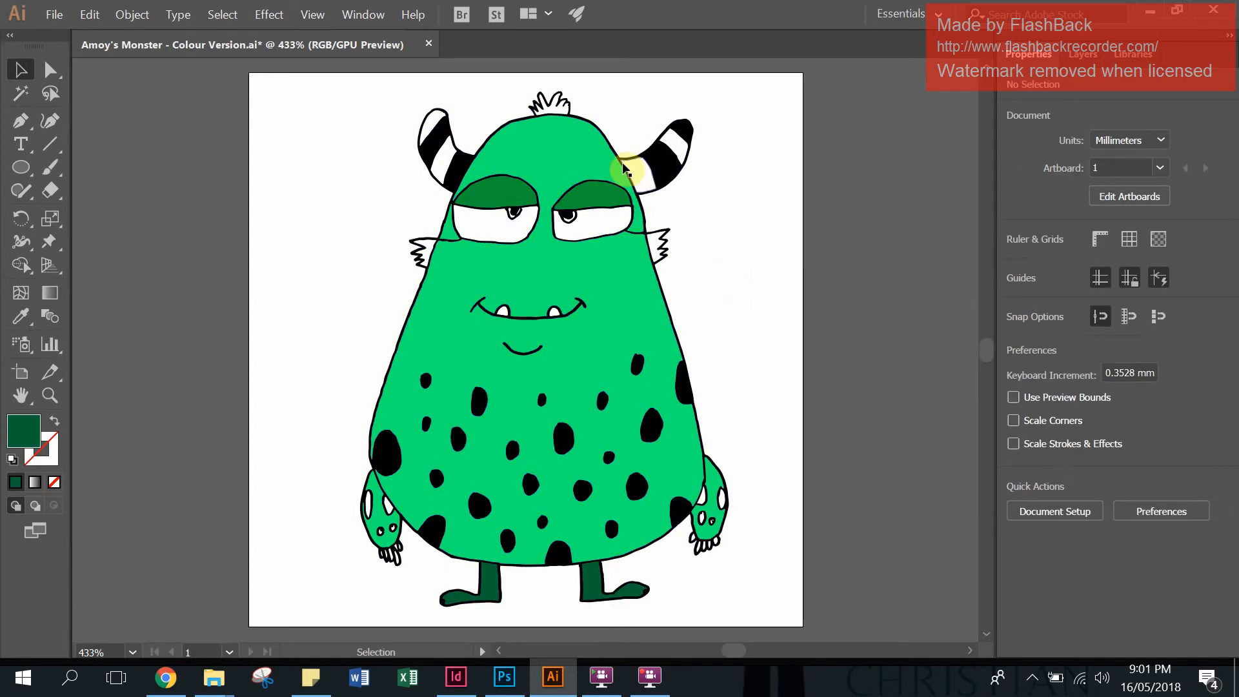
Fill the tufts on both sides of the monster's head and the hair on top with a teal swatch.
left_click(655, 242)
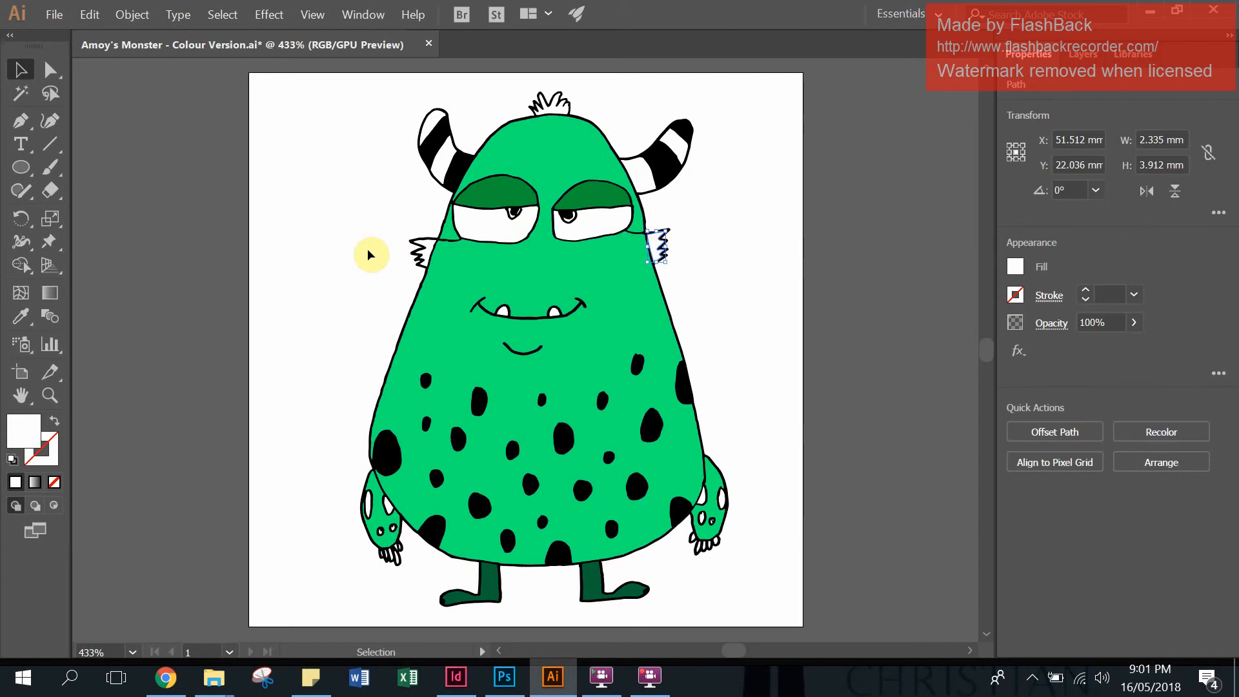
left_click(435, 249, "shift")
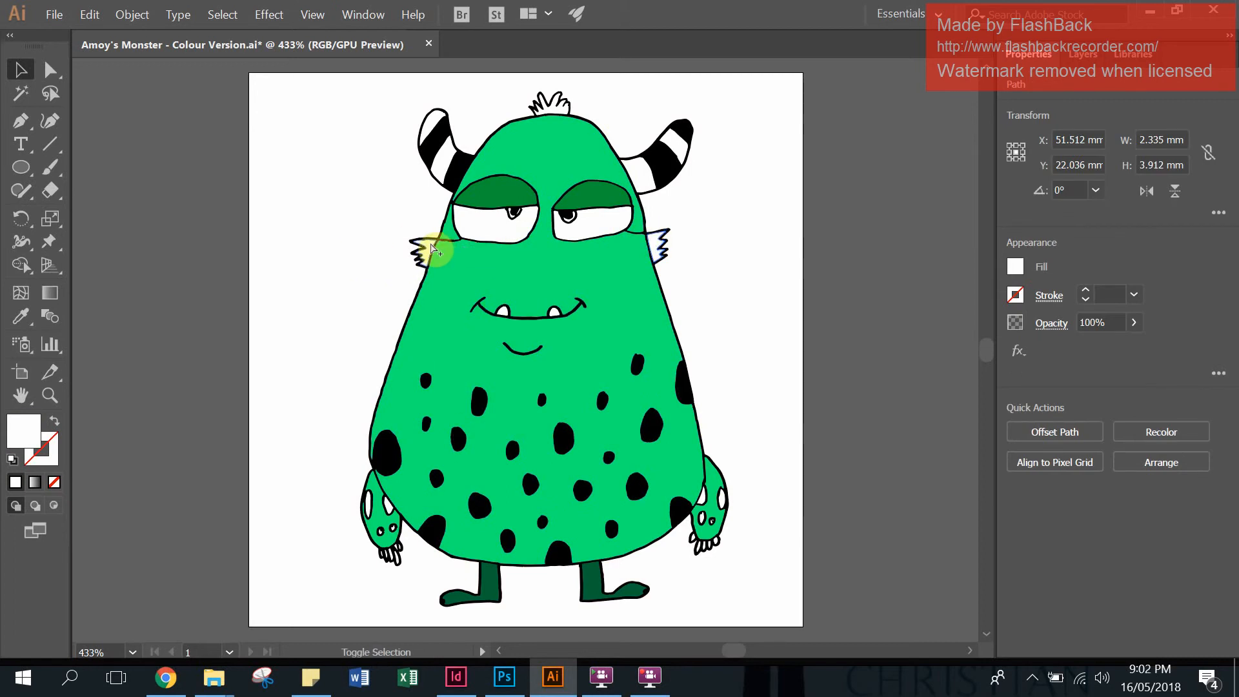
left_click(557, 116, "shift")
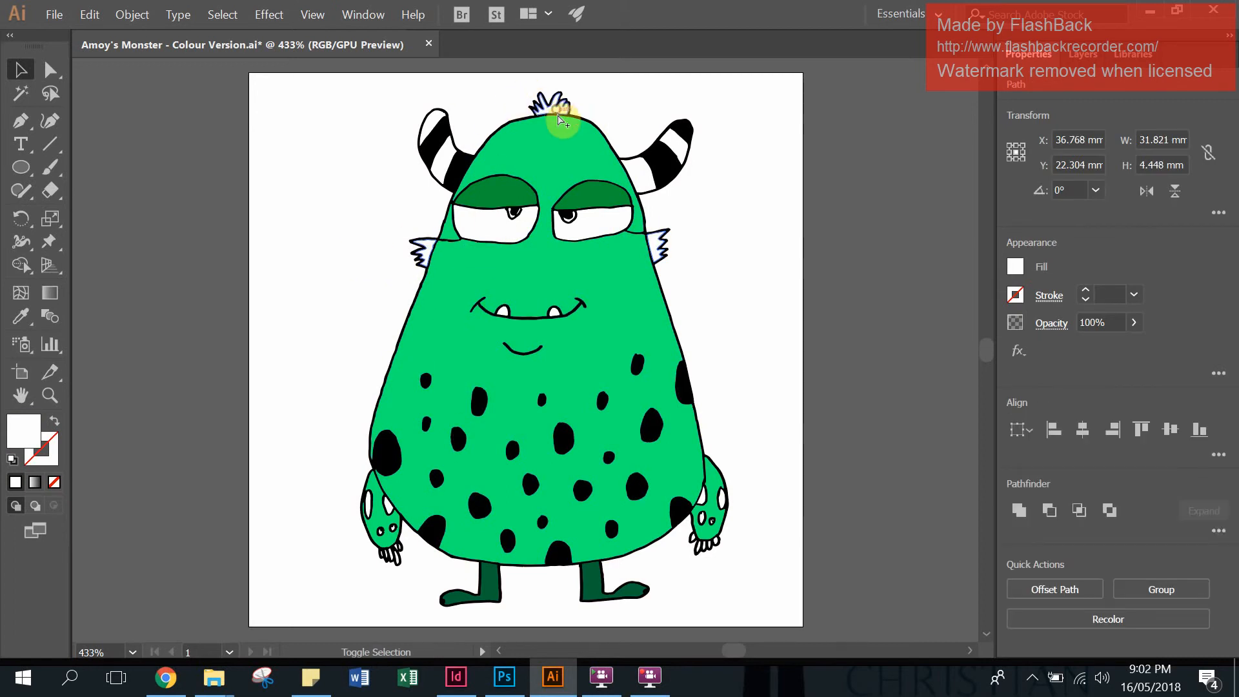
left_click(1016, 265)
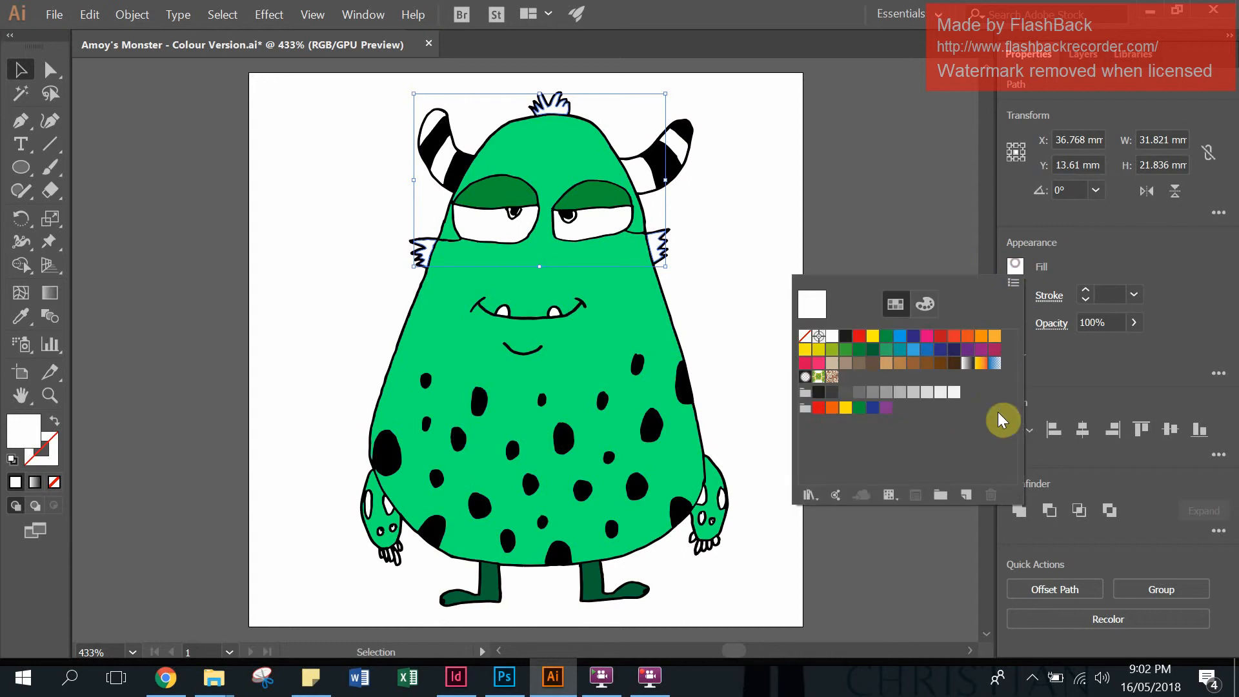
left_click(900, 351)
left_click(787, 205)
left_click(759, 239)
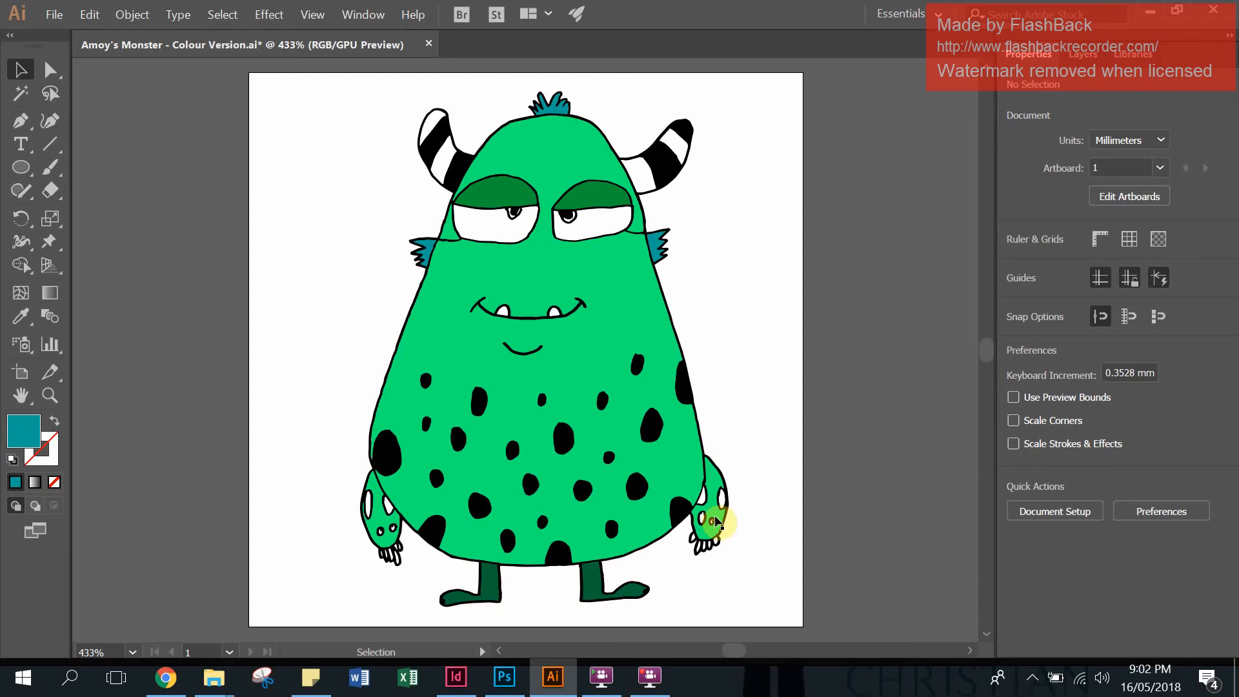
Fill the large black spot in the middle of the belly with a dark teal, made by lowering the blue value of swatch 1D71B8.
left_click(567, 442)
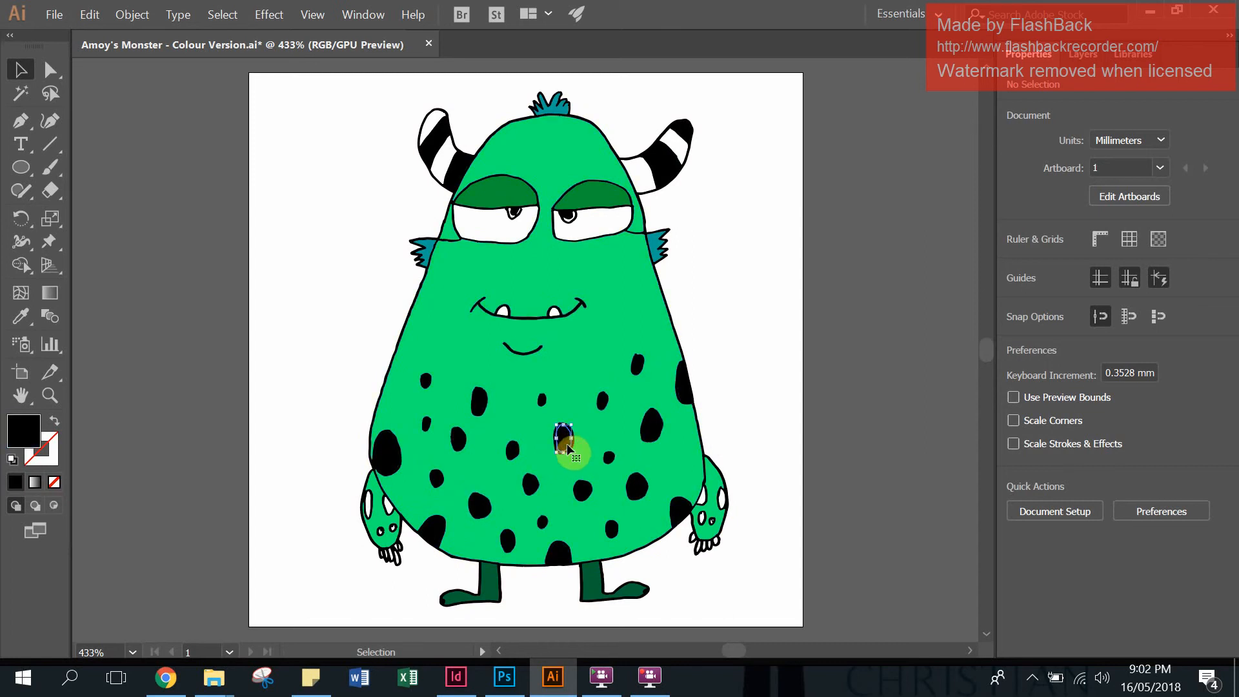
left_click(1016, 266)
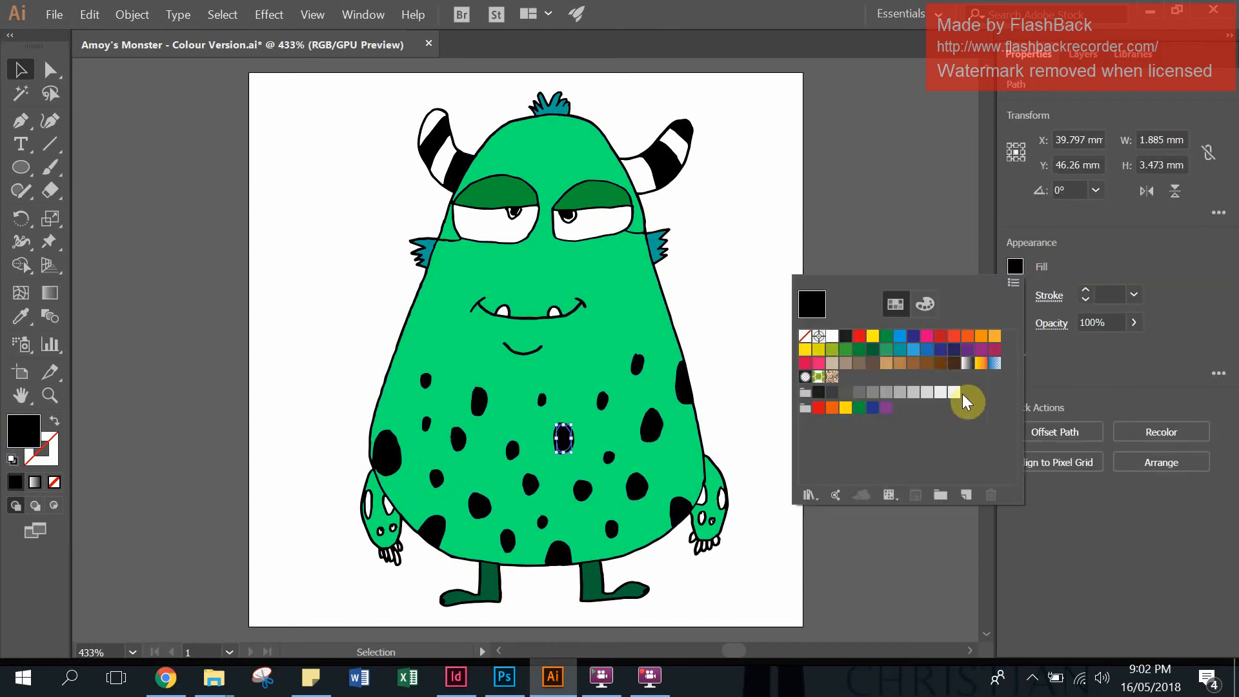
left_click(927, 351)
left_click(925, 306)
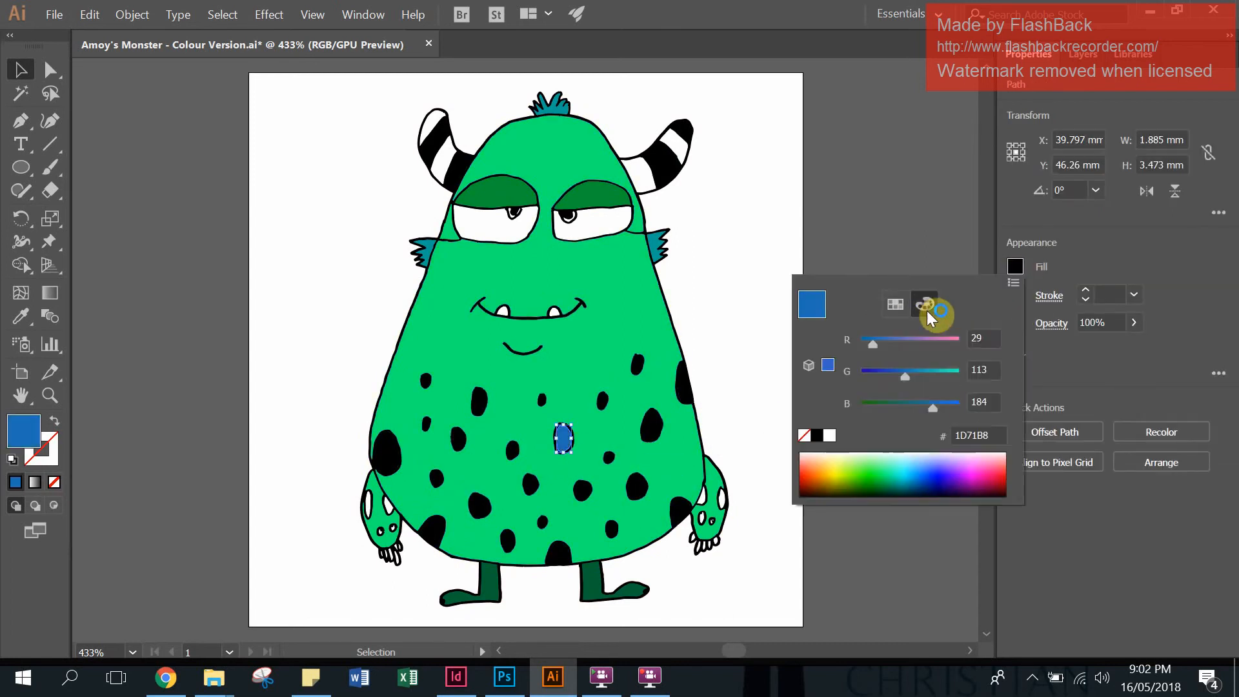
left_click(903, 406)
left_click(707, 371)
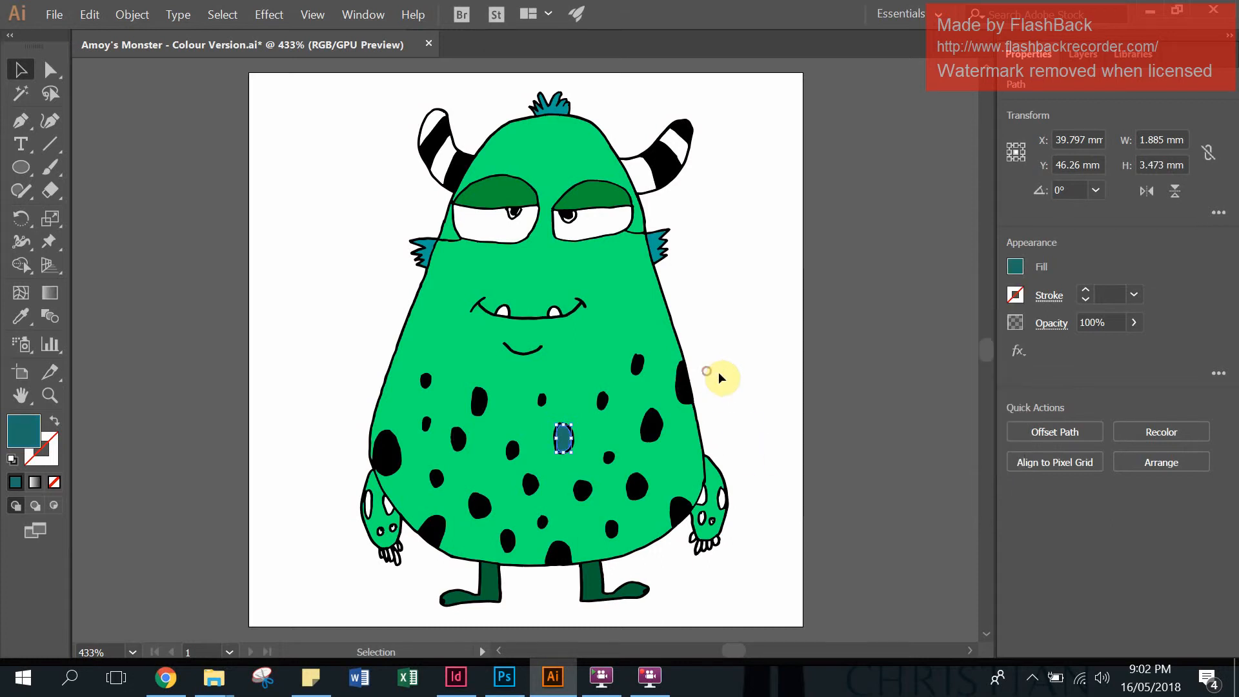
left_click(737, 359)
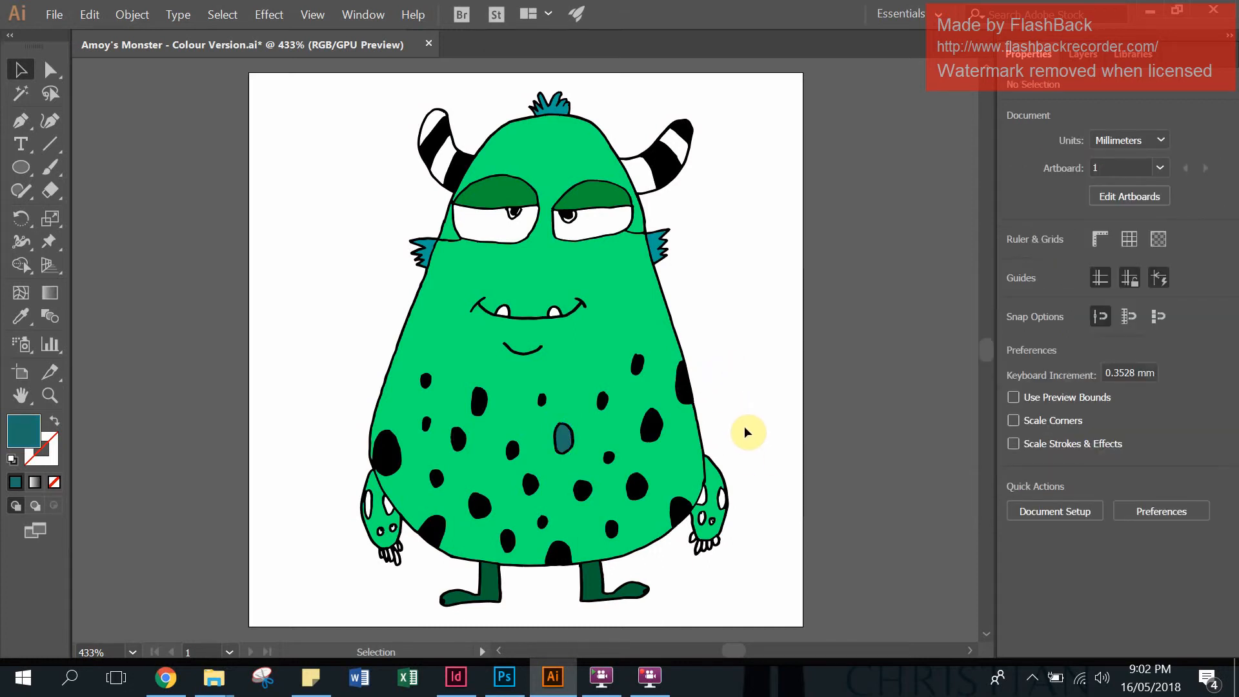
Show the Swatches panel, dock it in the same group as Properties, and bring the Properties panel back to the front.
left_click(622, 279)
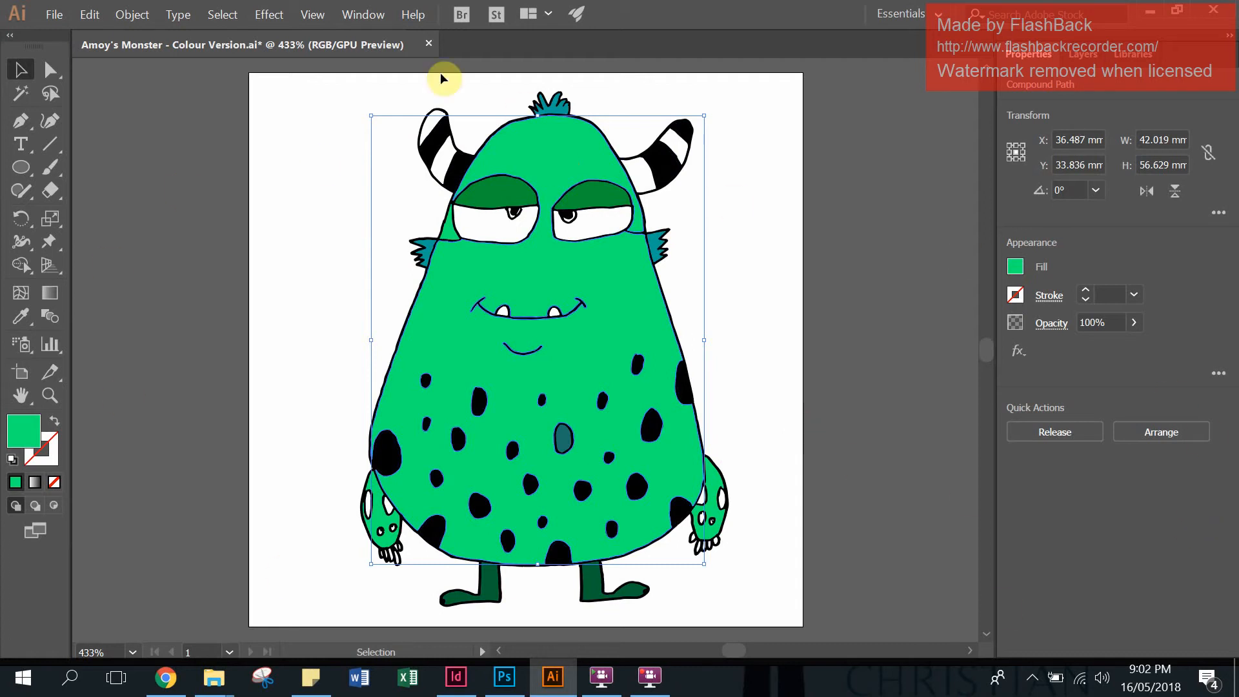
left_click(365, 16)
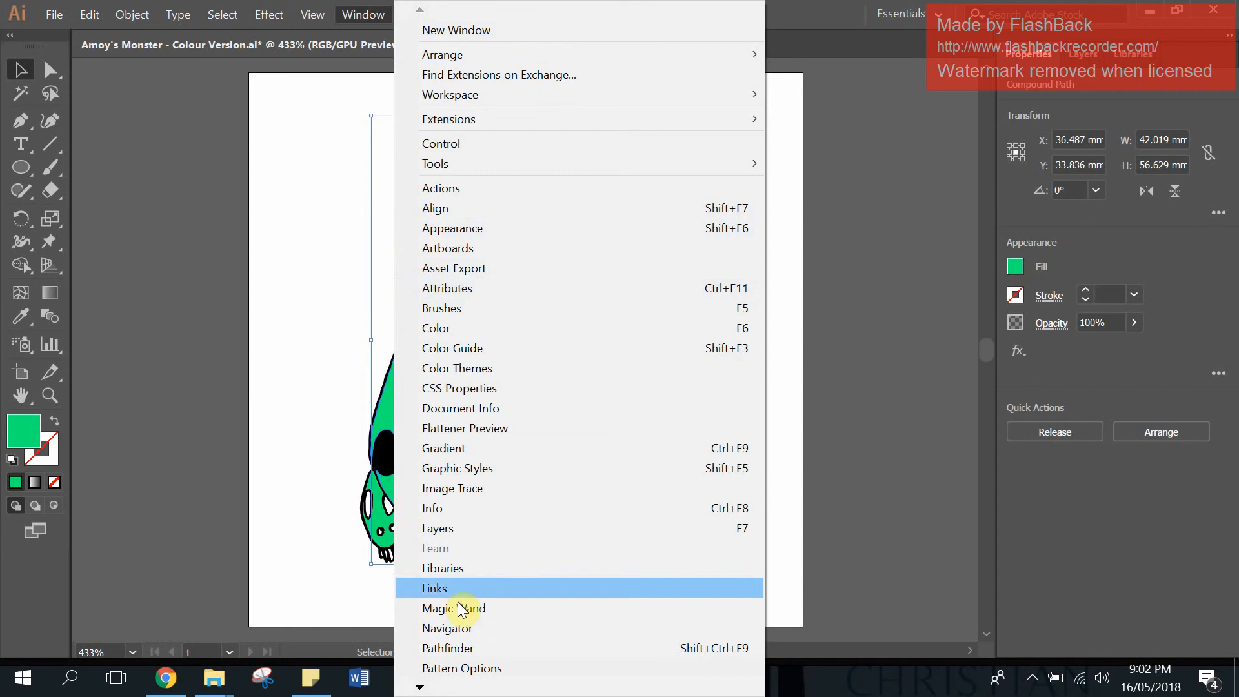
mouse_move(419, 687)
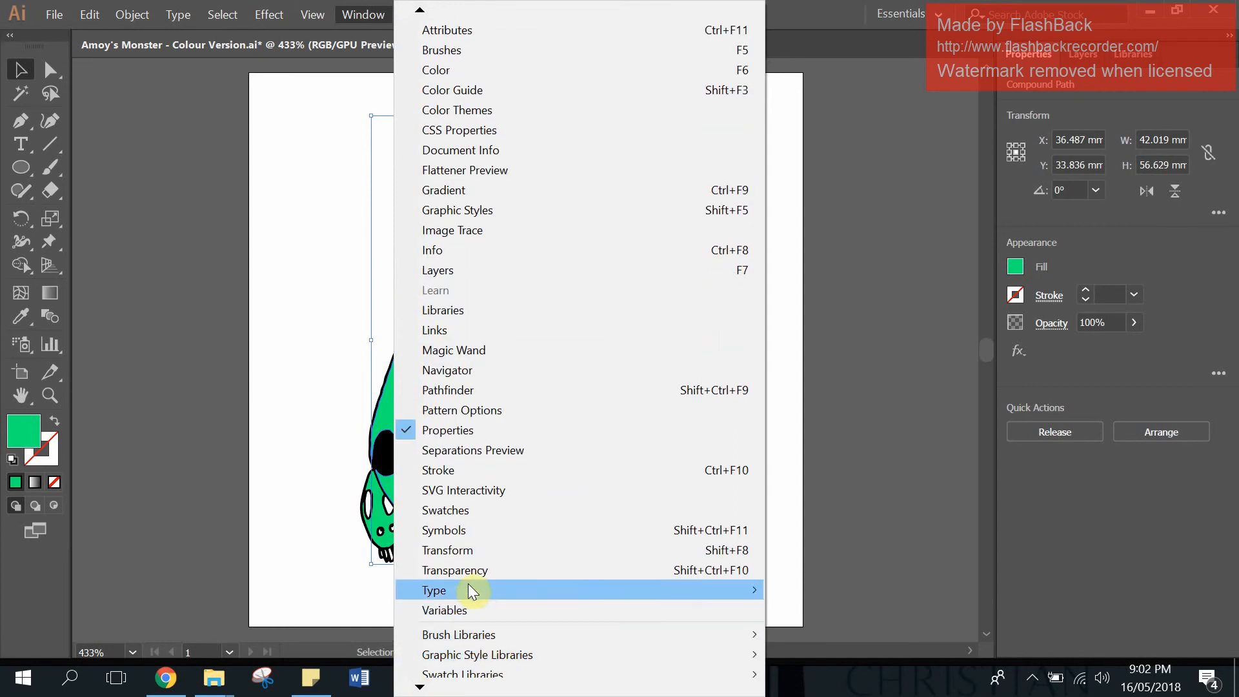
left_click(474, 514)
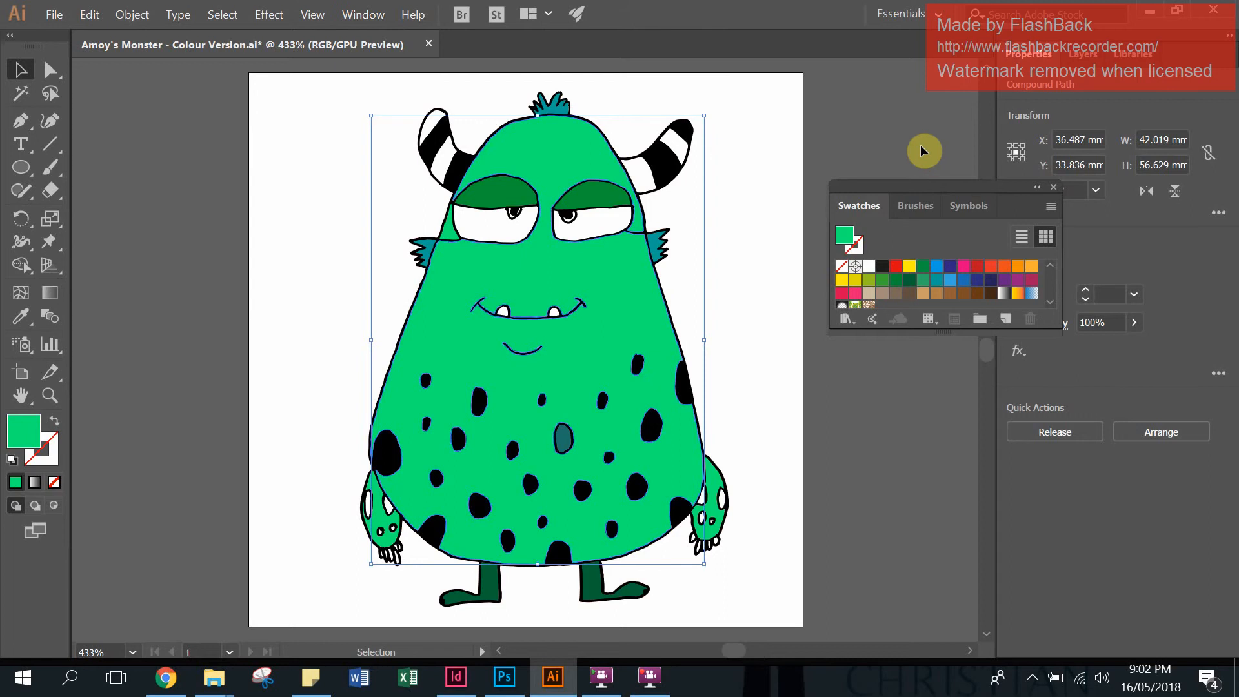
left_click_drag(941, 191, 988, 184)
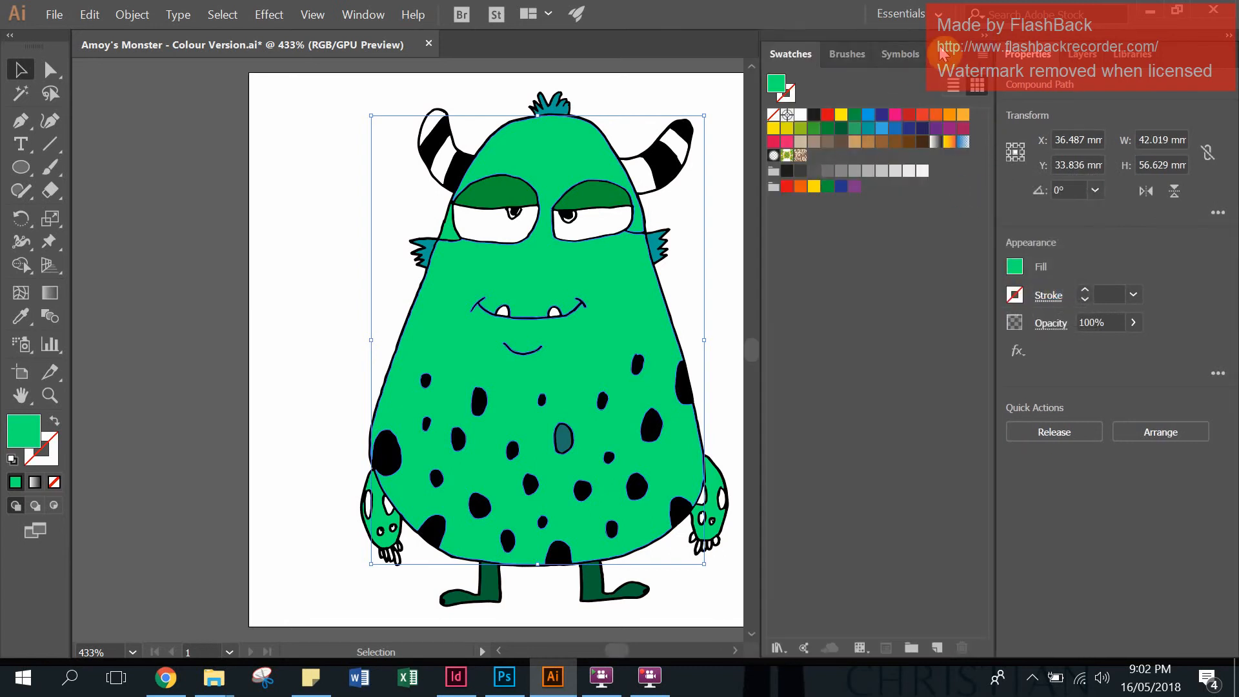
left_click_drag(943, 54, 1208, 63)
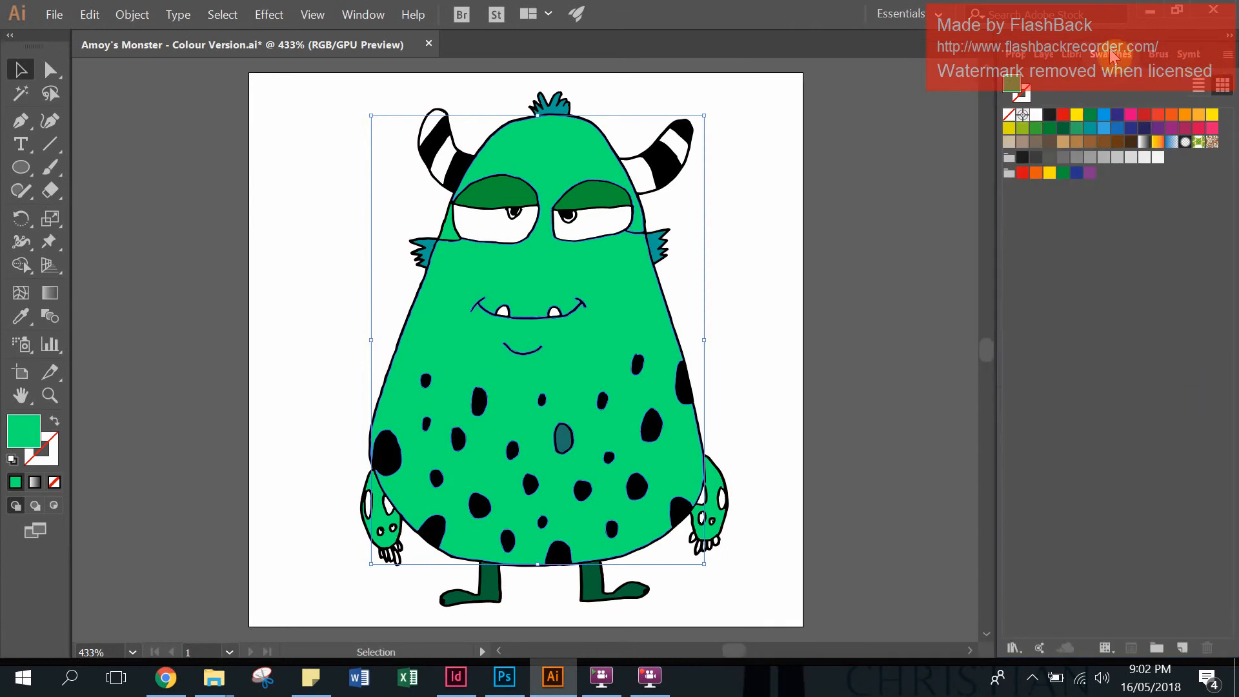
left_click(1014, 54)
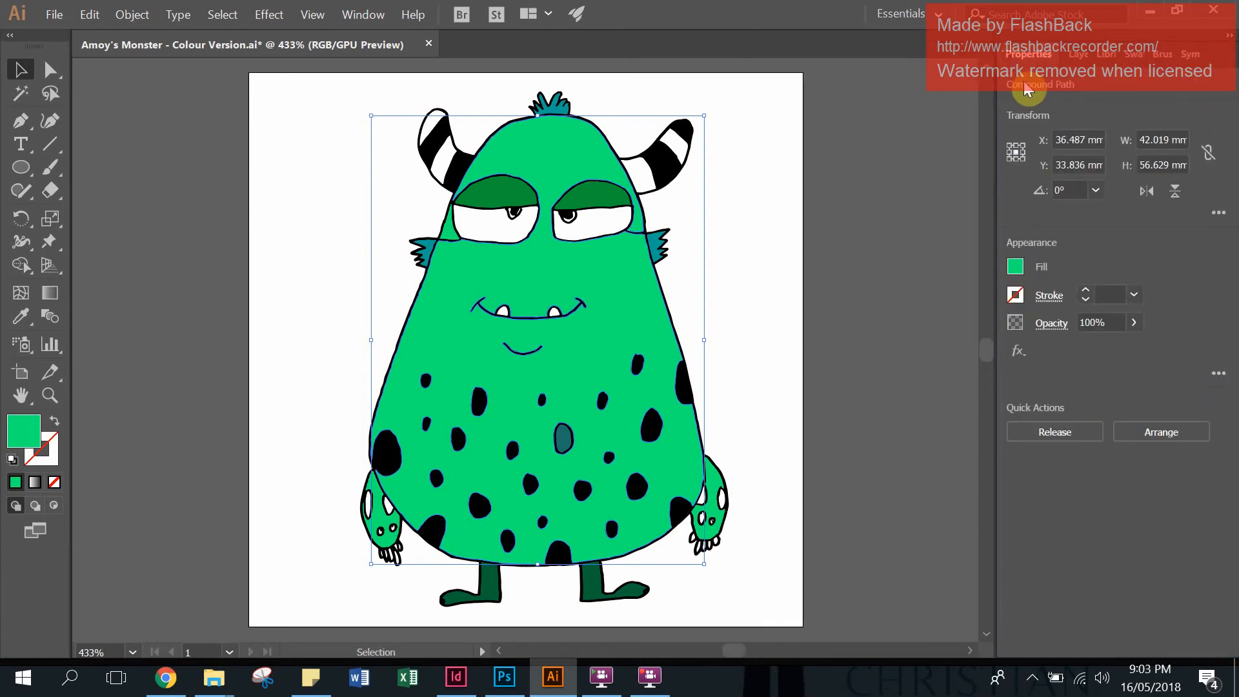
Open the Vonster Patterns swatch library from the Swatches panel and move it beside the monster.
left_click(1082, 55)
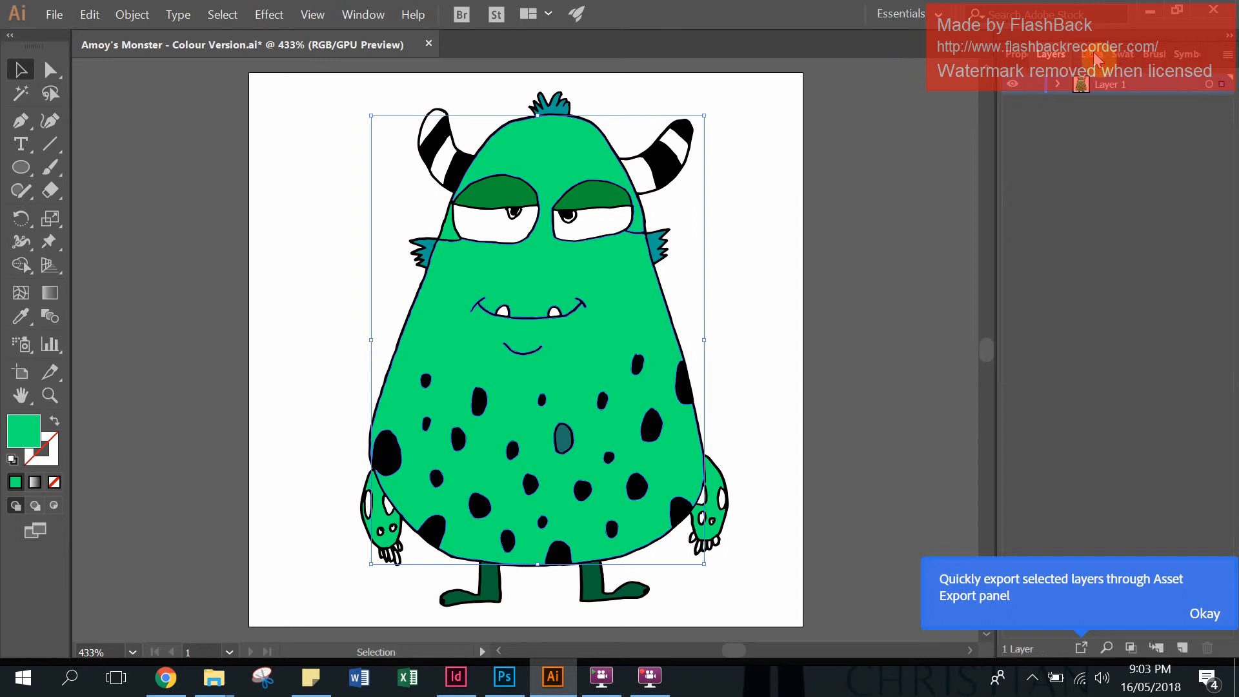
left_click(1126, 56)
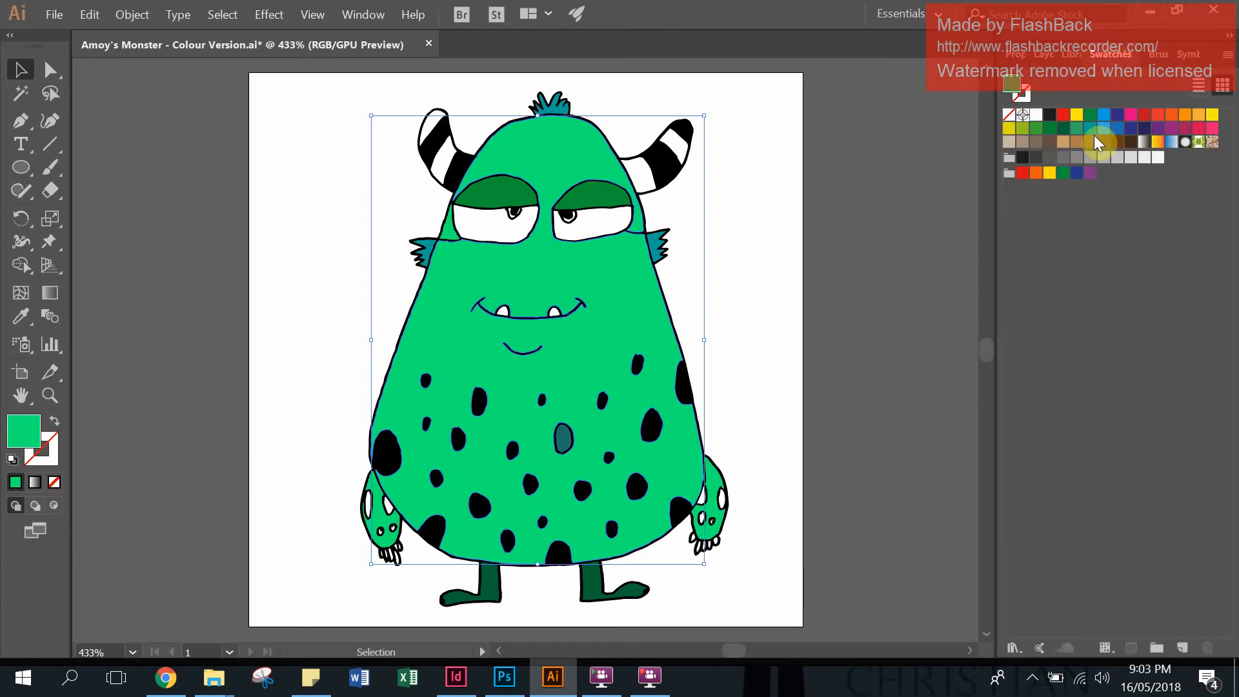
left_click(1014, 648)
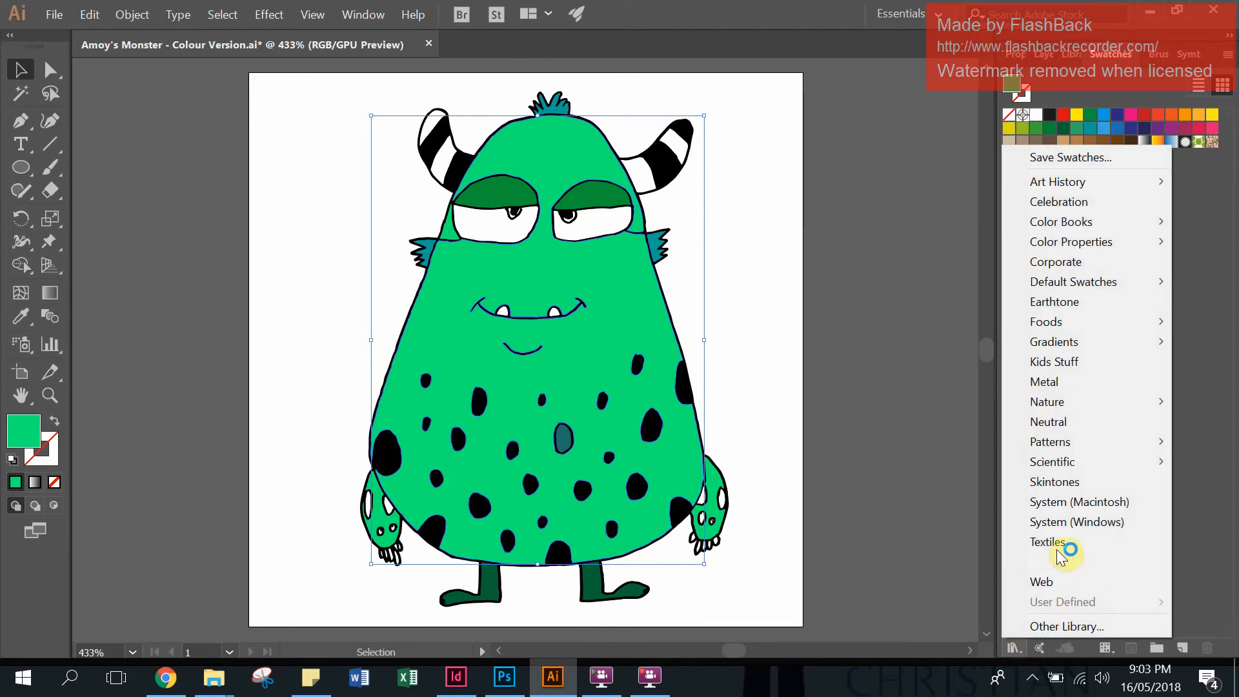
mouse_move(1064, 450)
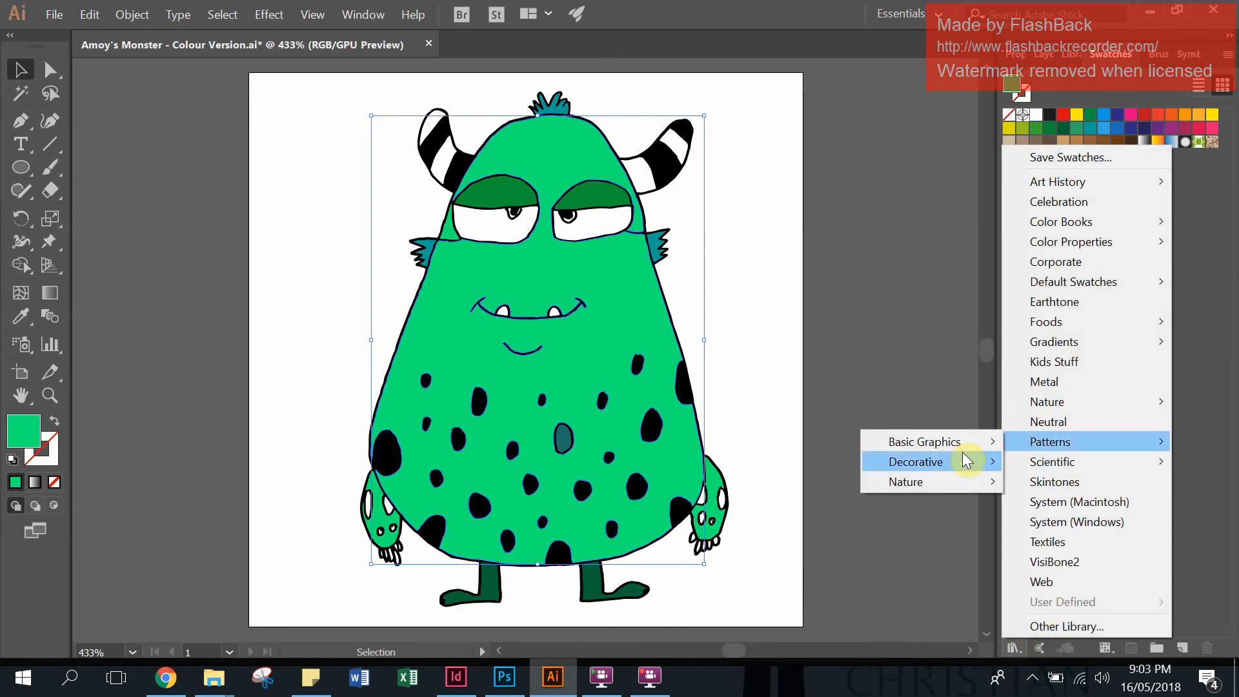
mouse_move(934, 450)
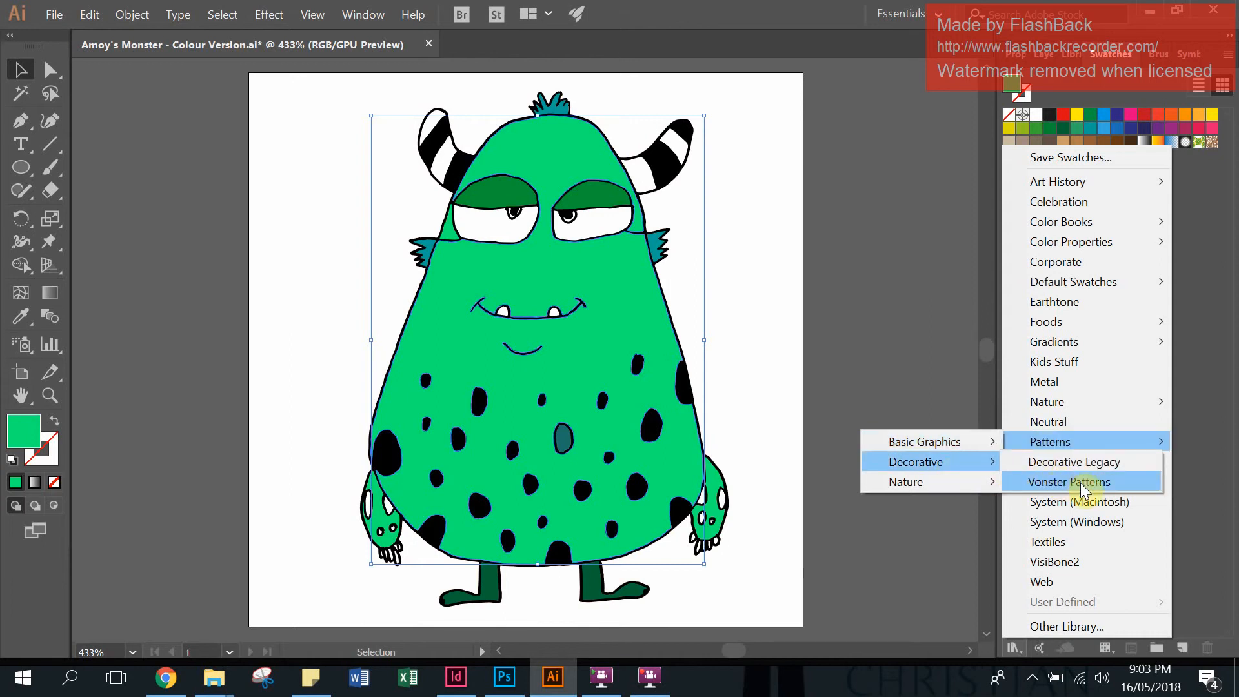
left_click(1080, 483)
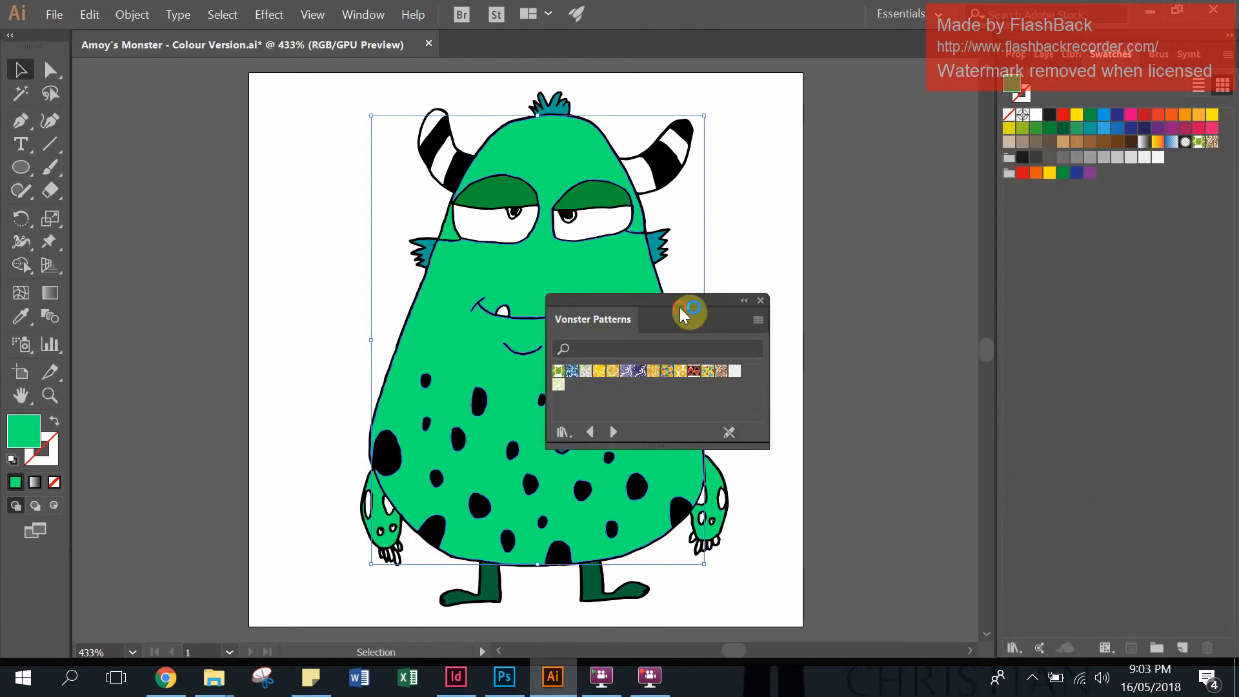
left_click_drag(681, 308, 894, 194)
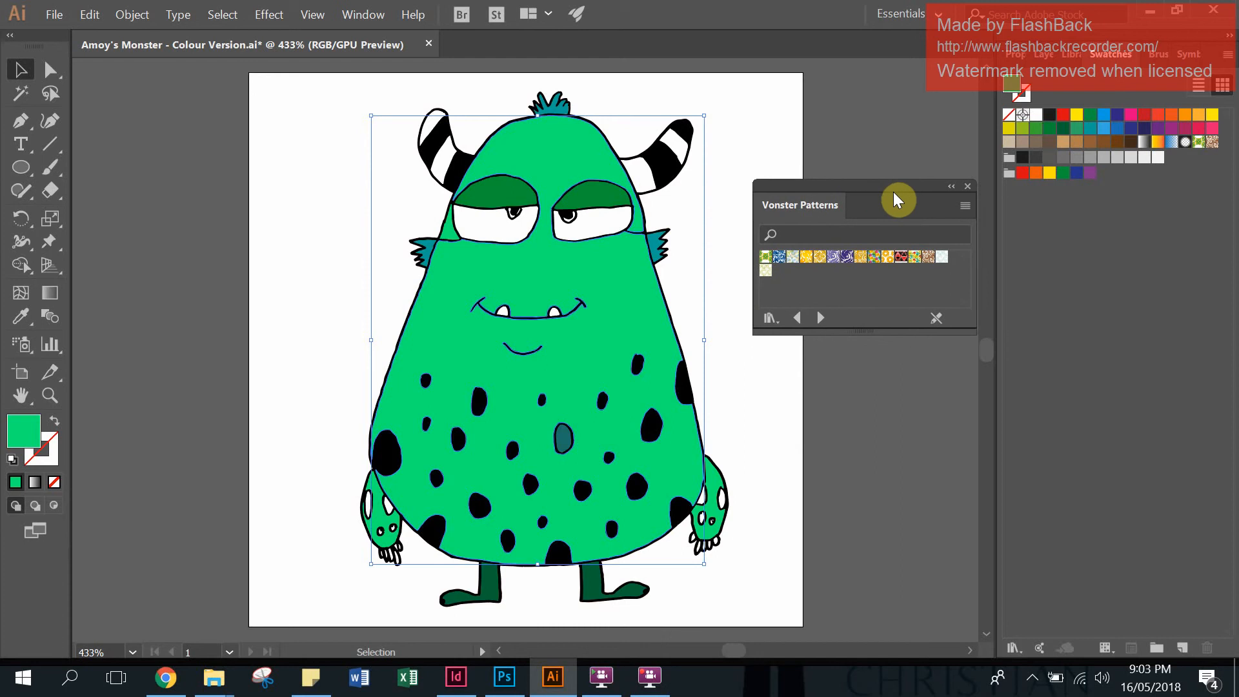
left_click(794, 318)
left_click(818, 317)
Try a multicoloured Vonster pattern as the stroke of the monster's body, and set the stroke back to None.
left_click(1015, 90)
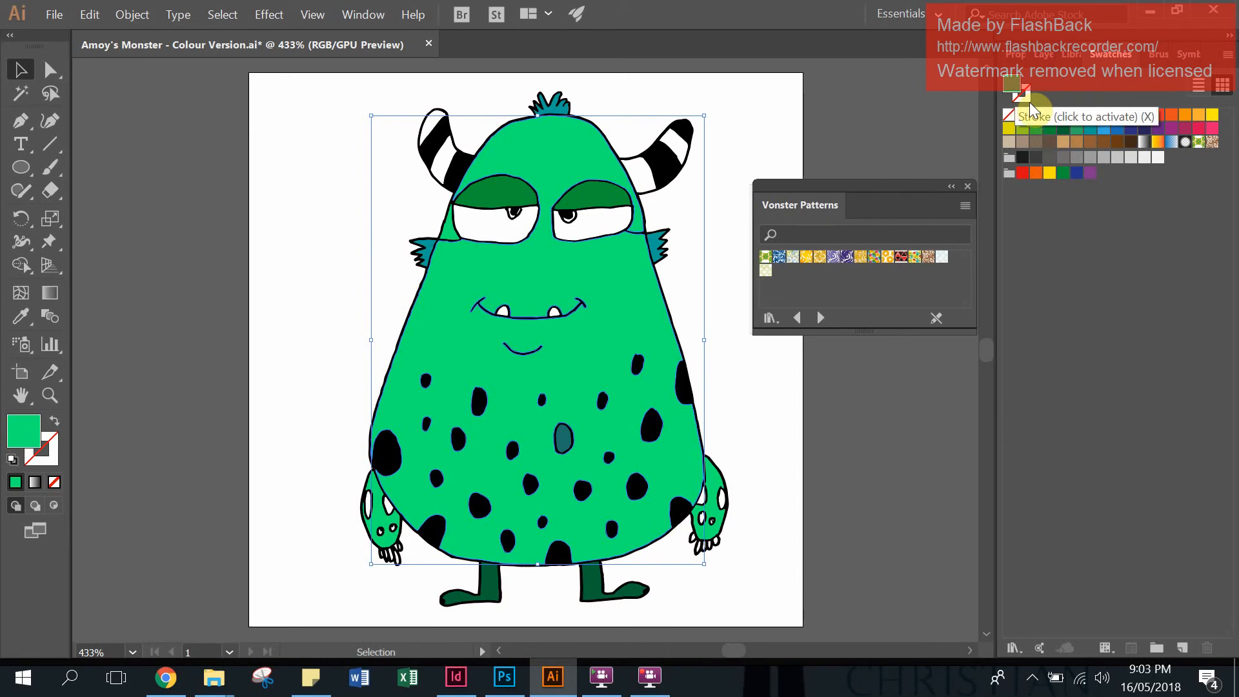
left_click(1027, 99)
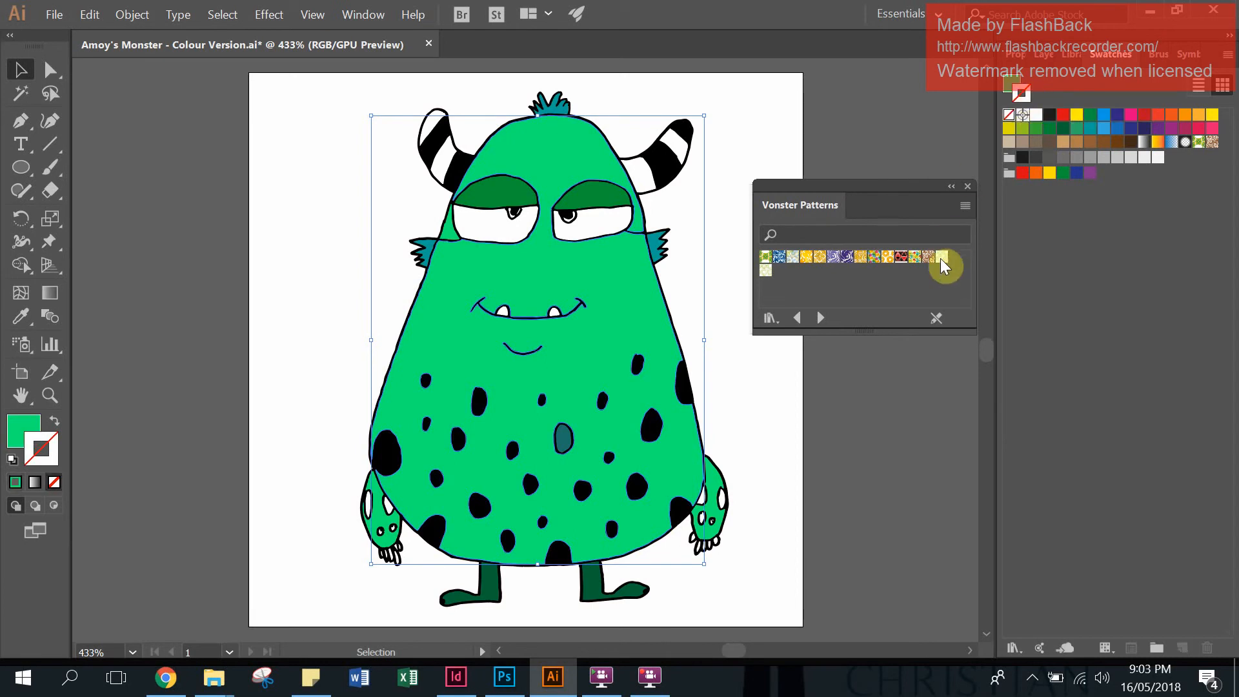
left_click(911, 258)
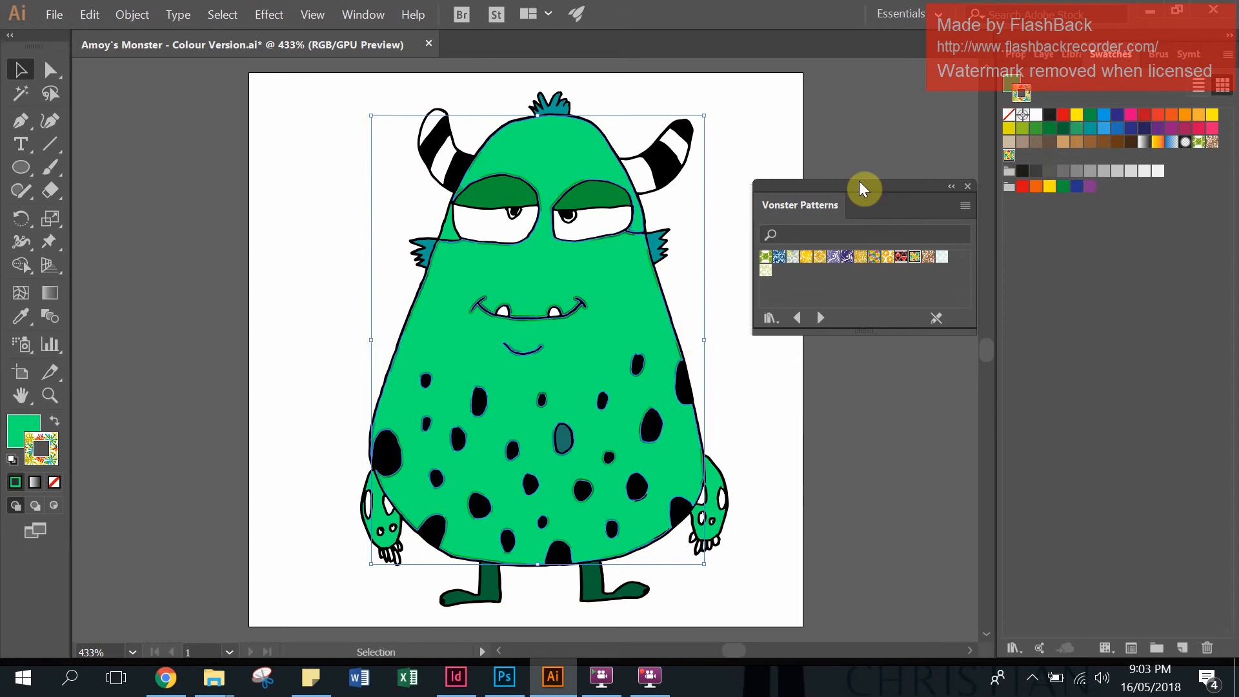
key("ctrl+equal")
key("ctrl+equal")
key("ctrl+equal")
key("ctrl+equal")
key("ctrl+equal")
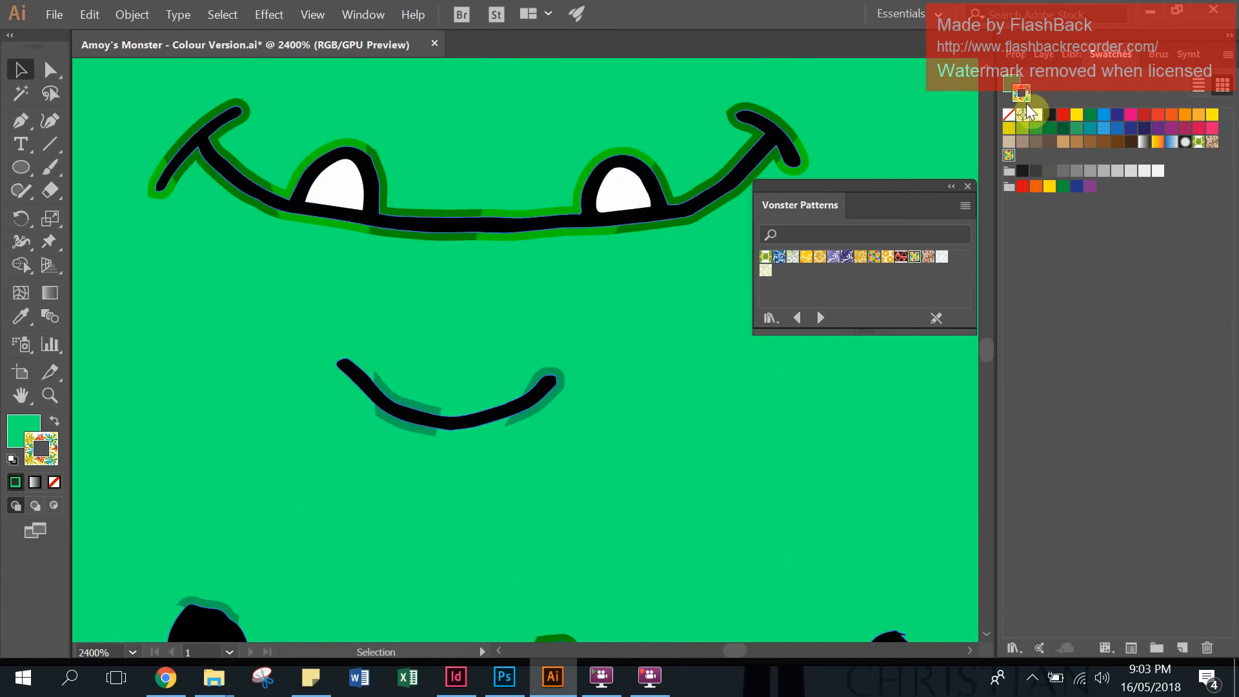
left_click_drag(1027, 107, 1011, 116)
left_click(1008, 120)
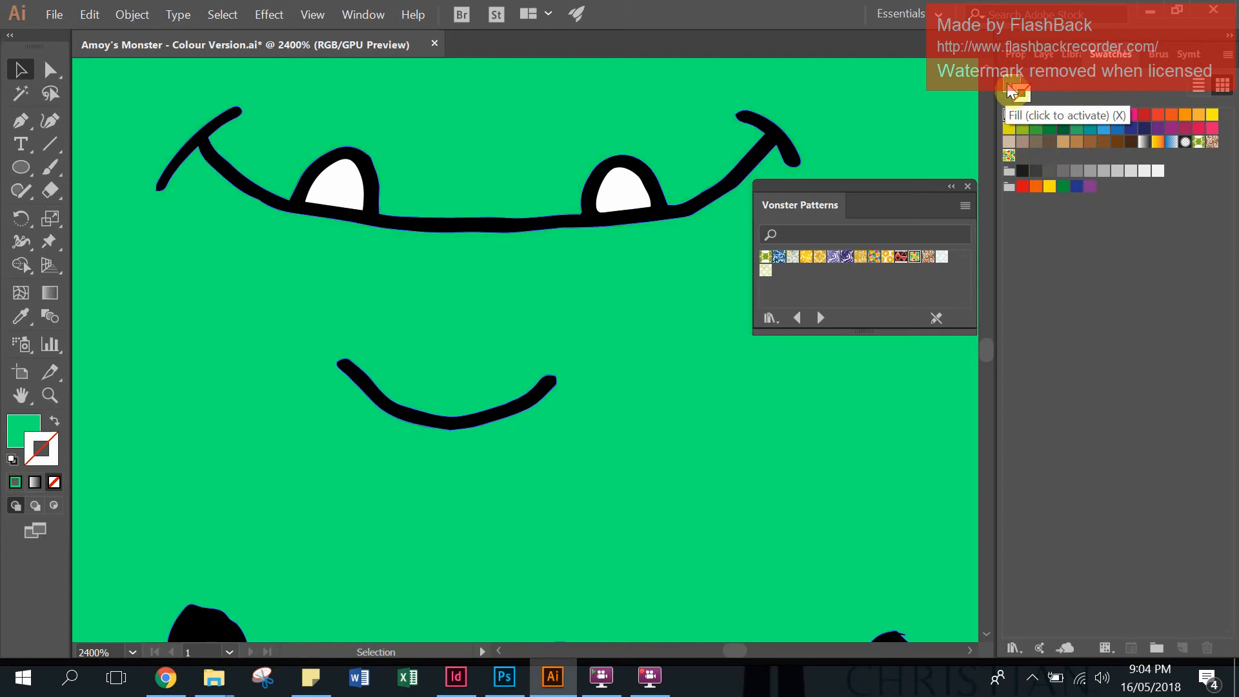
With the whole artboard in view, try orange, purple and gold Vonster patterns as the fill of the monster's body.
left_click(1014, 87)
key("ctrl+0")
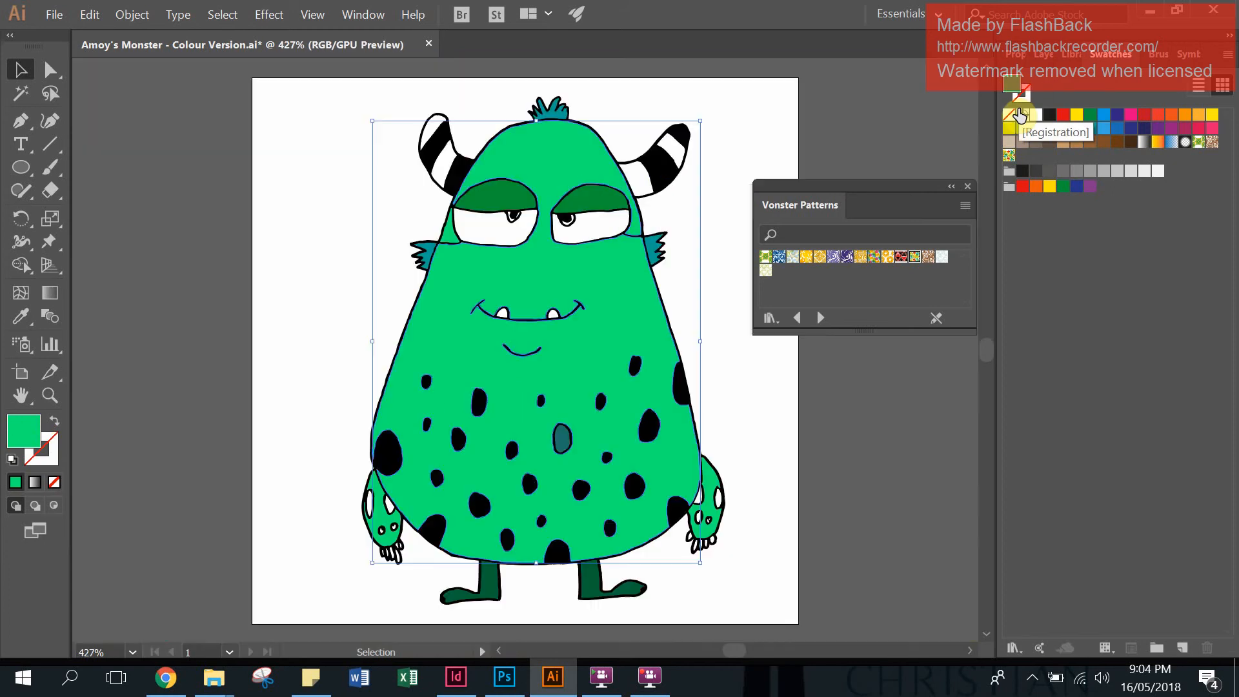
left_click(888, 258)
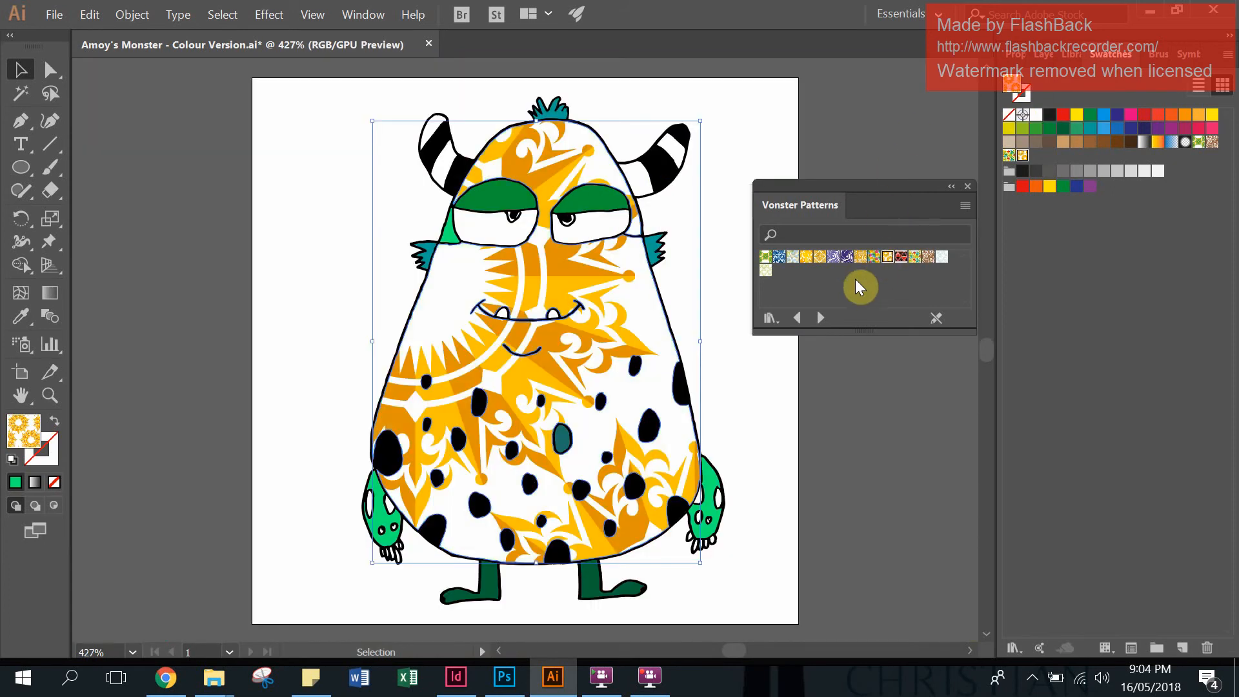
left_click(847, 258)
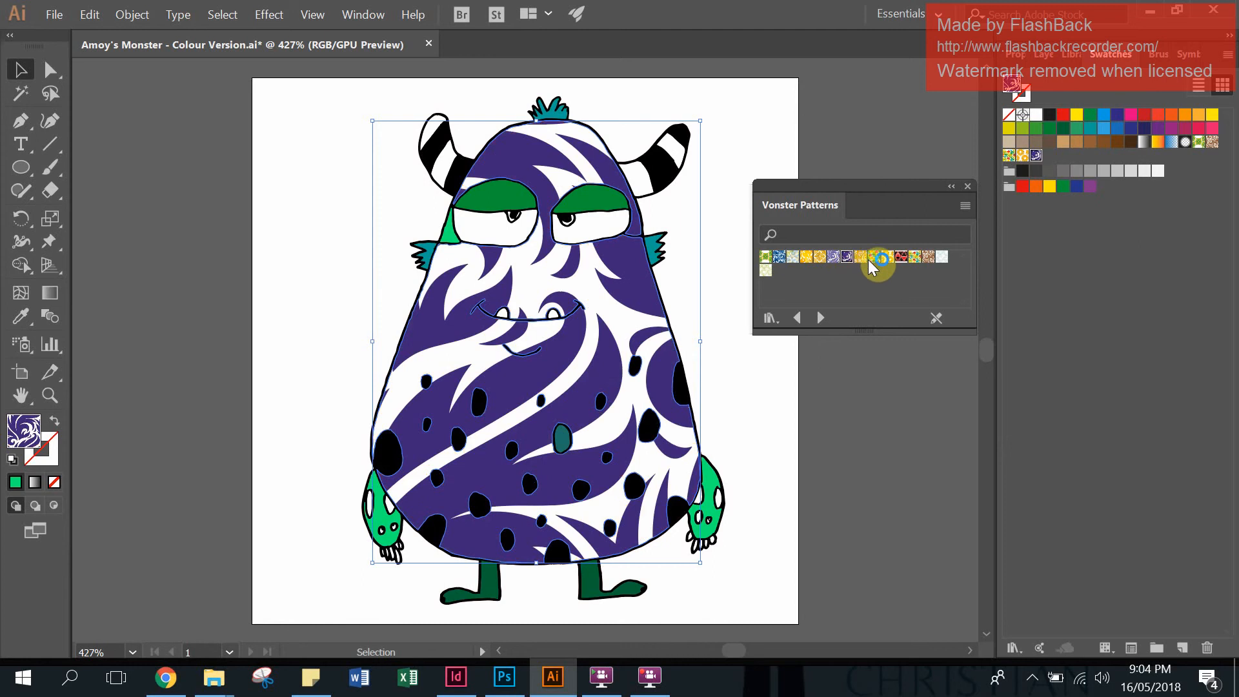
left_click(860, 258)
left_click(818, 258)
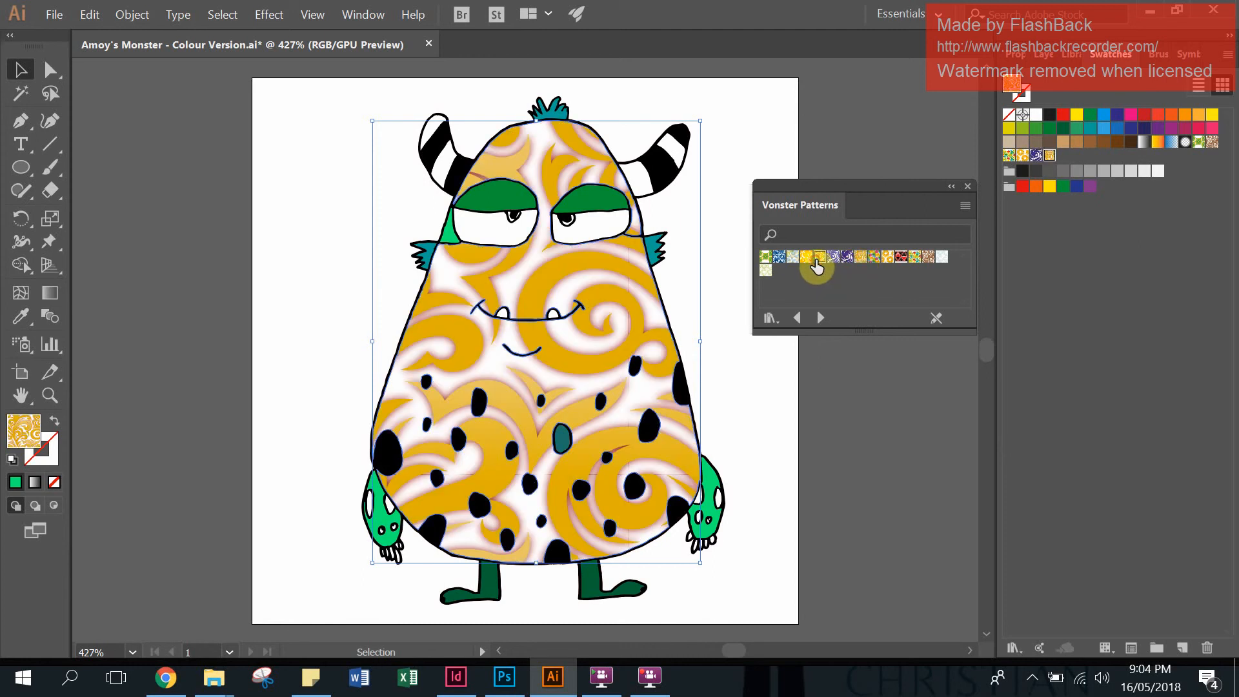
Load the Nature_Animal Skins library and try the peacock feather and leopard patterns as the body's fill.
left_click(821, 318)
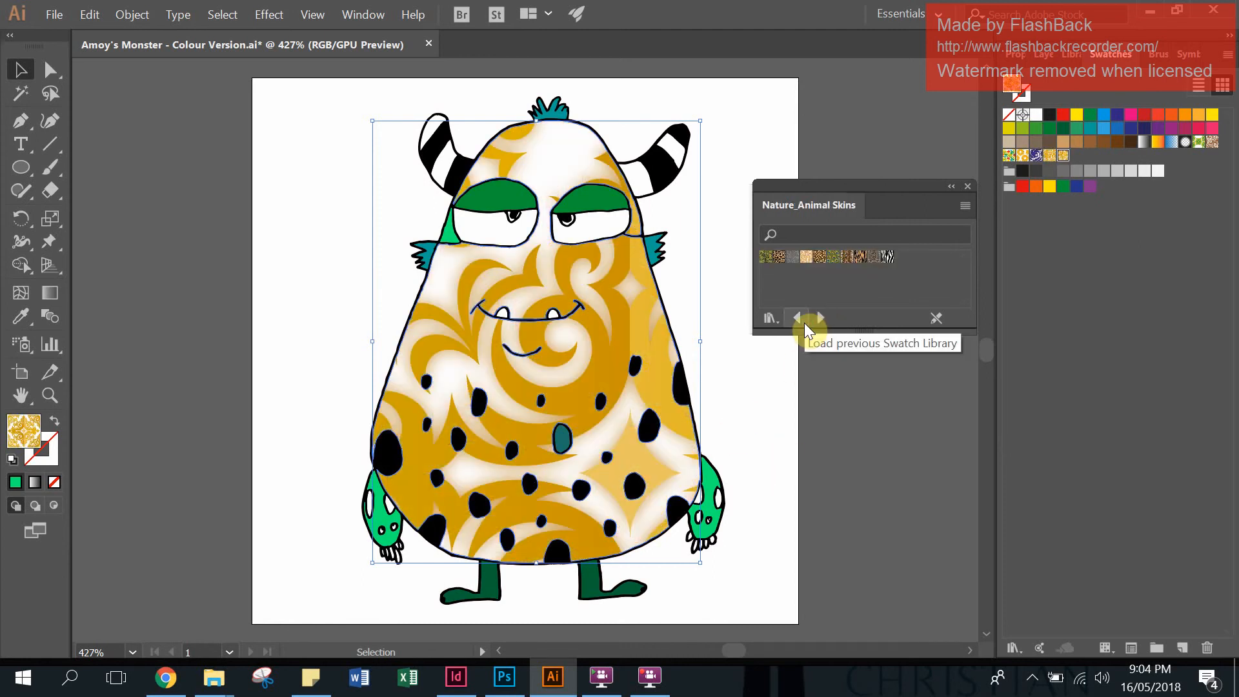
left_click(834, 258)
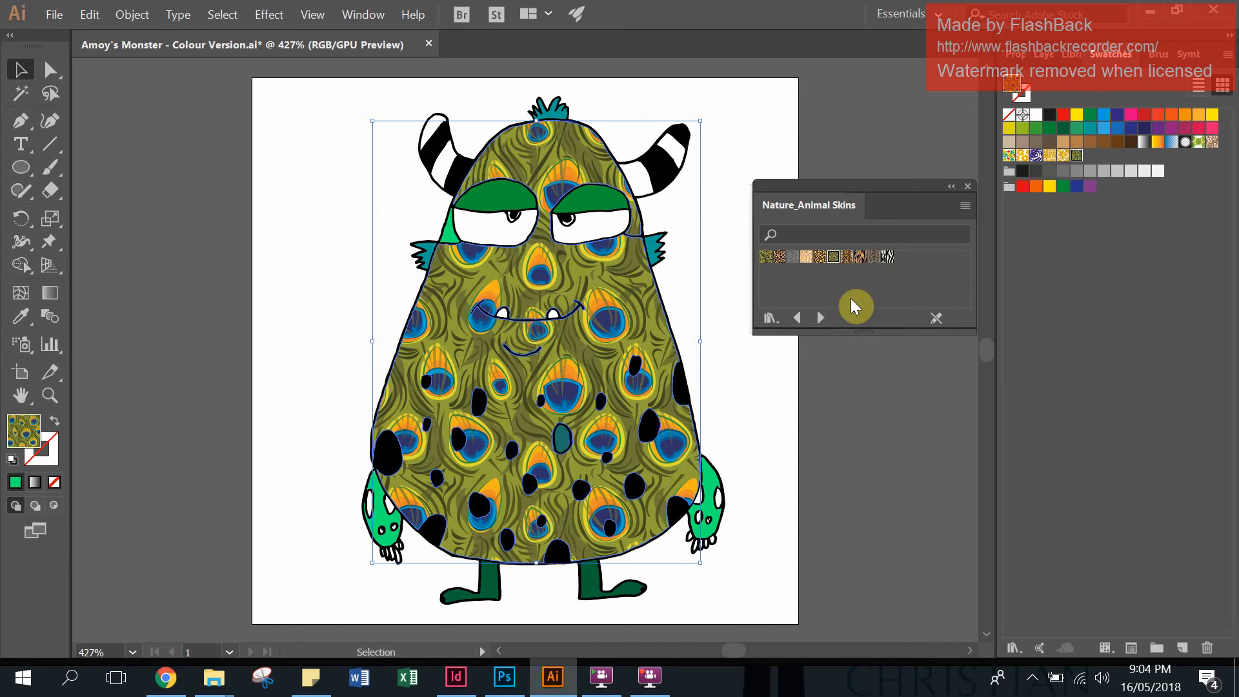
left_click(814, 258)
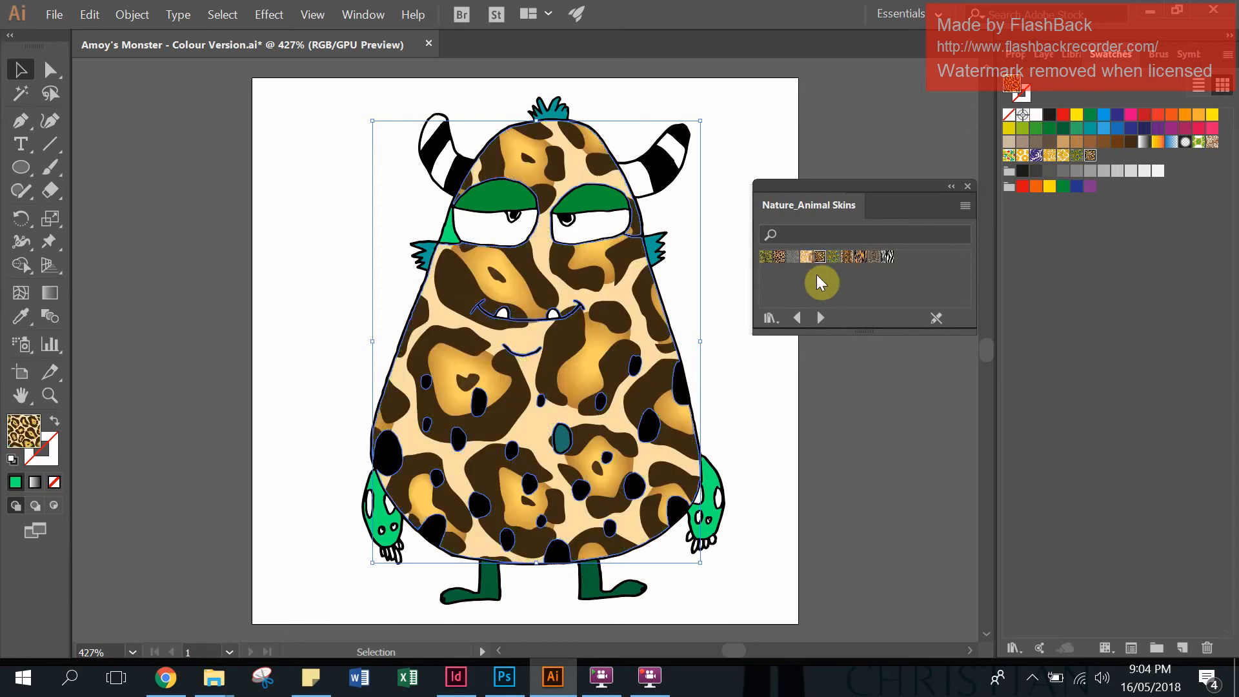
Try striped leaf, pink flower and dark green leaf patterns from the Nature_Foliage library on the body, and close the library.
left_click(820, 318)
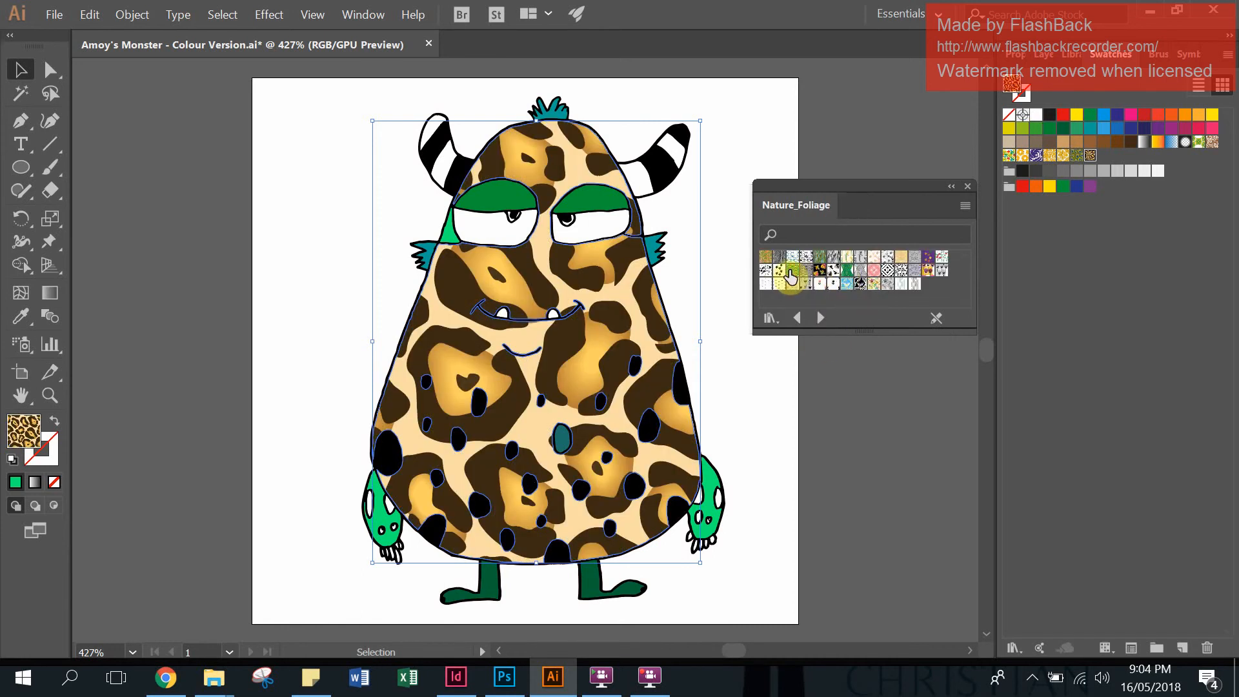
left_click(793, 269)
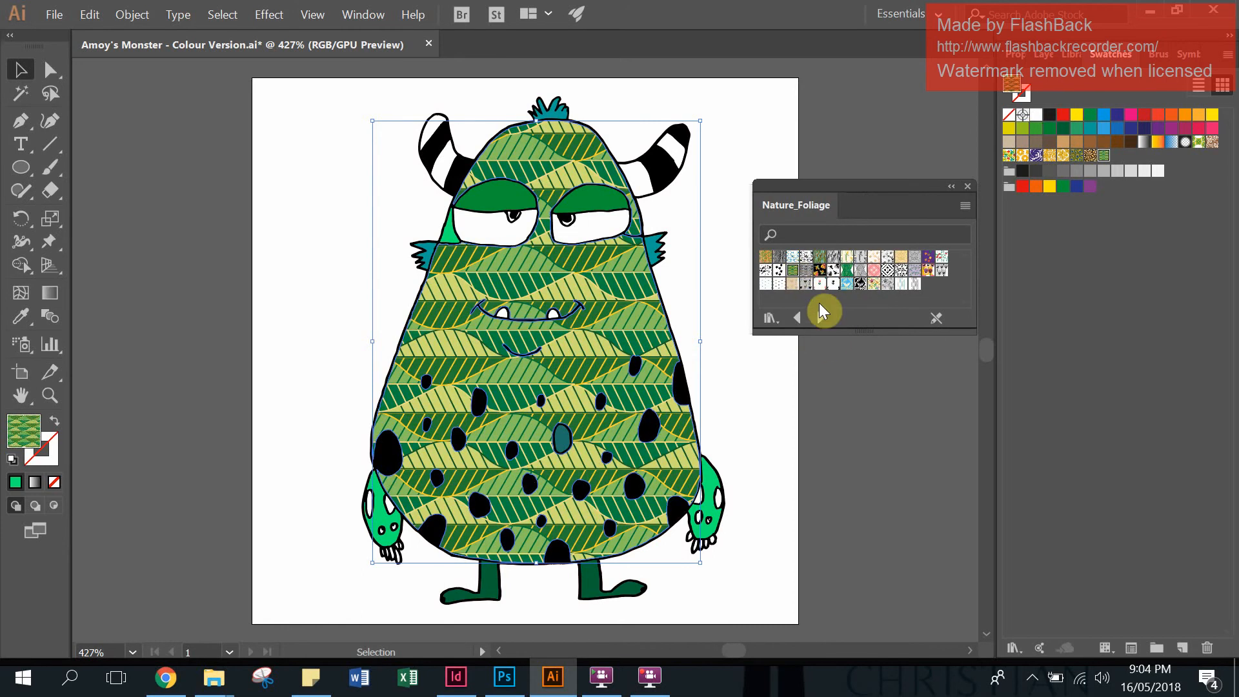
left_click(872, 271)
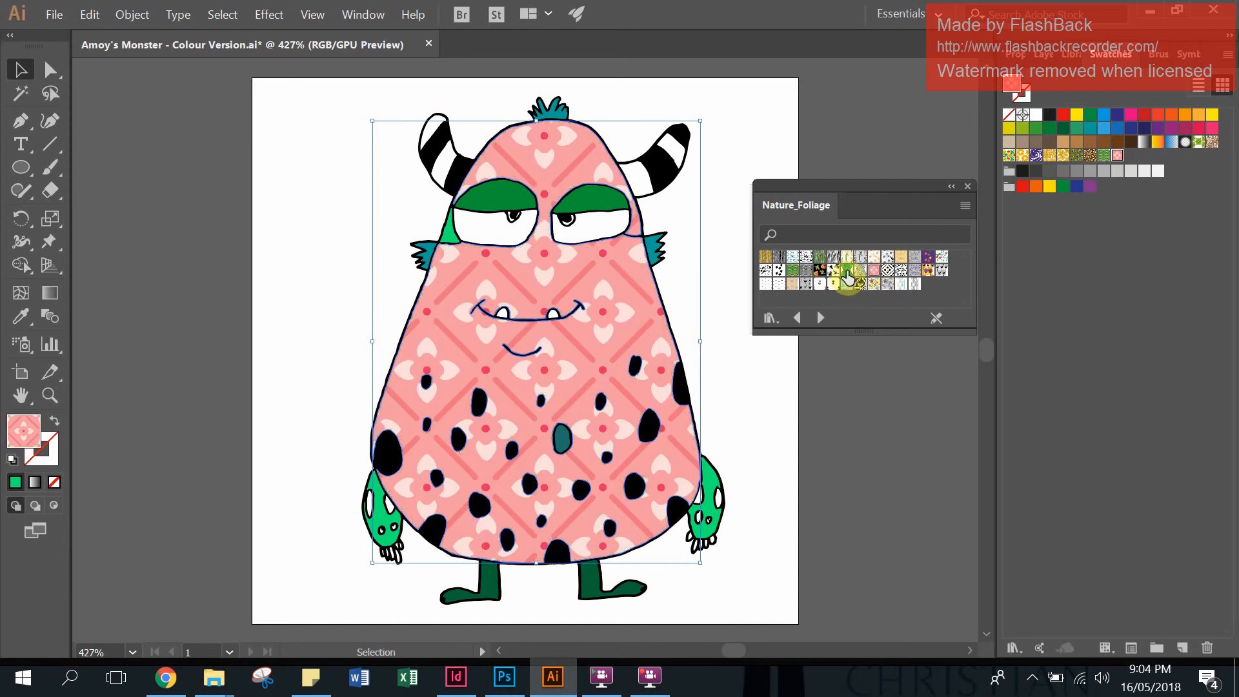
left_click(847, 271)
left_click(862, 423)
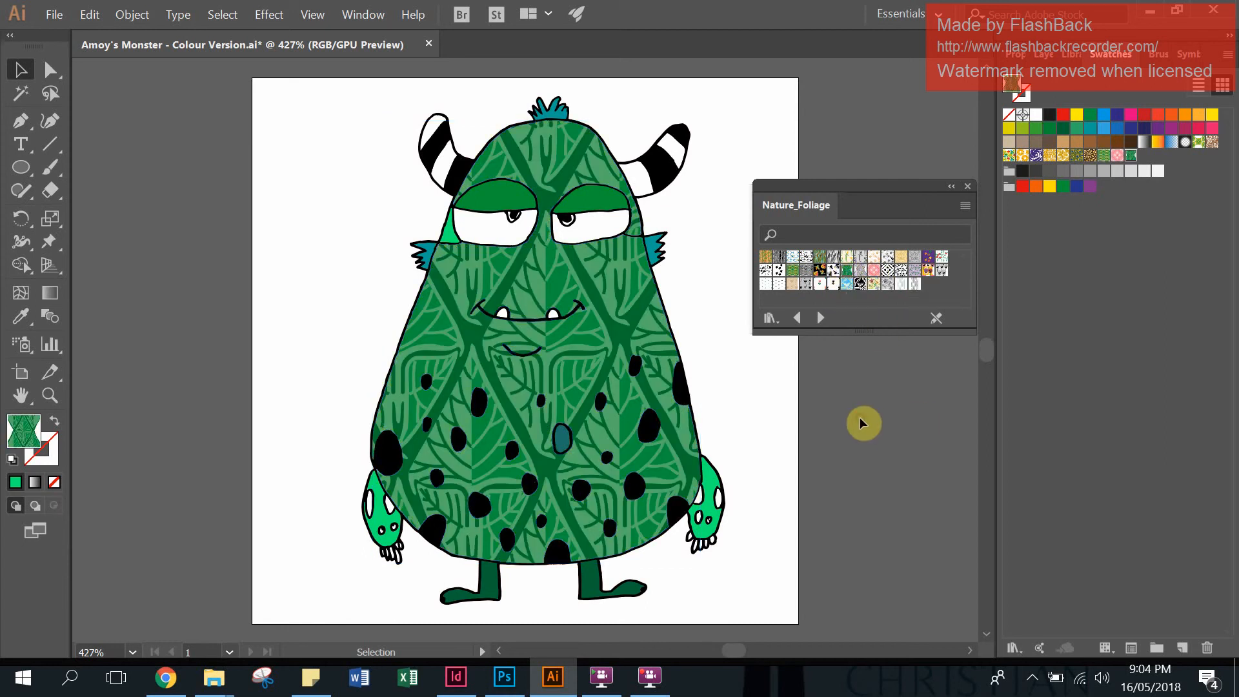
left_click(950, 187)
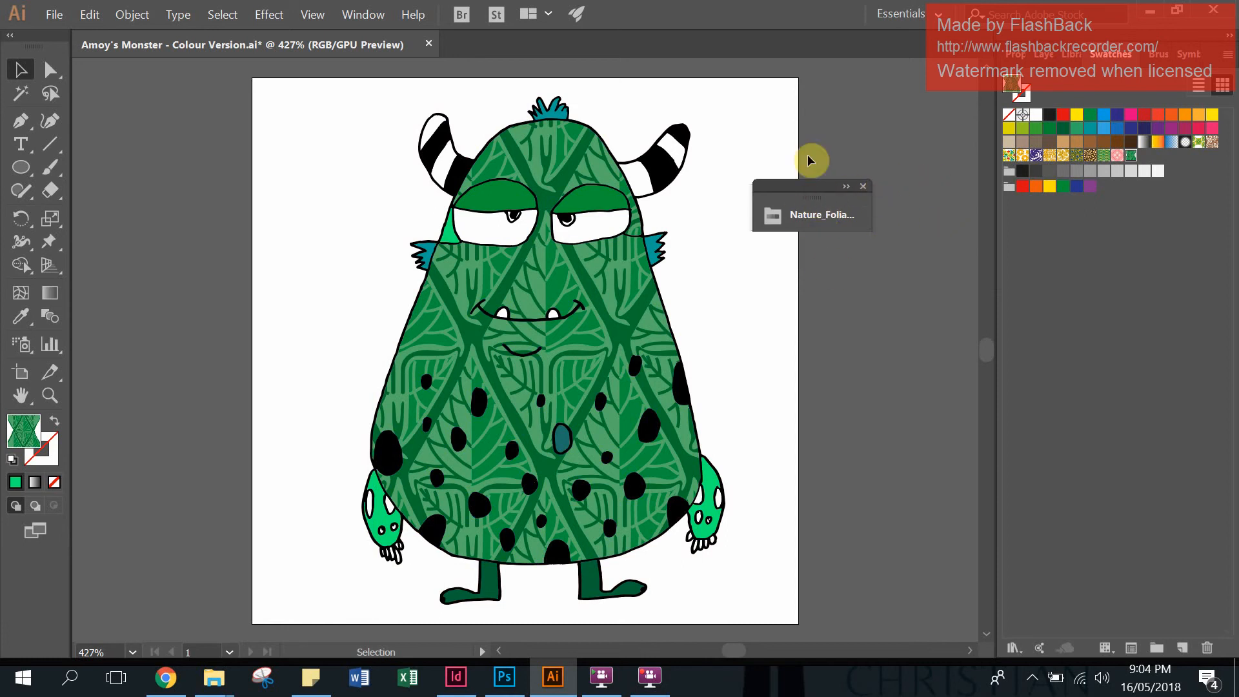
left_click(863, 187)
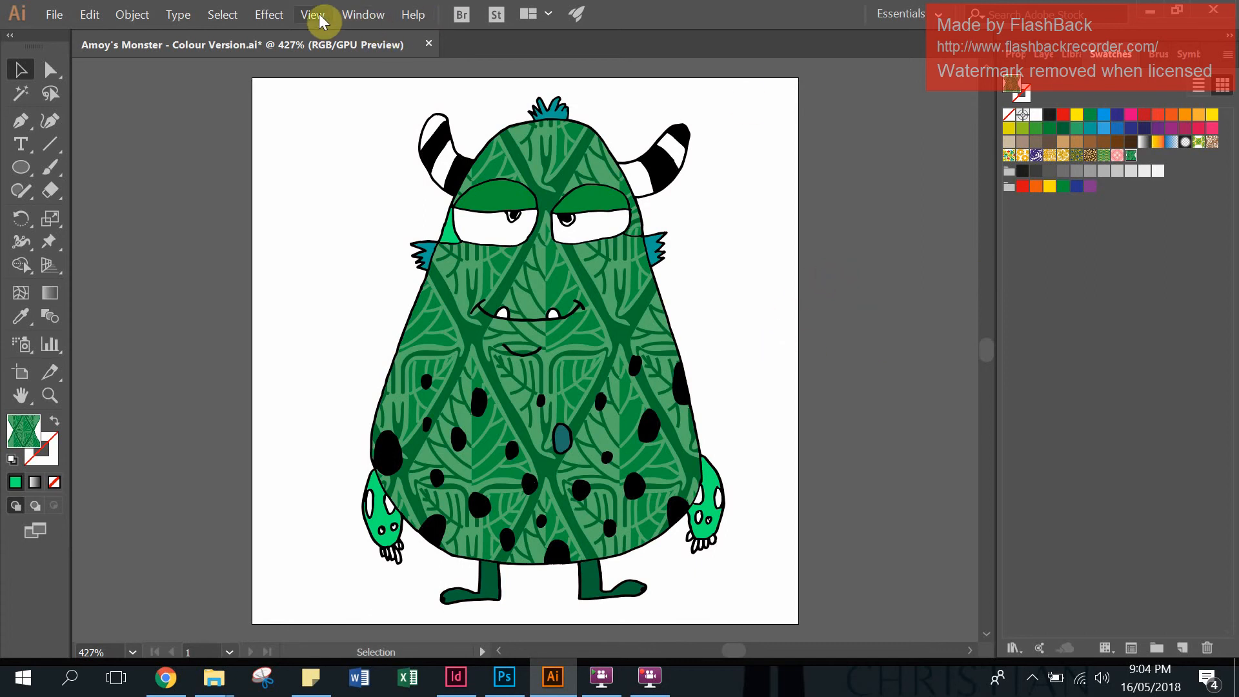
Show the Gradient panel and dock it in the same group as Swatches and Properties.
left_click(366, 16)
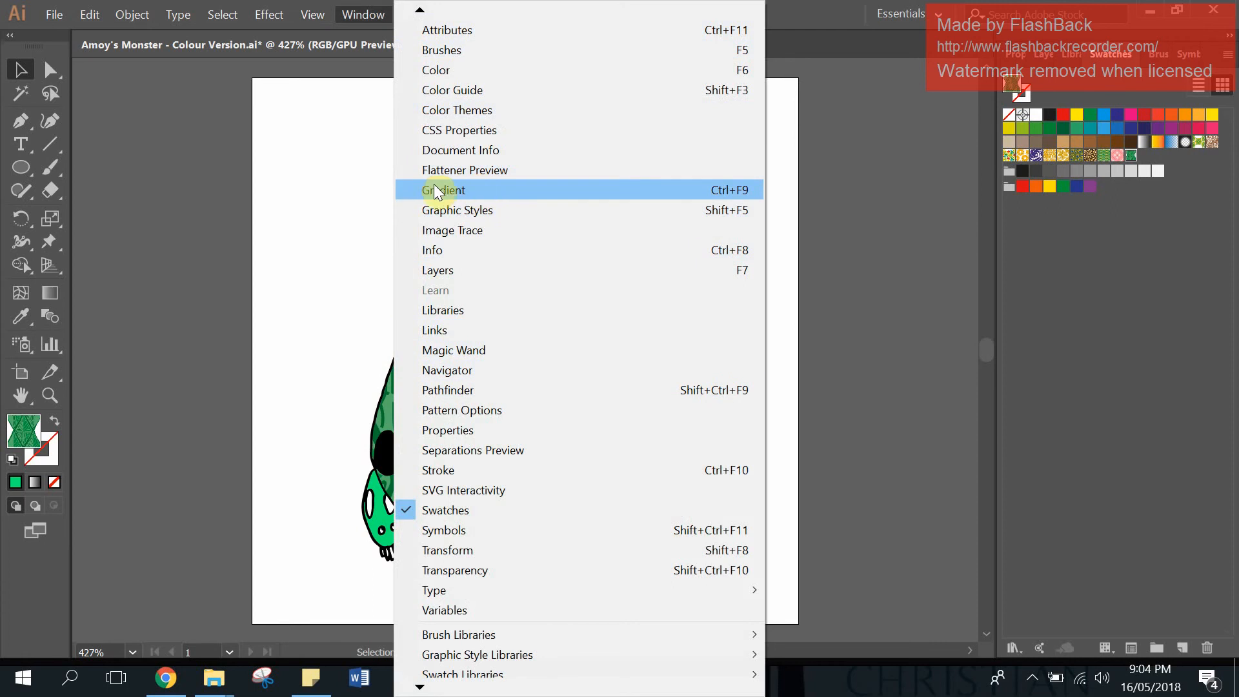
left_click(414, 190)
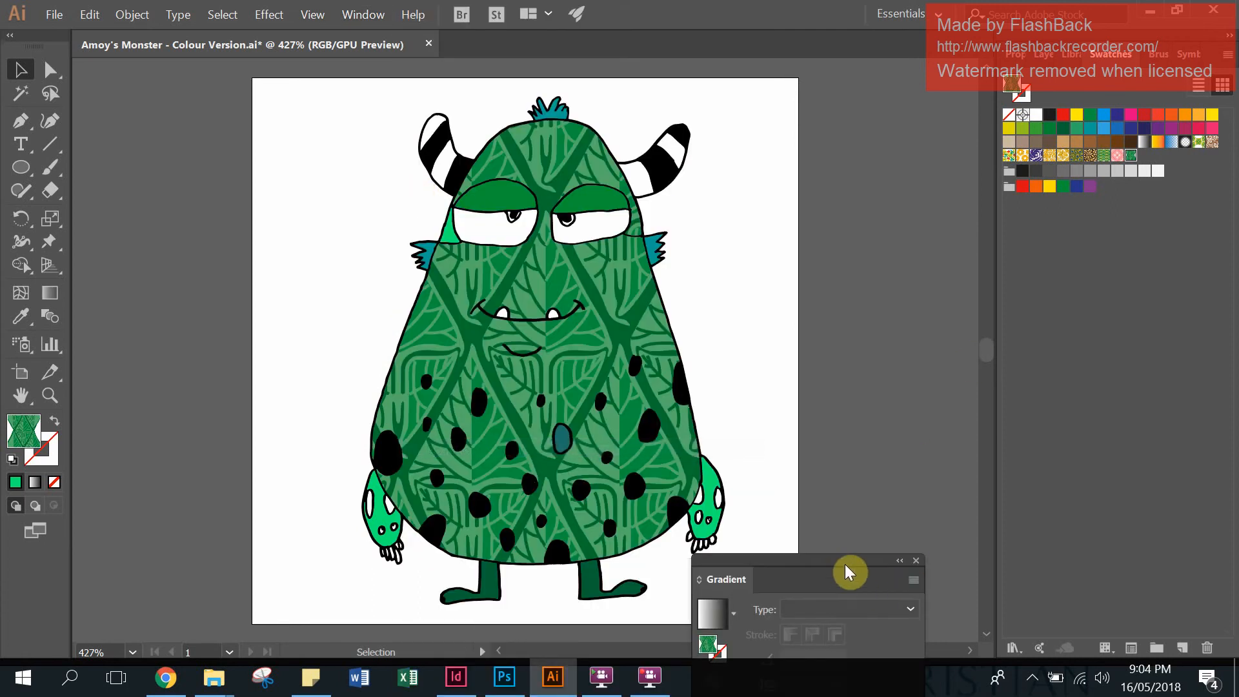
left_click_drag(845, 564, 1188, 76)
Fill the monster's body with the Orange, Yellow preset gradient.
left_click(449, 415)
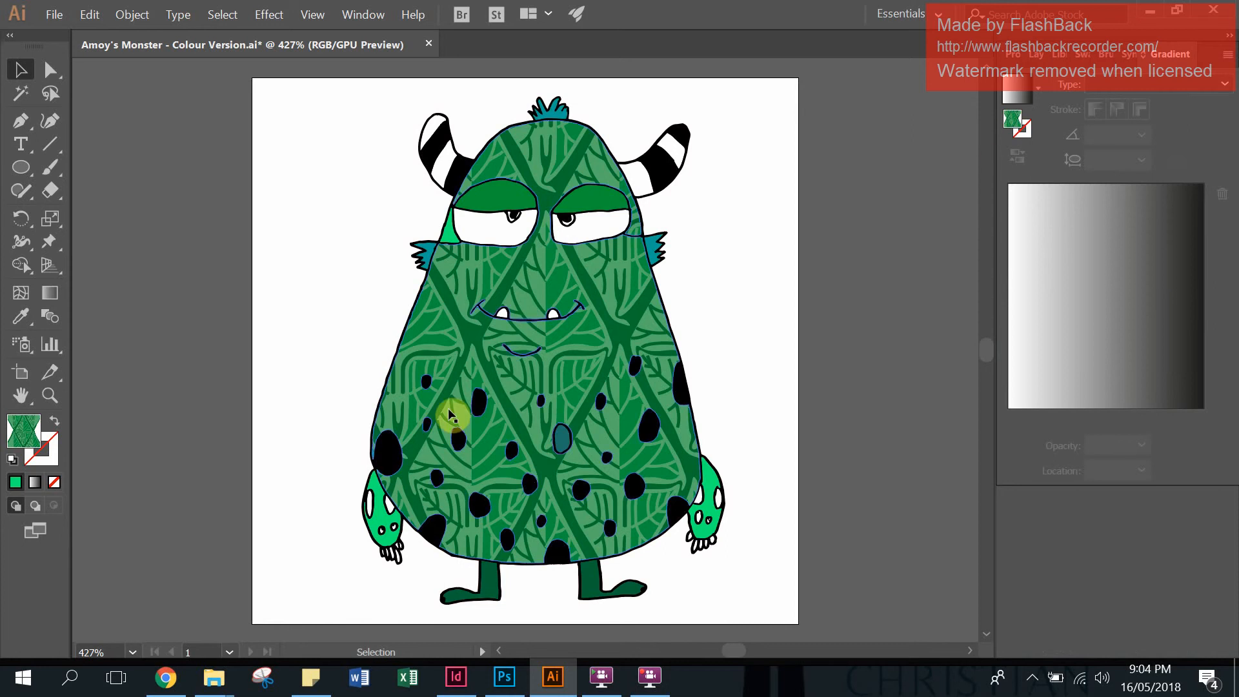
left_click(606, 268)
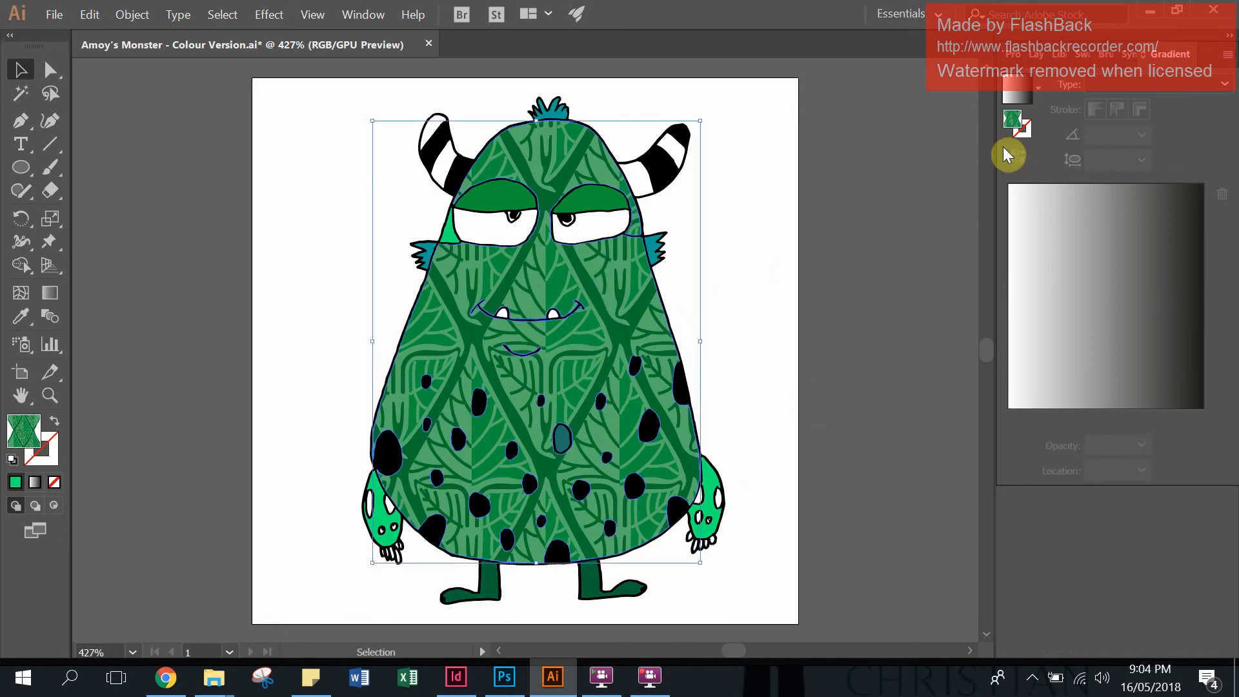
left_click(1040, 89)
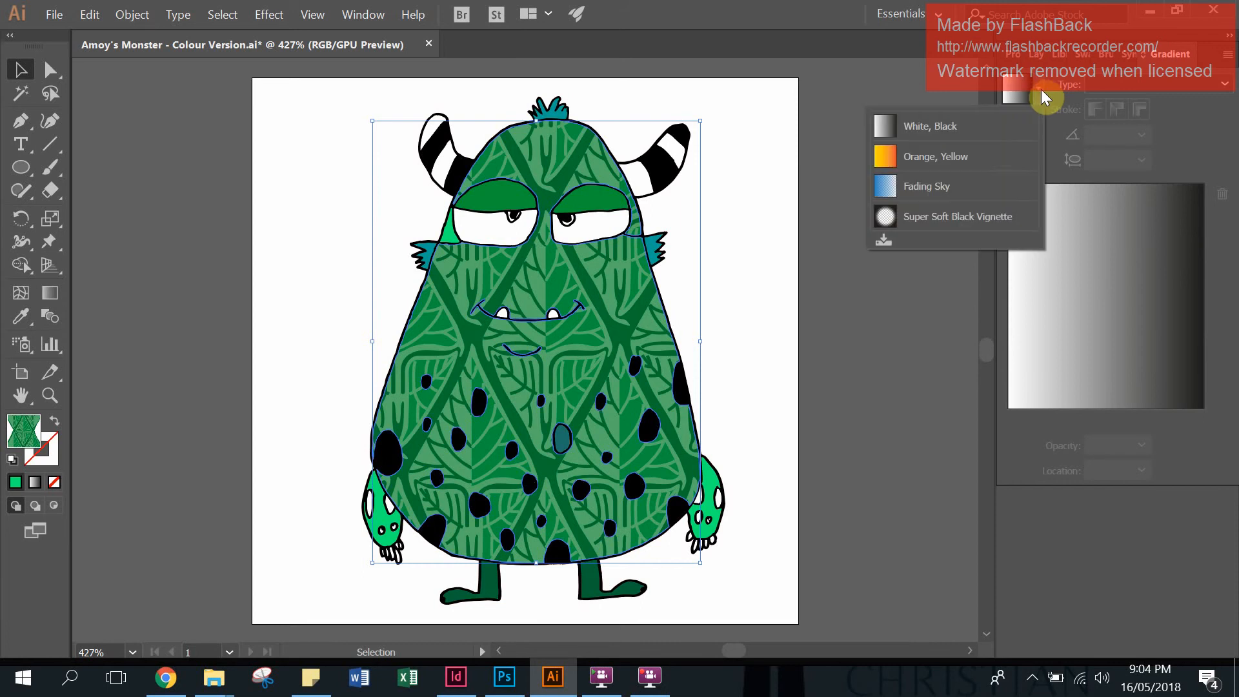
left_click(928, 161)
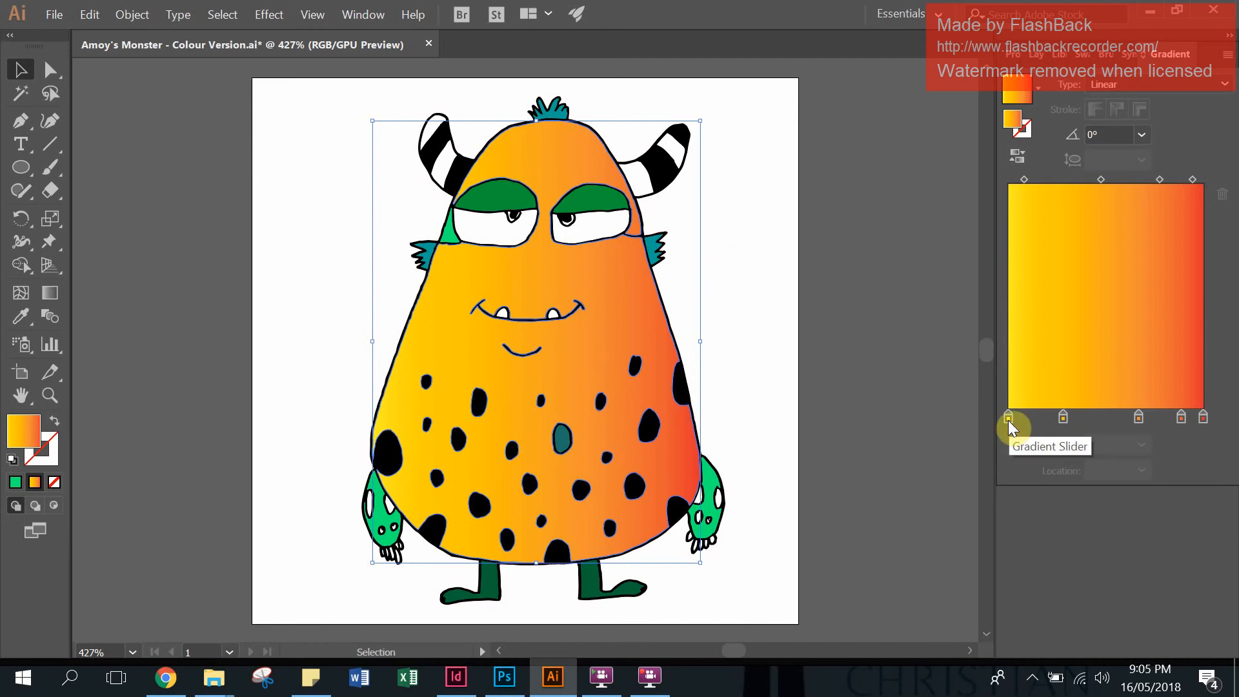
Recolour the yellow starting stop of the body's gradient dark green, with red 0 and green about 147.
left_click(1060, 418)
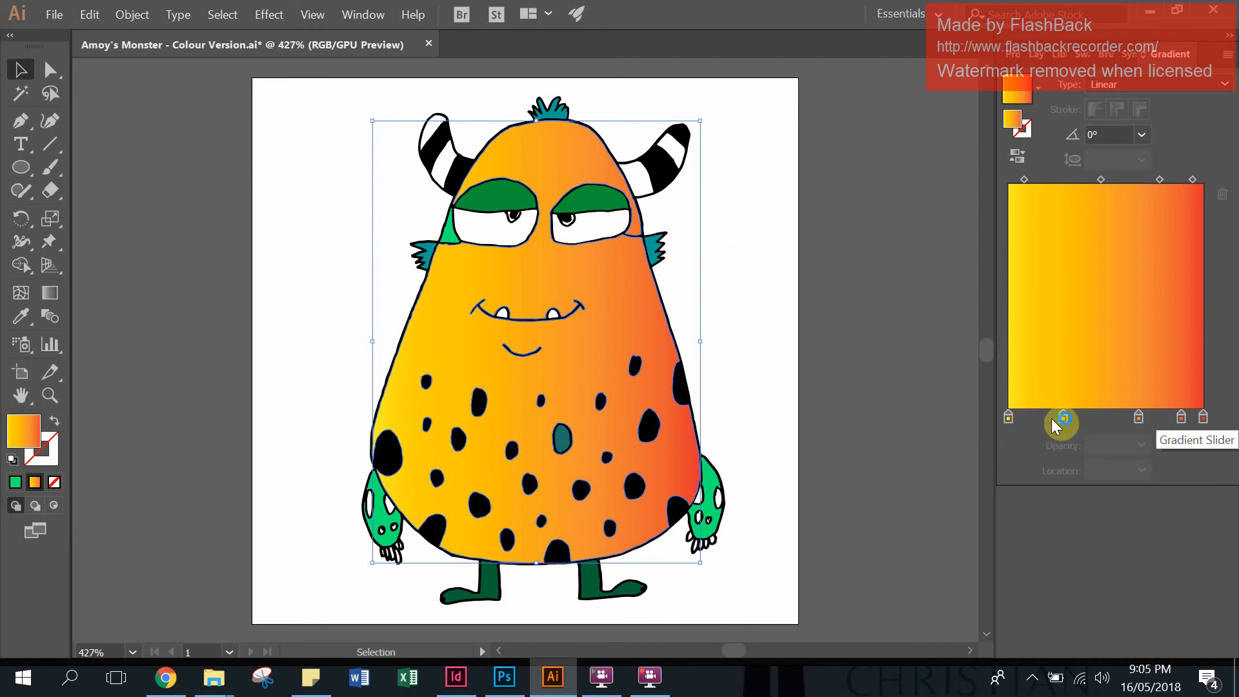
double_click(1008, 418)
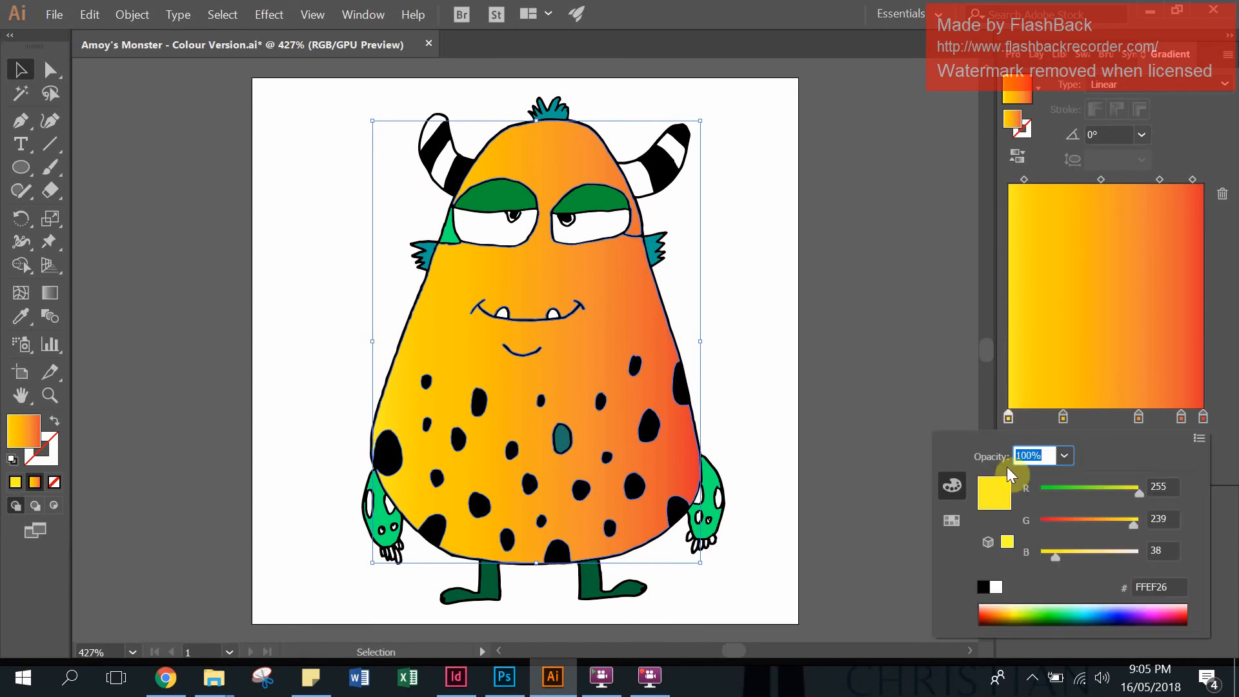
left_click_drag(1055, 486, 1029, 496)
left_click(1096, 520)
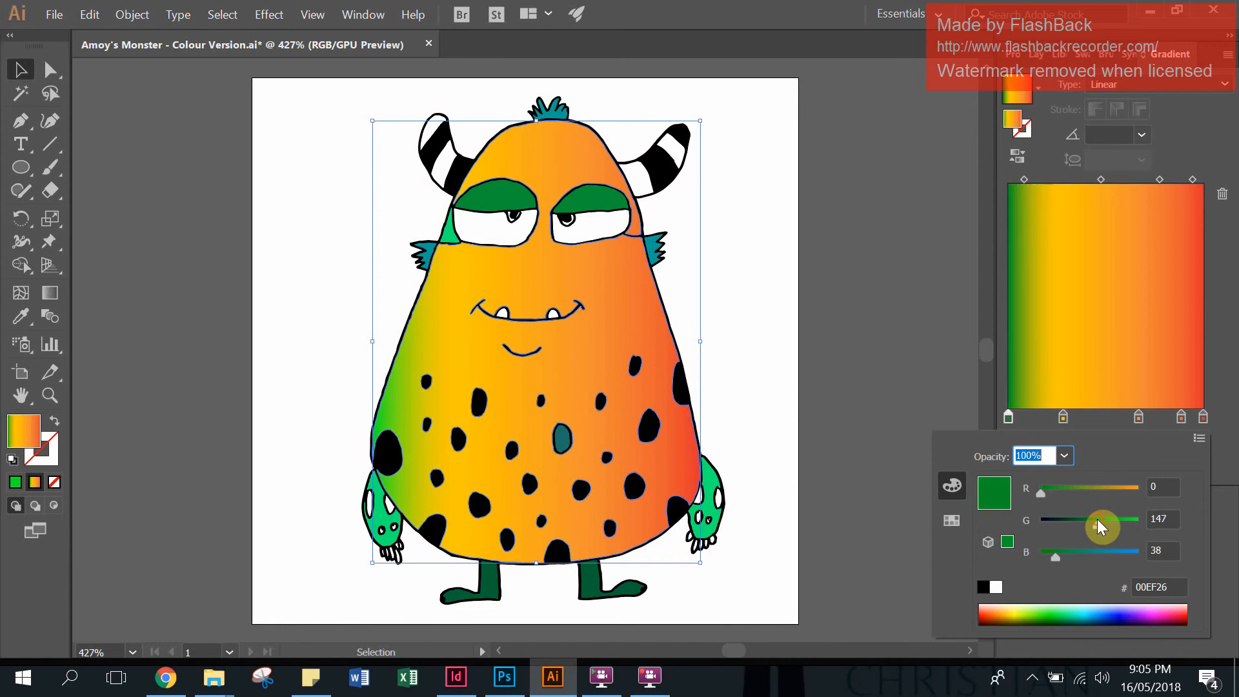
left_click(1095, 424)
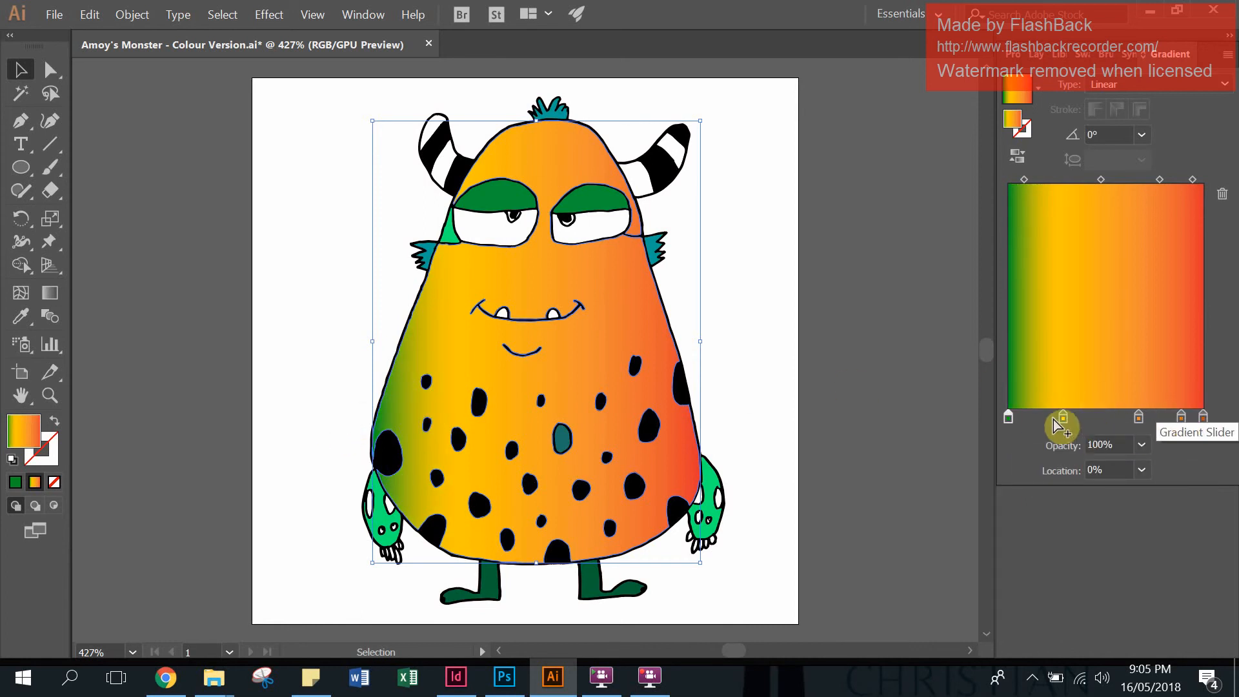
Remove the yellow stop and both orange middle stops from the body's gradient, keeping only the green and red end stops.
left_click_drag(1061, 419, 1112, 422)
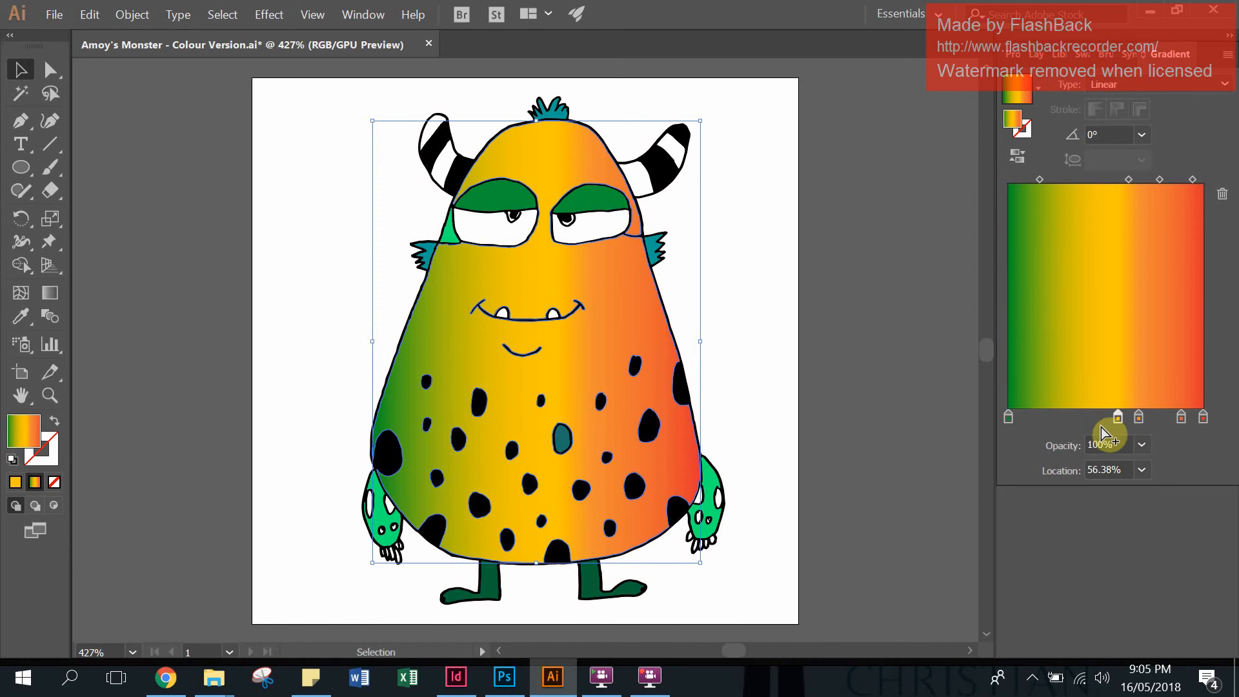
double_click(1116, 421)
left_click_drag(1117, 420, 1118, 437)
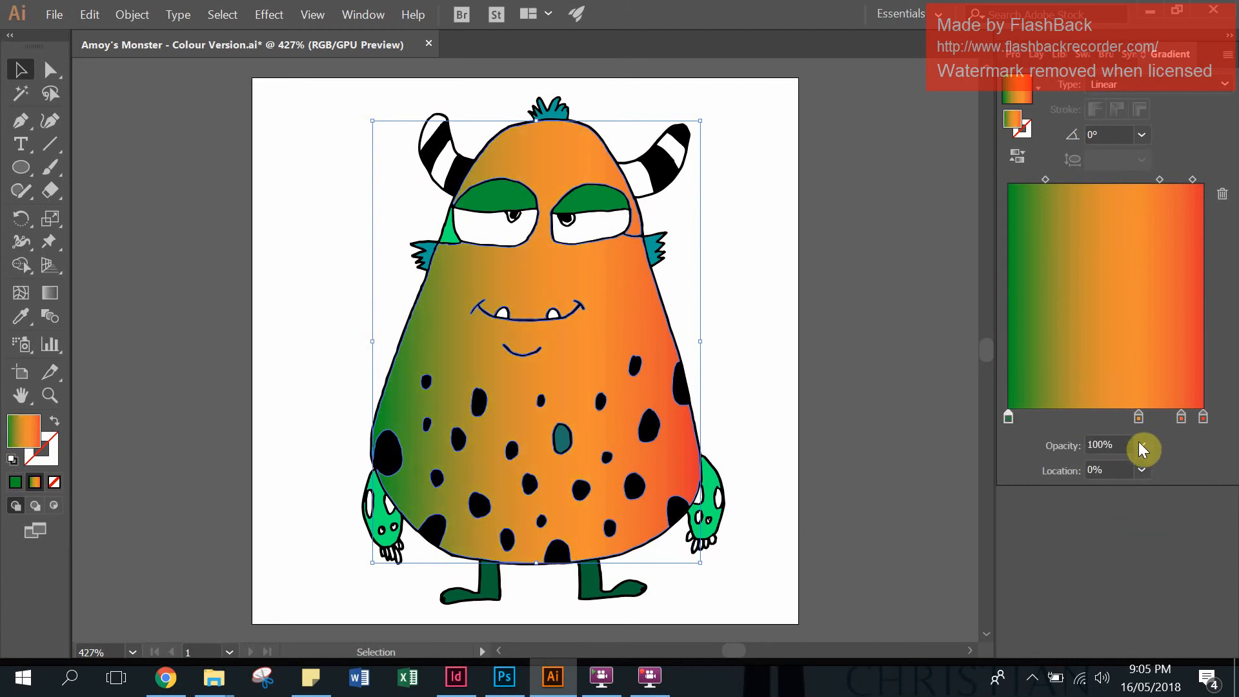
left_click_drag(1139, 421, 1147, 477)
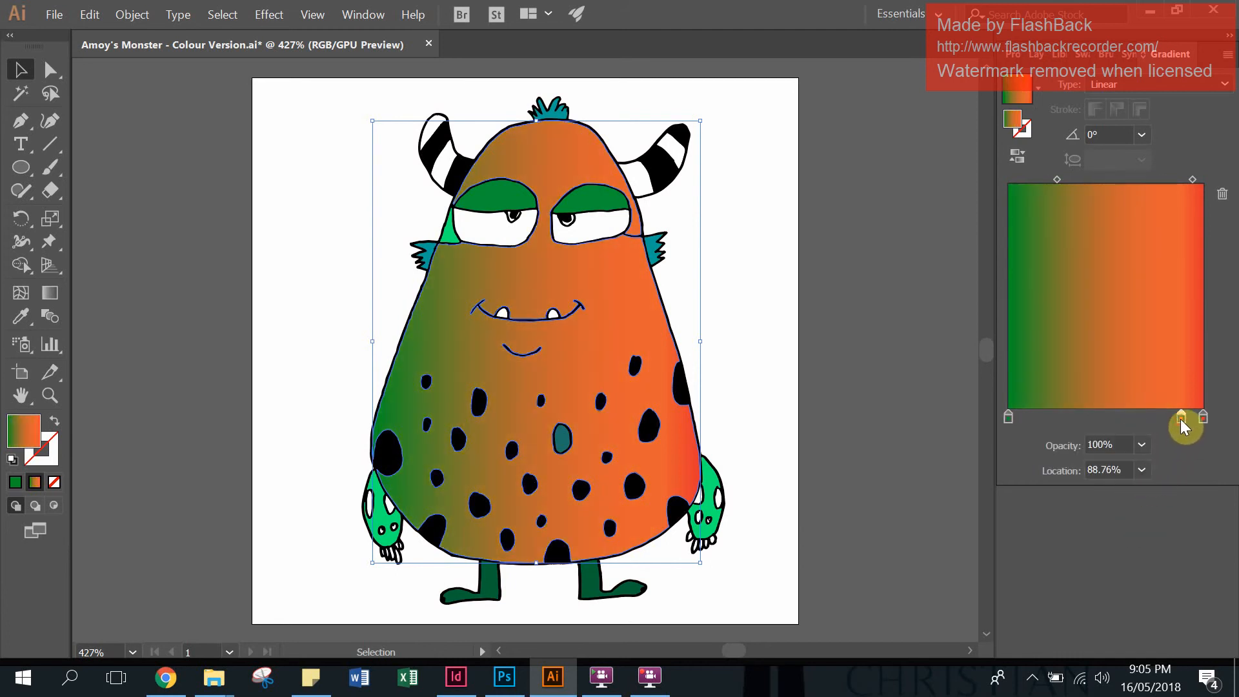
left_click_drag(1181, 421, 1189, 483)
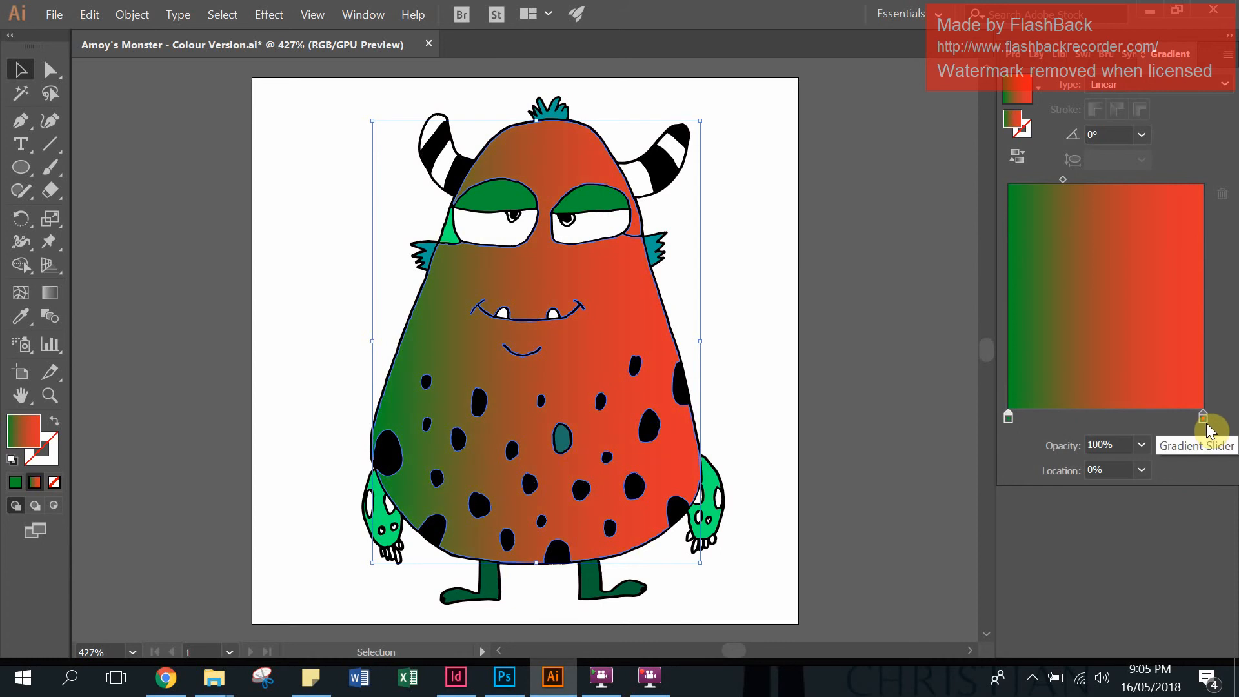
Recolour the red end stop of the body's gradient teal, with red 0, green 170 and blue 129.
double_click(1203, 417)
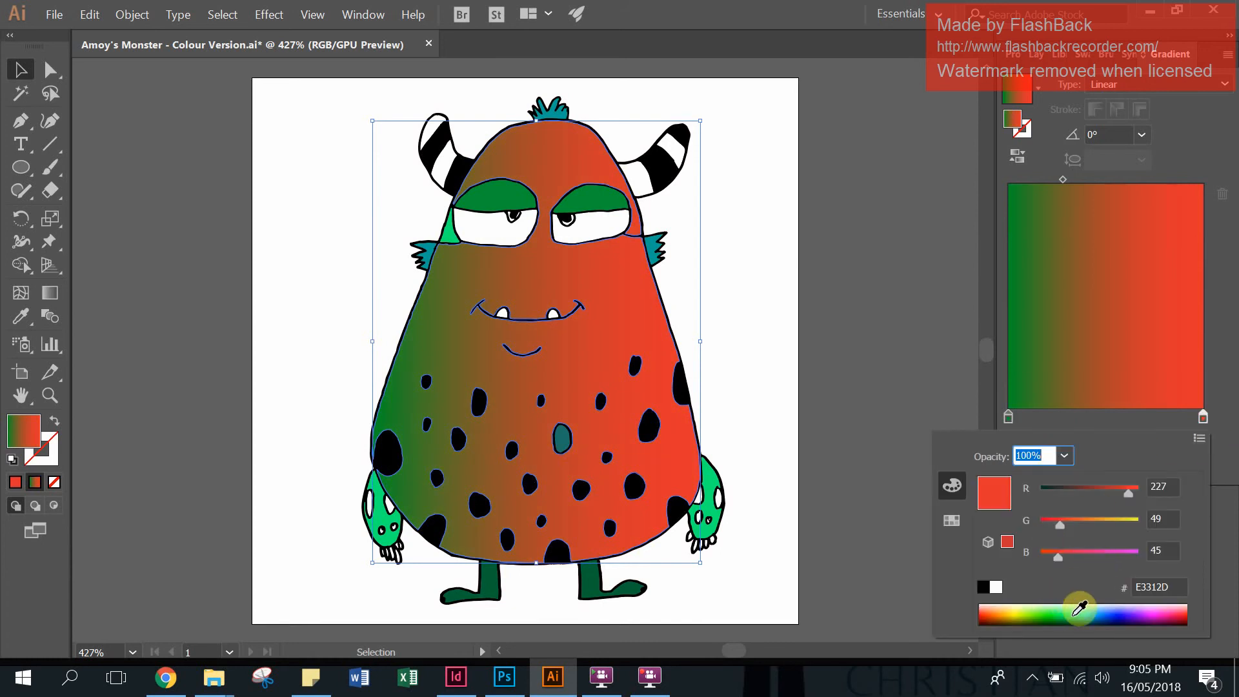
left_click(1076, 613)
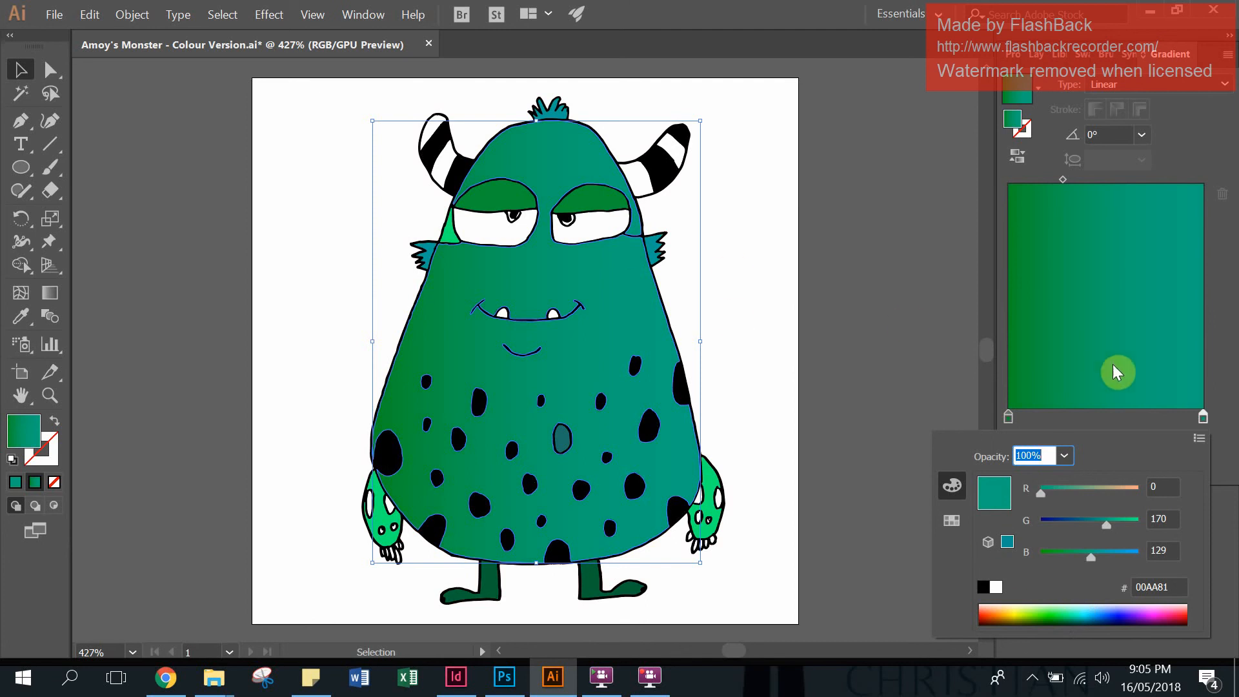
left_click(1147, 426)
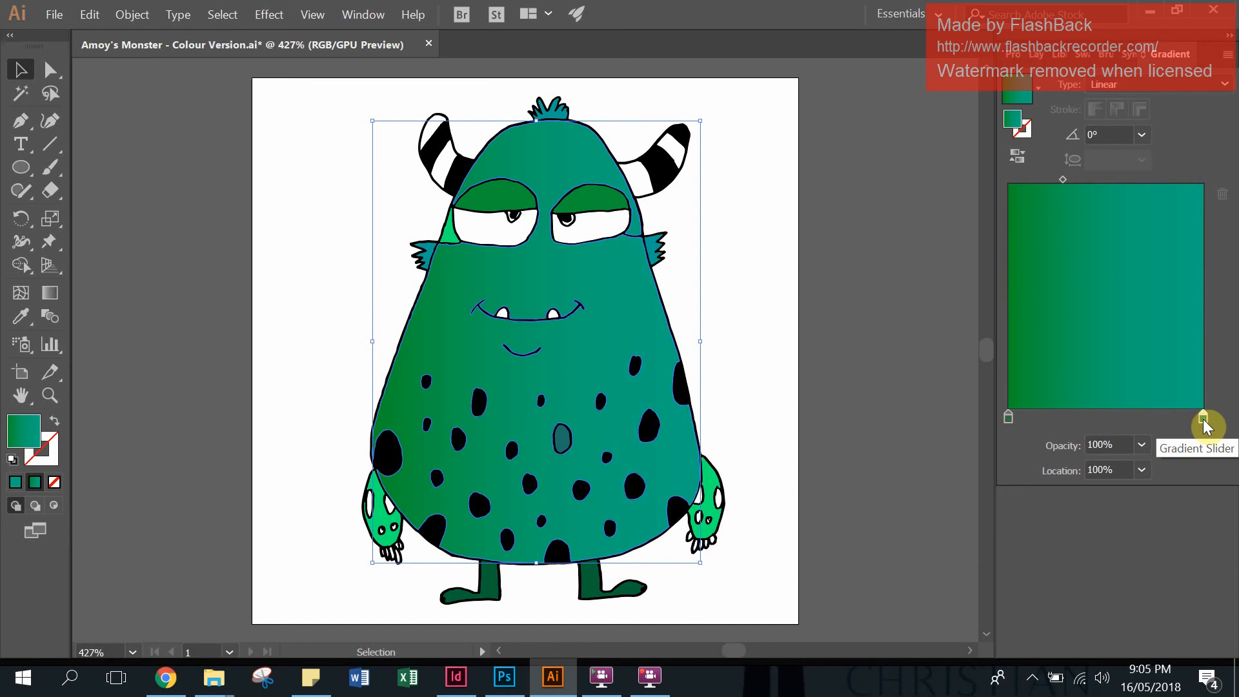
Move the teal stop to about 65% and add a dark blue stop at about 98% of the body's gradient.
left_click_drag(1204, 419, 1131, 421)
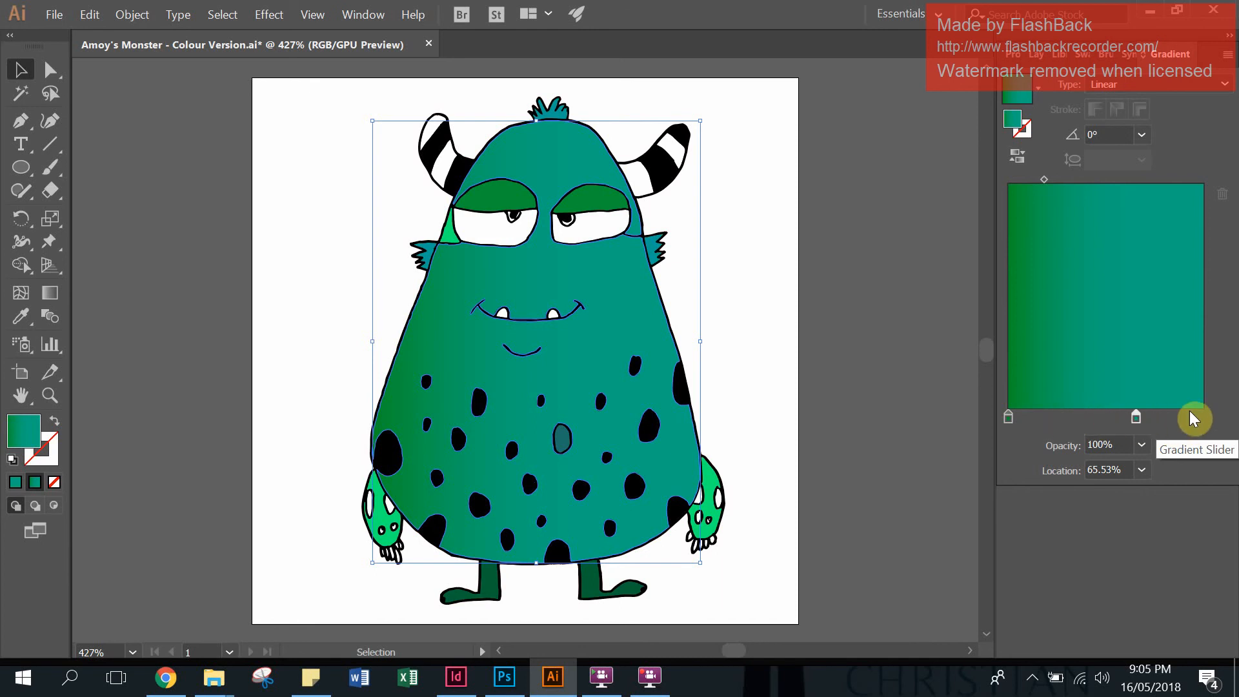
left_click(1202, 418)
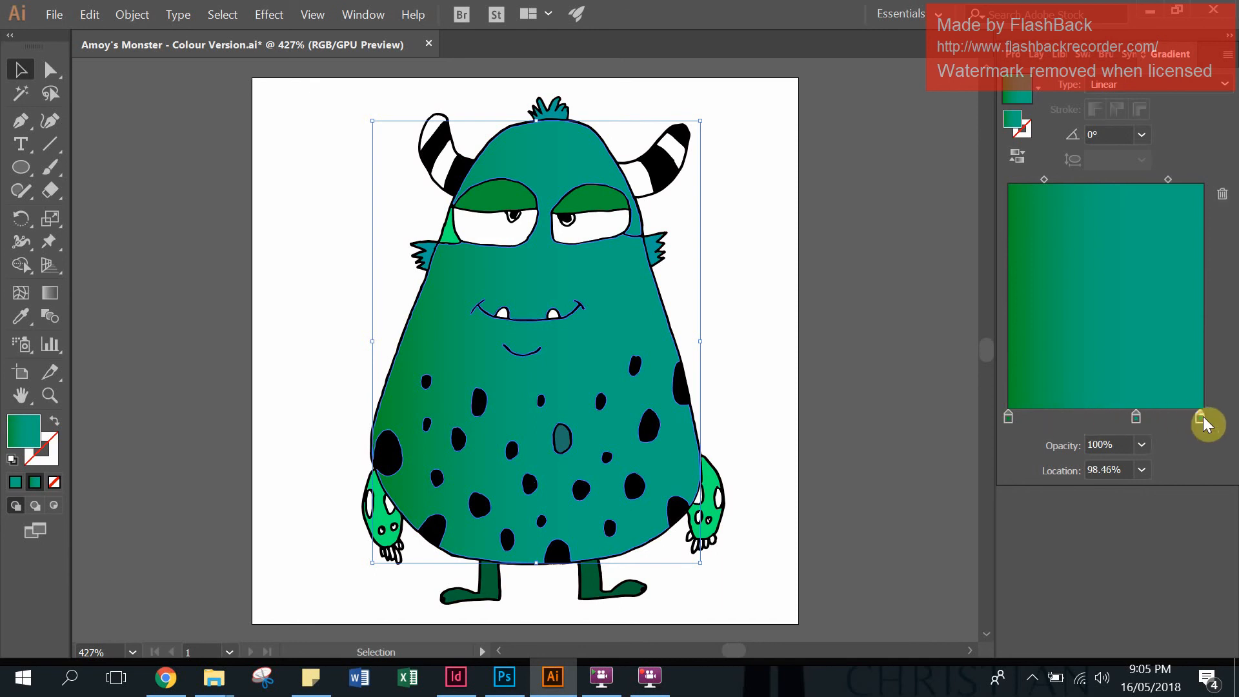
double_click(1199, 420)
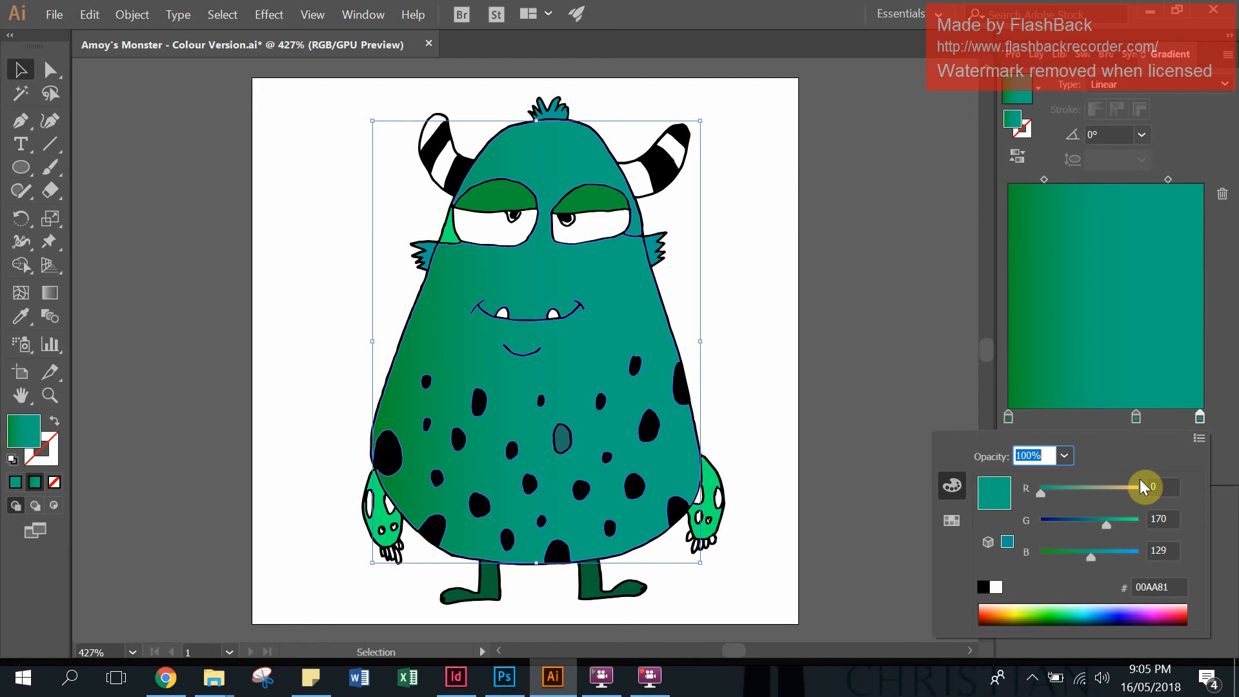
left_click(1075, 519)
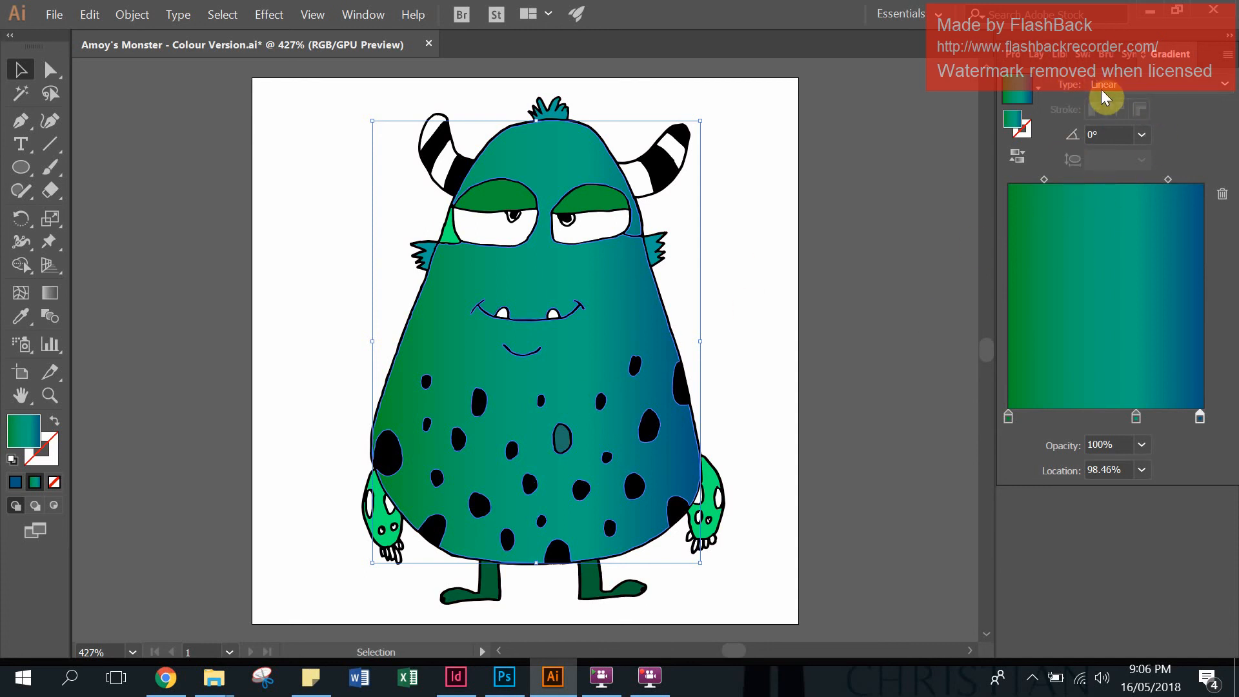
left_click(629, 295)
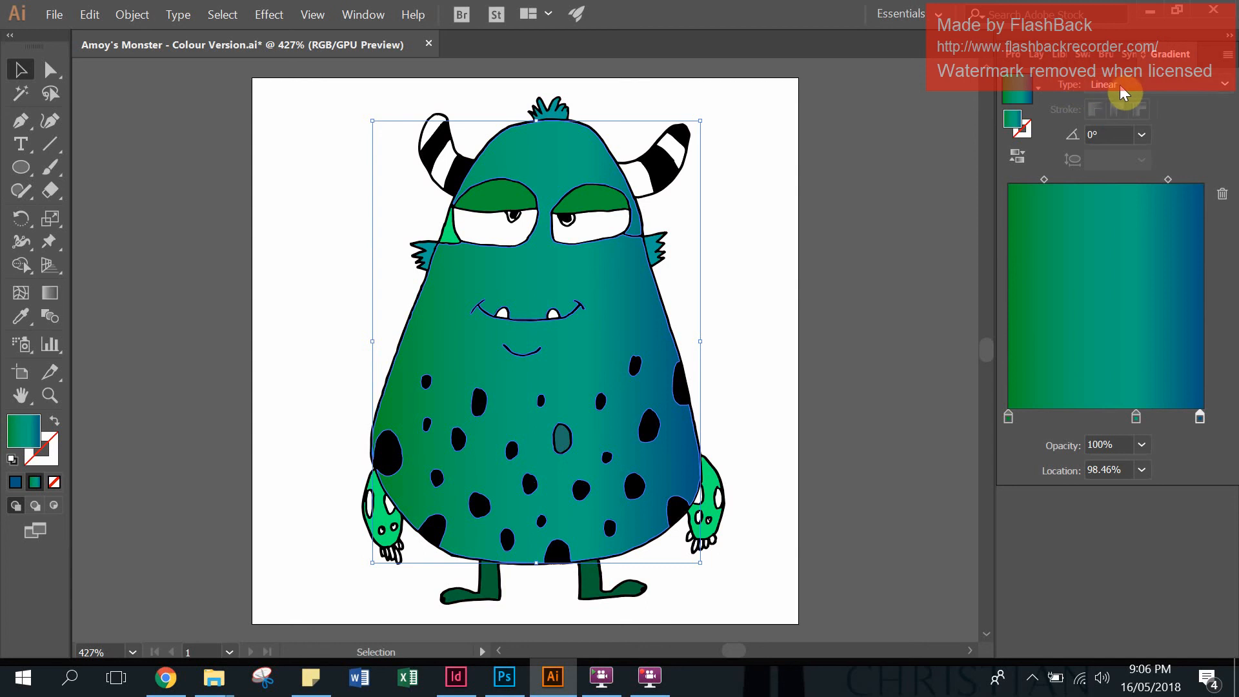
Make the body's gradient radial and move its centre down to the middle of the spotted belly with the Gradient tool.
left_click(1141, 89)
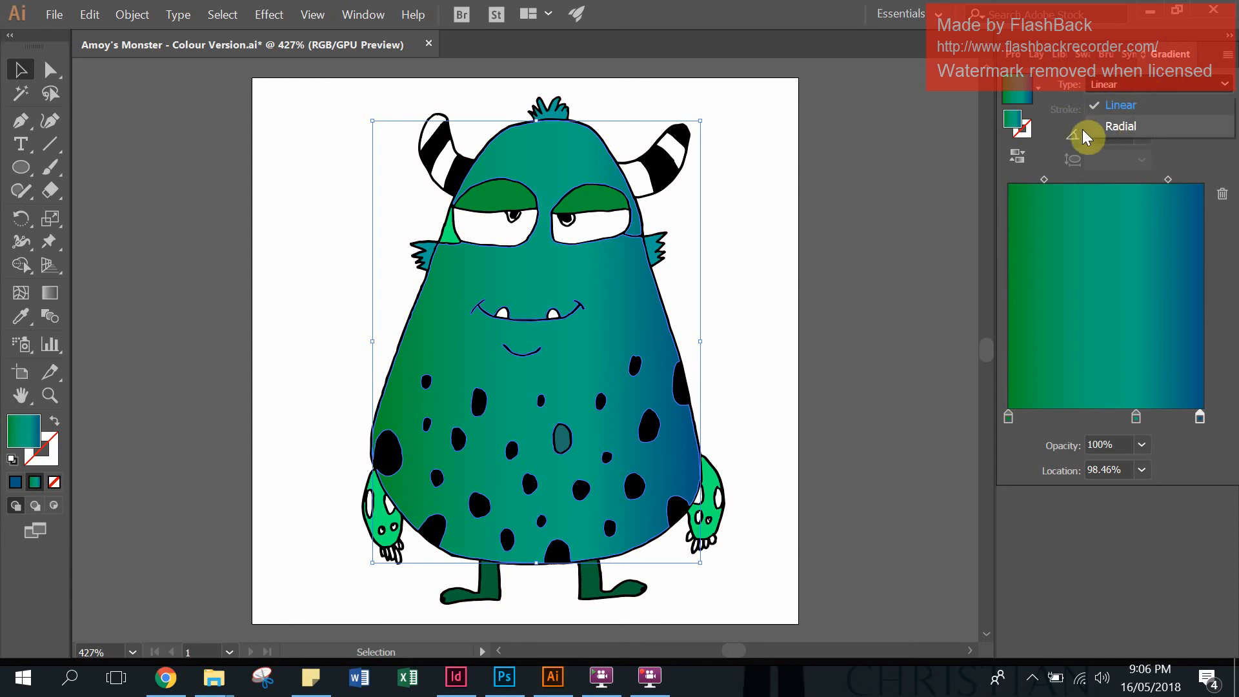
left_click(1125, 128)
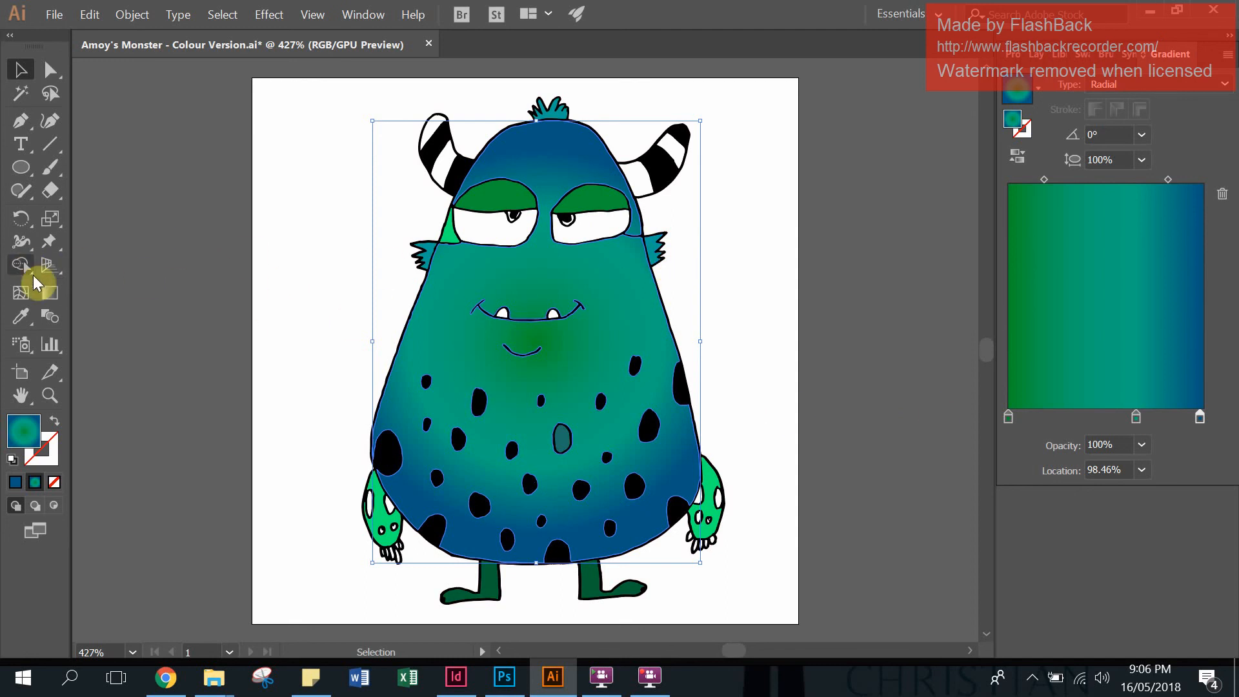
left_click(58, 297)
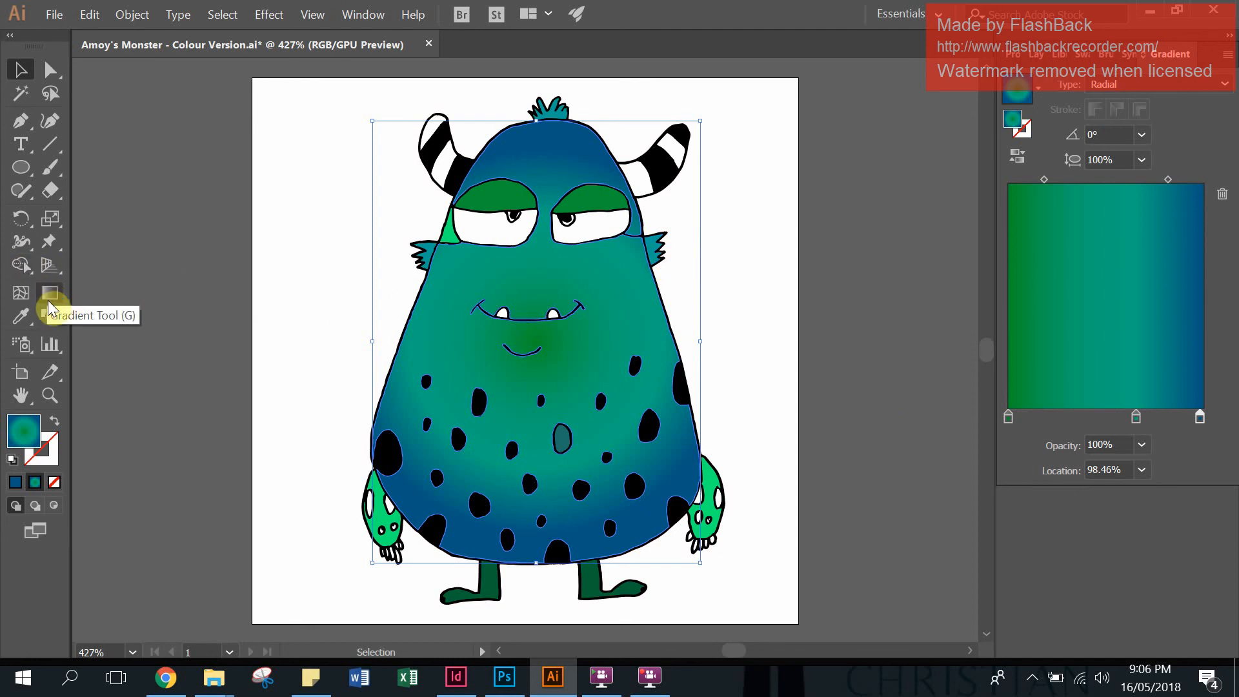
left_click(51, 295)
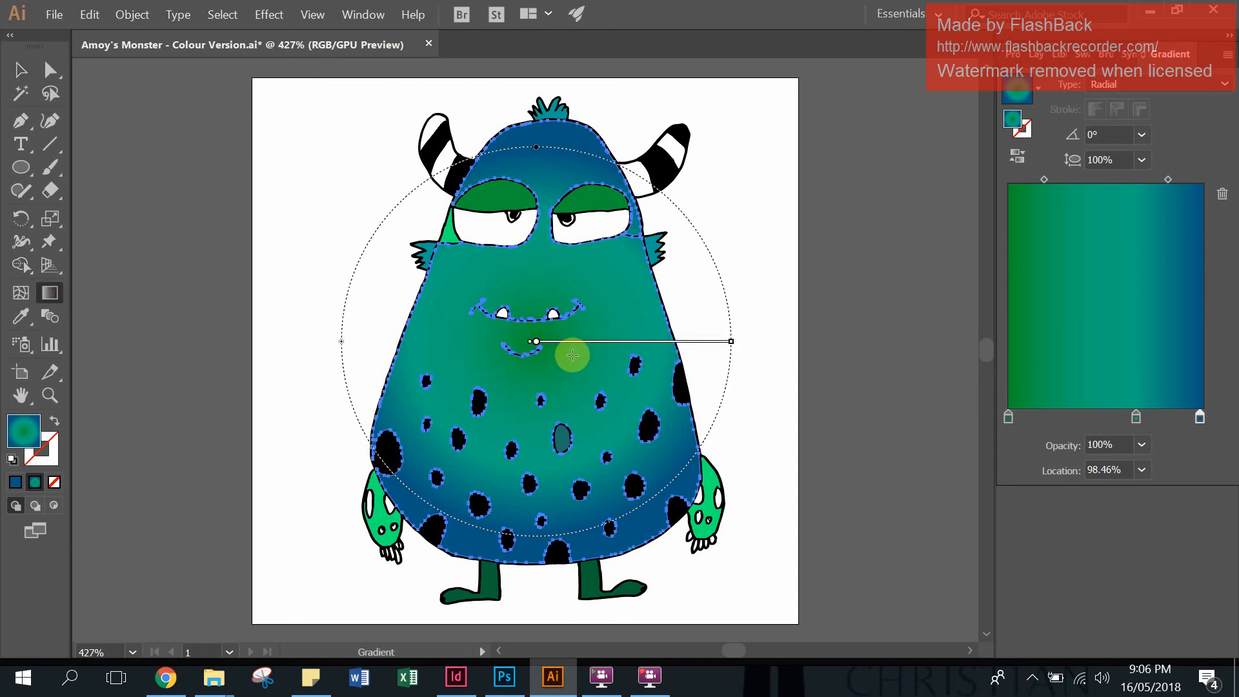
mouse_move(537, 344)
left_mouse_down()
mouse_move(564, 378)
mouse_move(536, 420)
mouse_move(555, 420)
mouse_move(543, 437)
left_mouse_up()
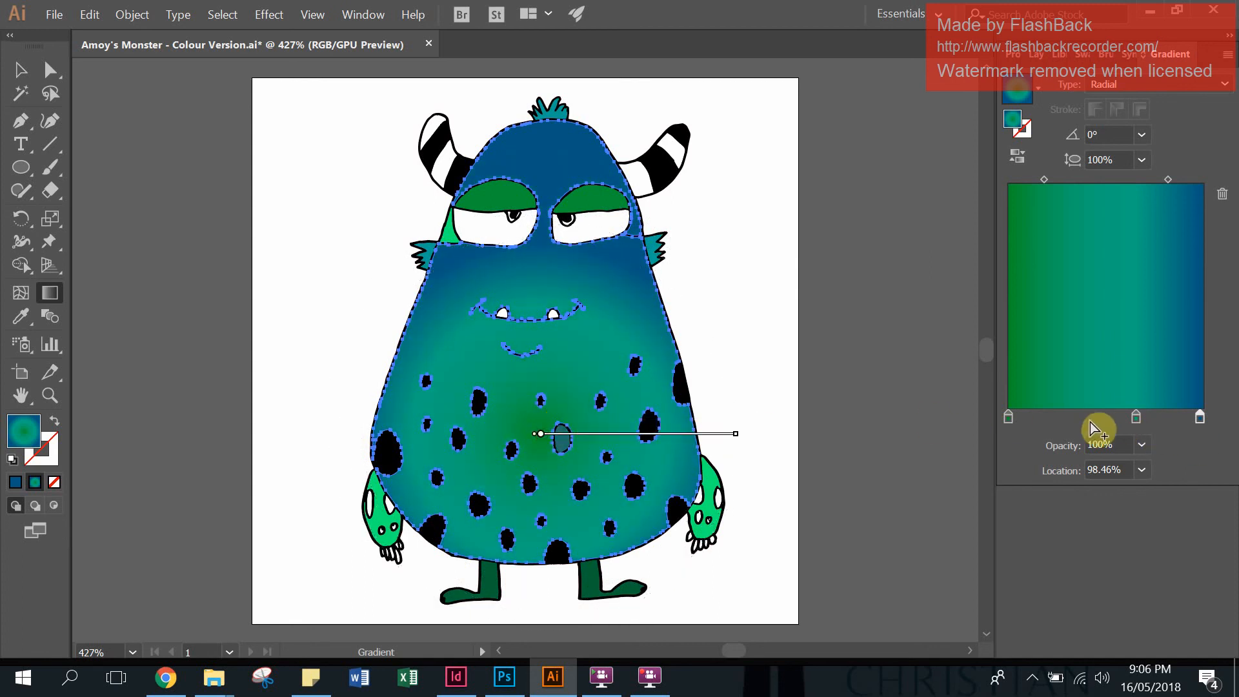
Remove the green starting stop from the body's gradient and move the teal stop to about 7%.
left_click_drag(1010, 418, 1010, 453)
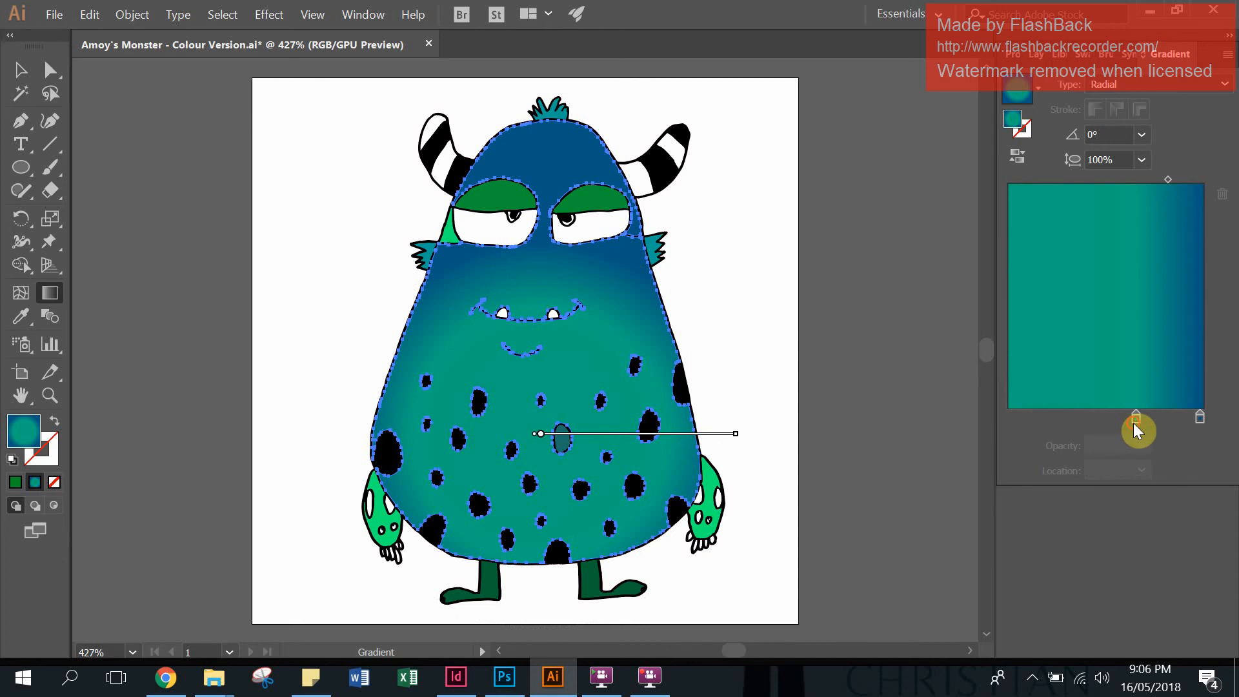
left_click_drag(1134, 423, 1017, 418)
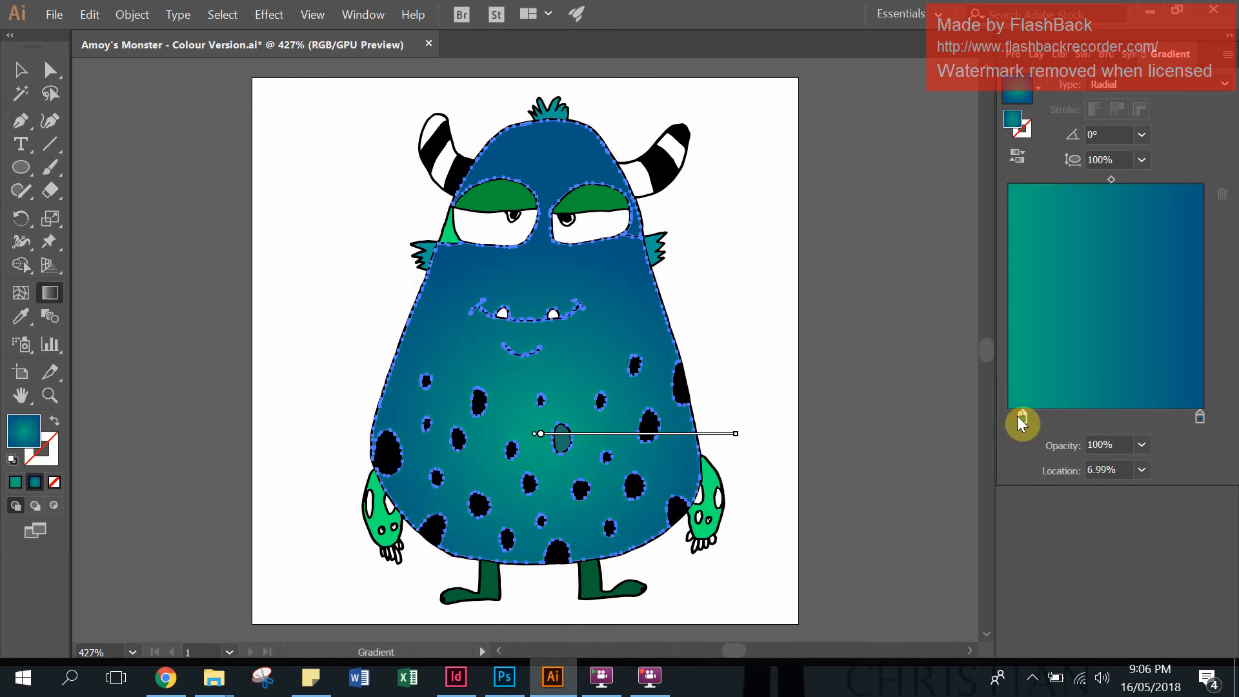
Nudge the radial gradient's centre on the belly and rotate the gradient to about 43°.
left_click(538, 433)
left_click_drag(538, 433, 547, 439)
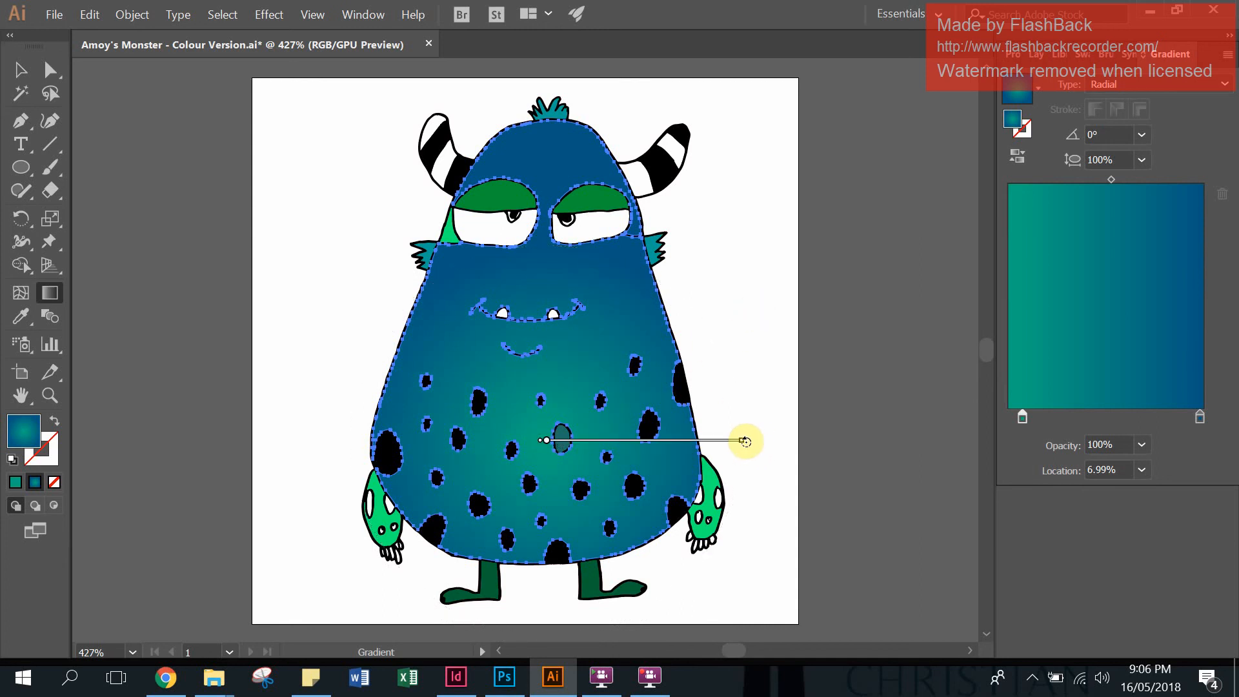
left_click_drag(745, 441, 755, 243)
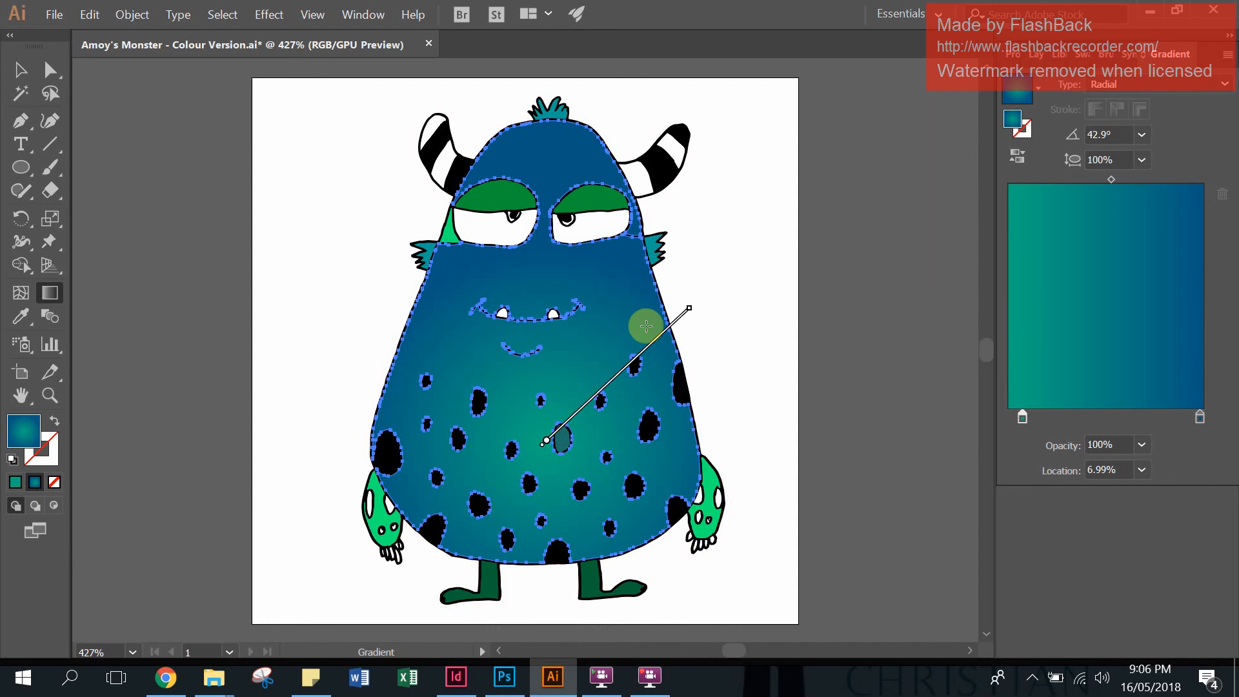
Switch the body's gradient back to linear and tilt it to about -20° with the Gradient tool.
left_click(1200, 87)
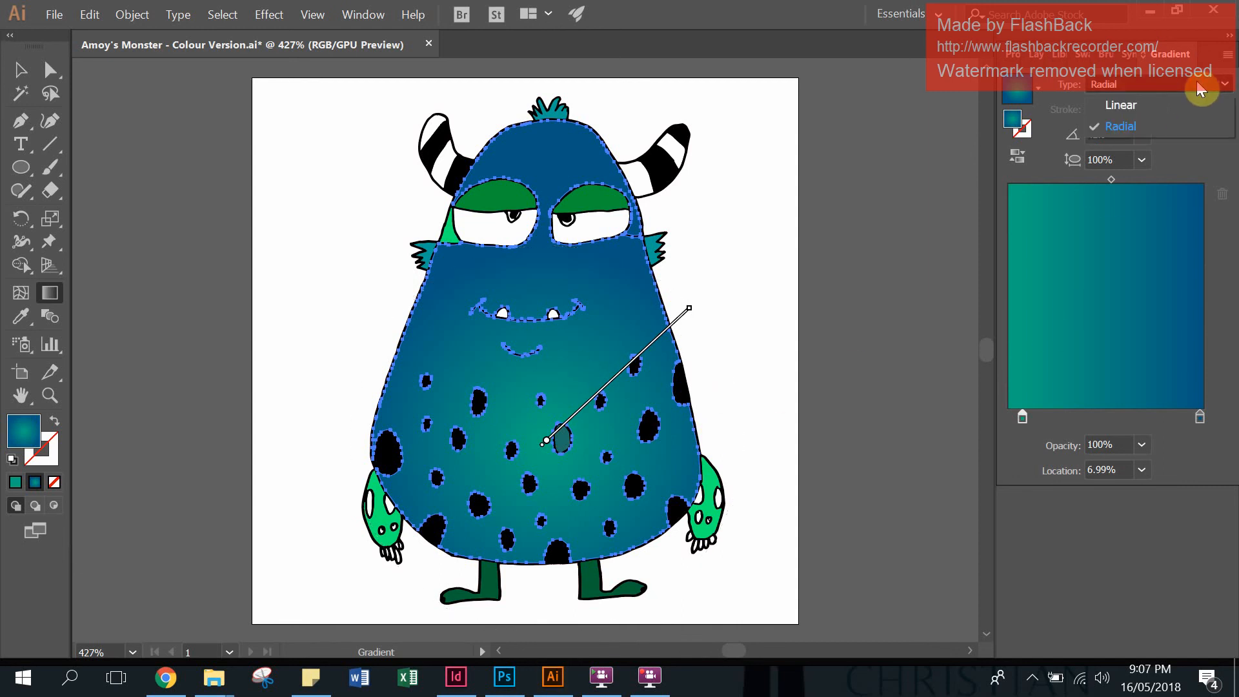
left_click(1139, 103)
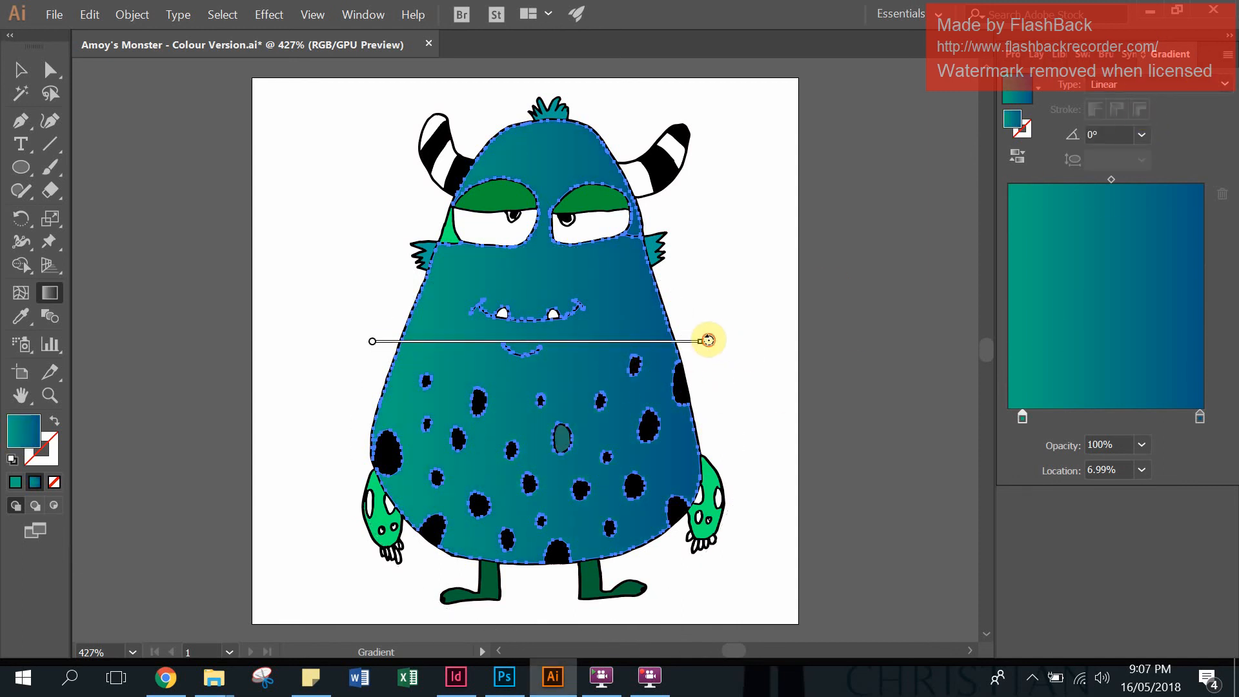
left_click_drag(708, 340, 678, 450)
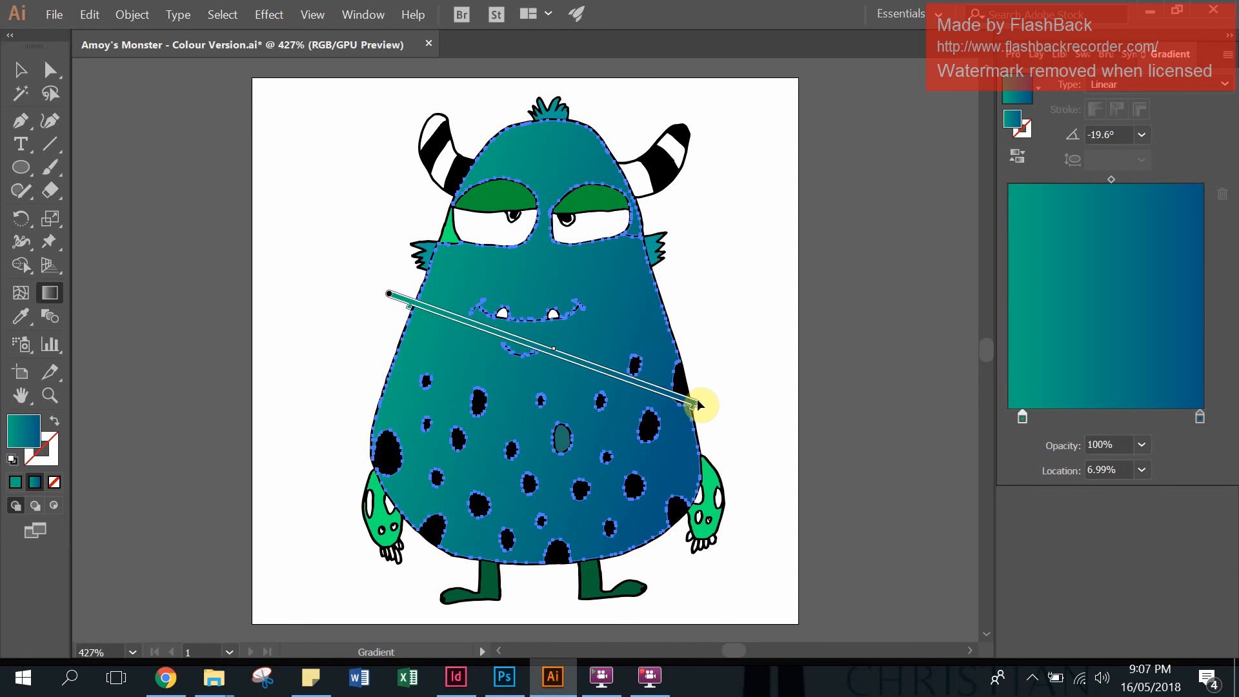
Rotate the linear gradient to 115° and position it from teal on the lower belly to blue at the head, and deselect the body.
mouse_move(702, 400)
left_mouse_down()
mouse_move(703, 296)
mouse_move(442, 53)
mouse_move(254, 321)
left_mouse_up()
scroll(786, 398, "down", 2)
scroll(786, 398, "down", 5)
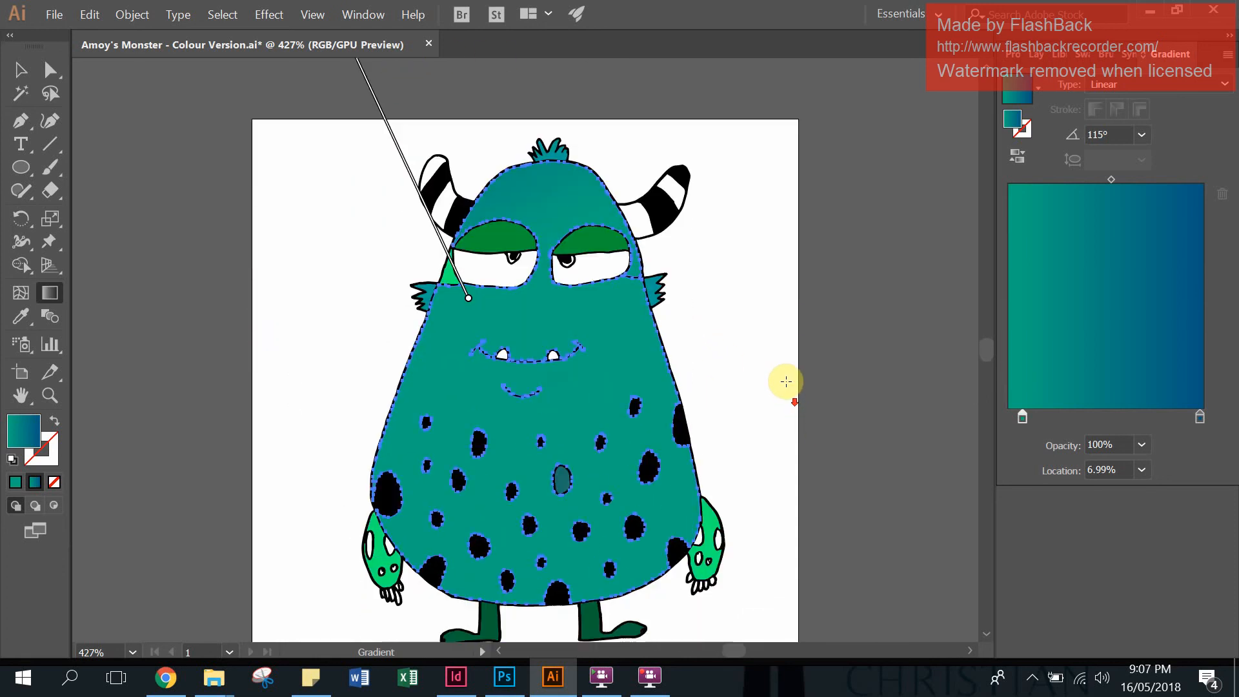
left_click_drag(469, 189, 578, 425)
scroll(645, 387, "up", 1)
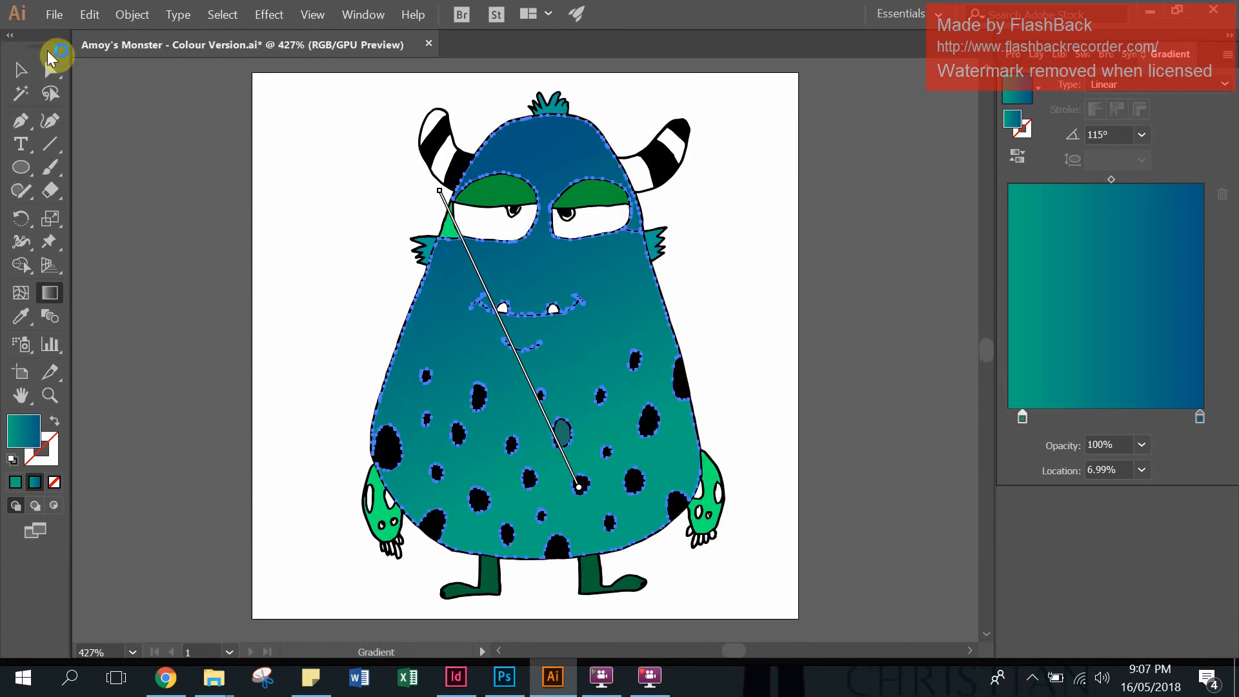
left_click(22, 70)
left_click(269, 264)
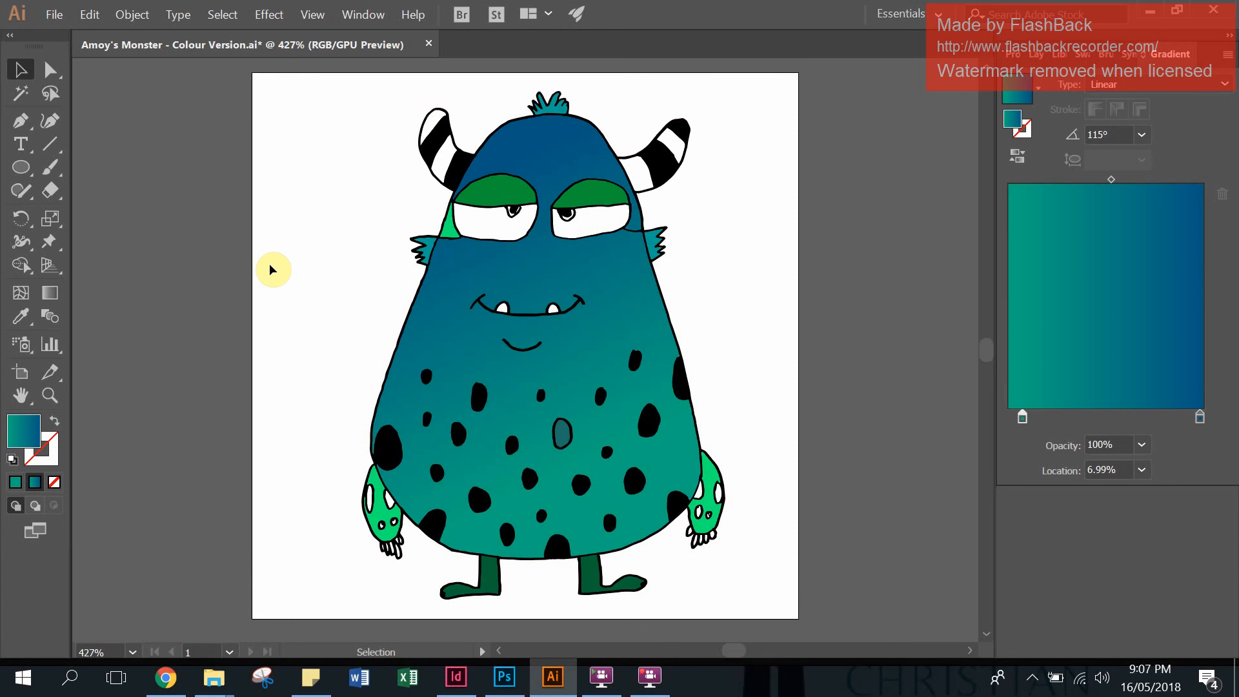
scroll(269, 265, "up", 1)
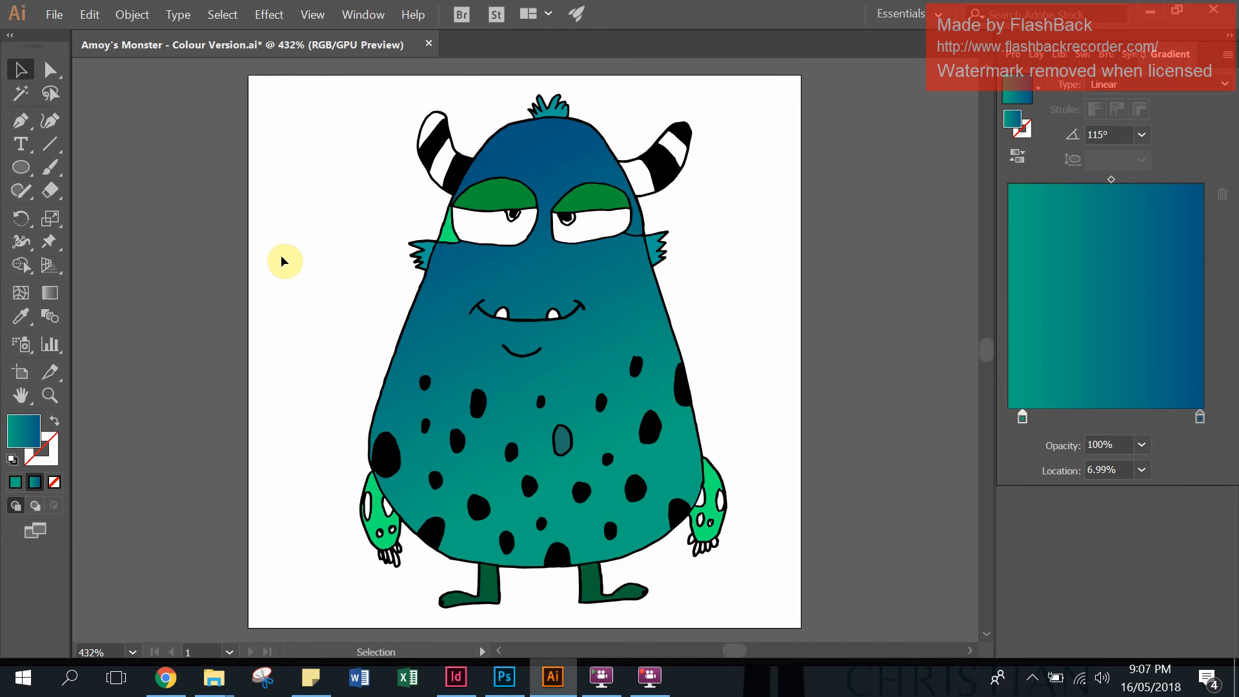